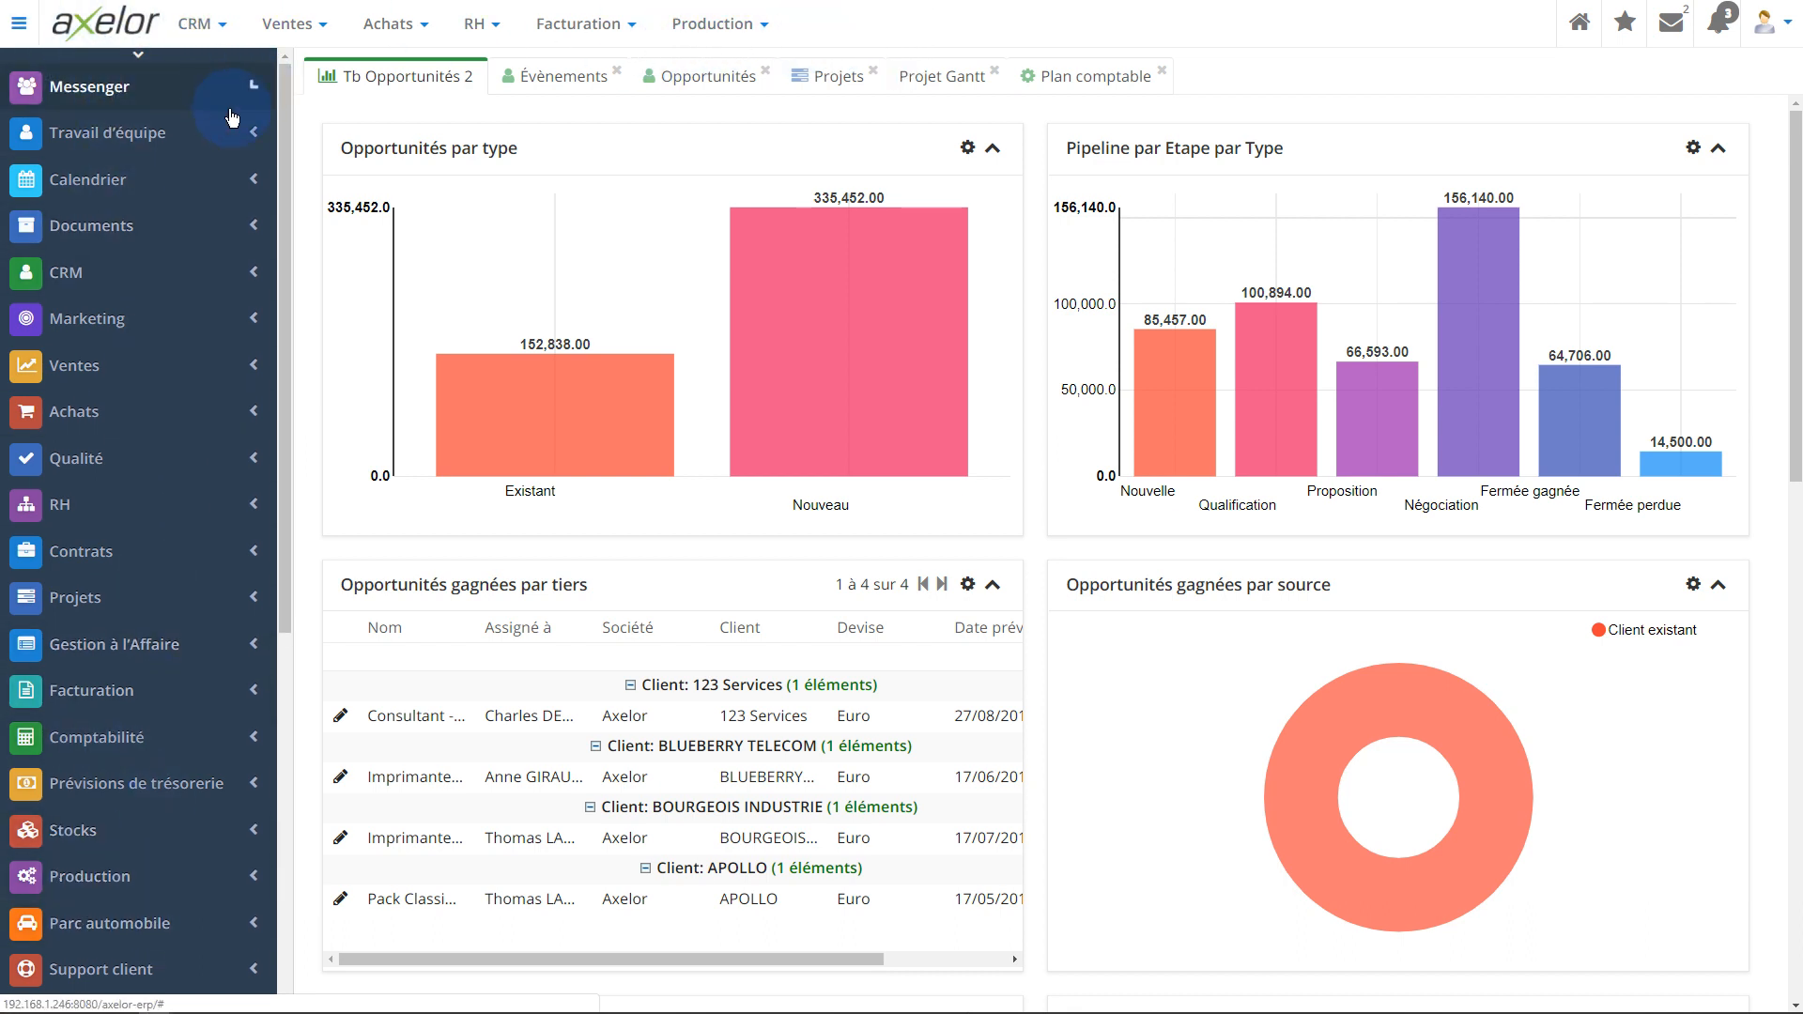
Expand the Messenger module and look through the CRM and Ventes shortcut entries
click(252, 85)
click(242, 35)
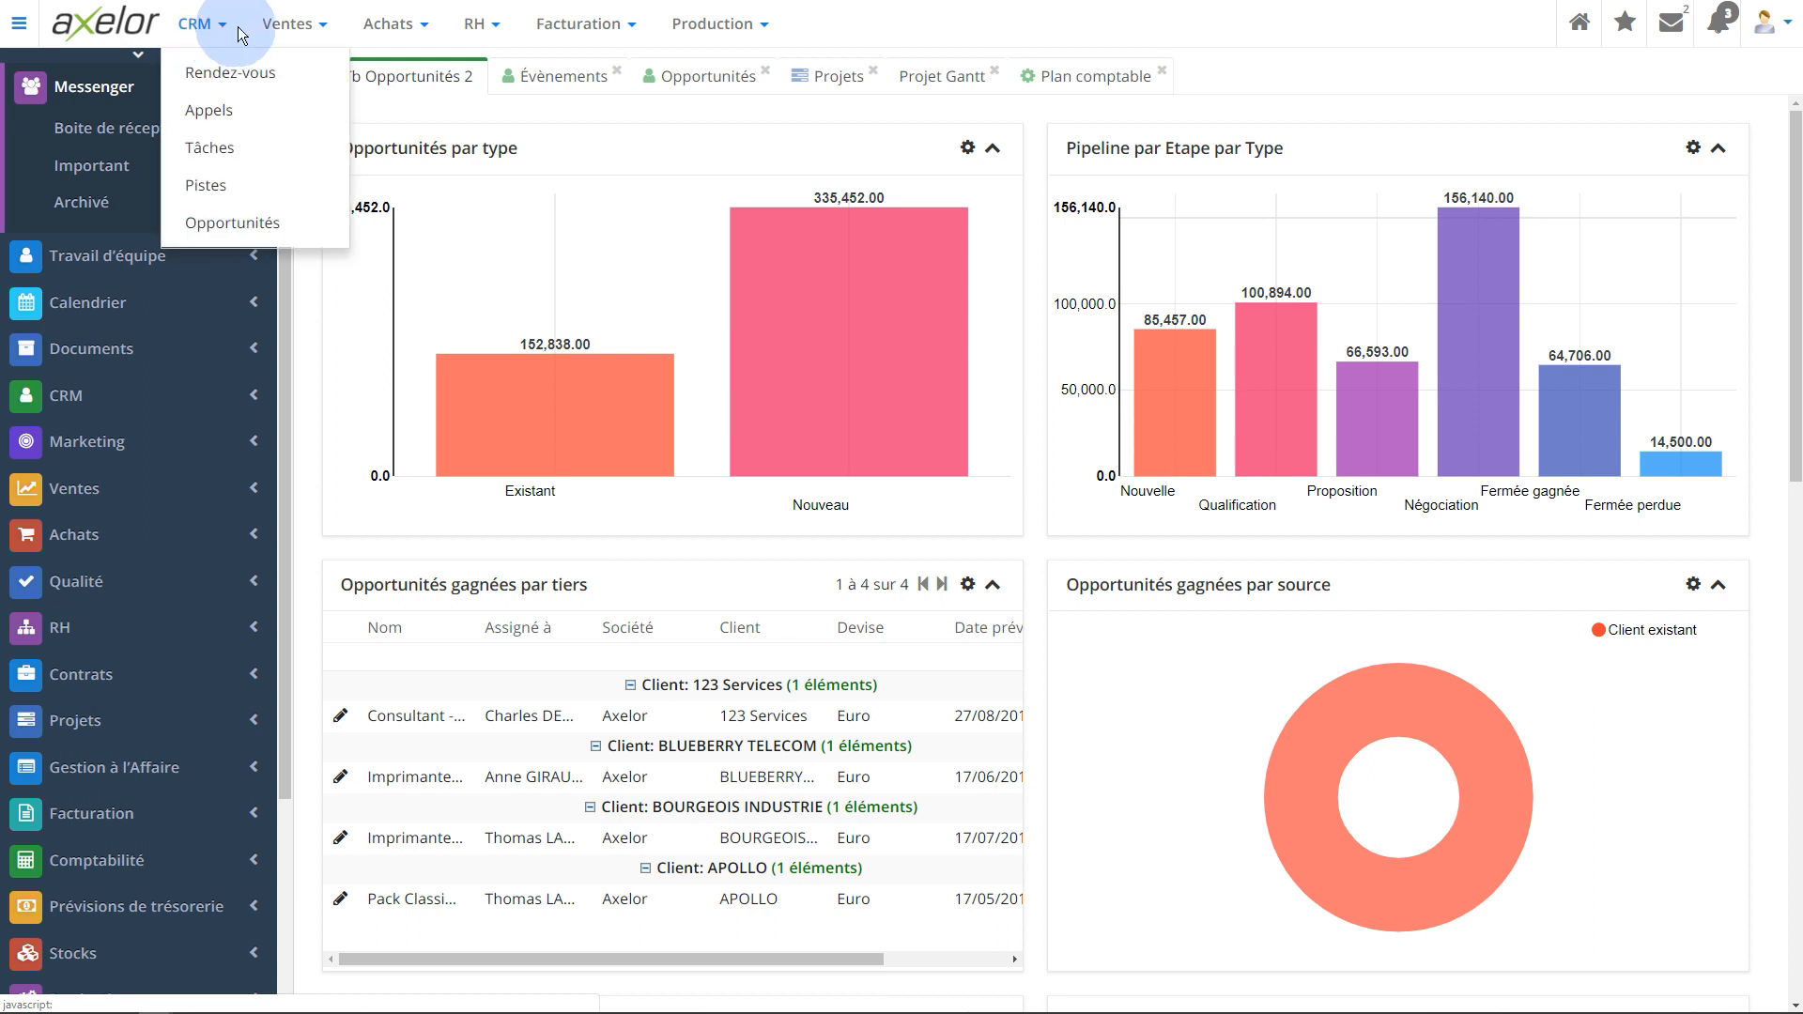
click(285, 24)
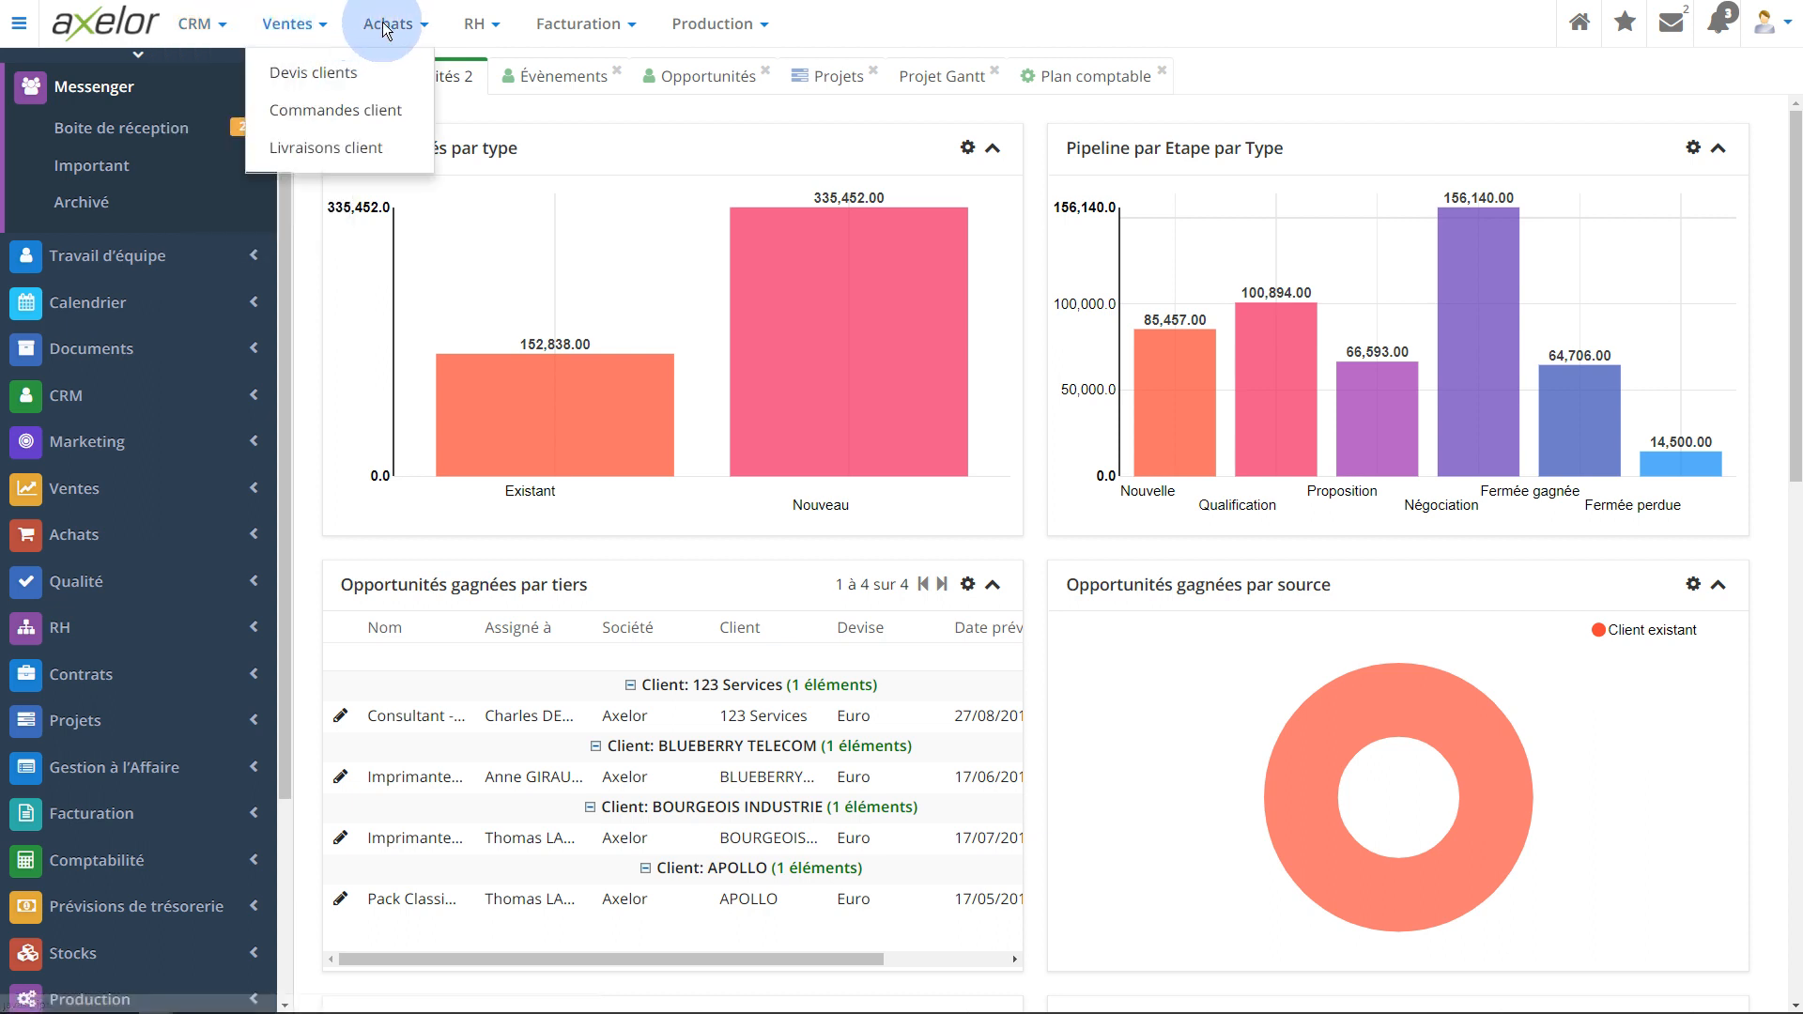
click(223, 28)
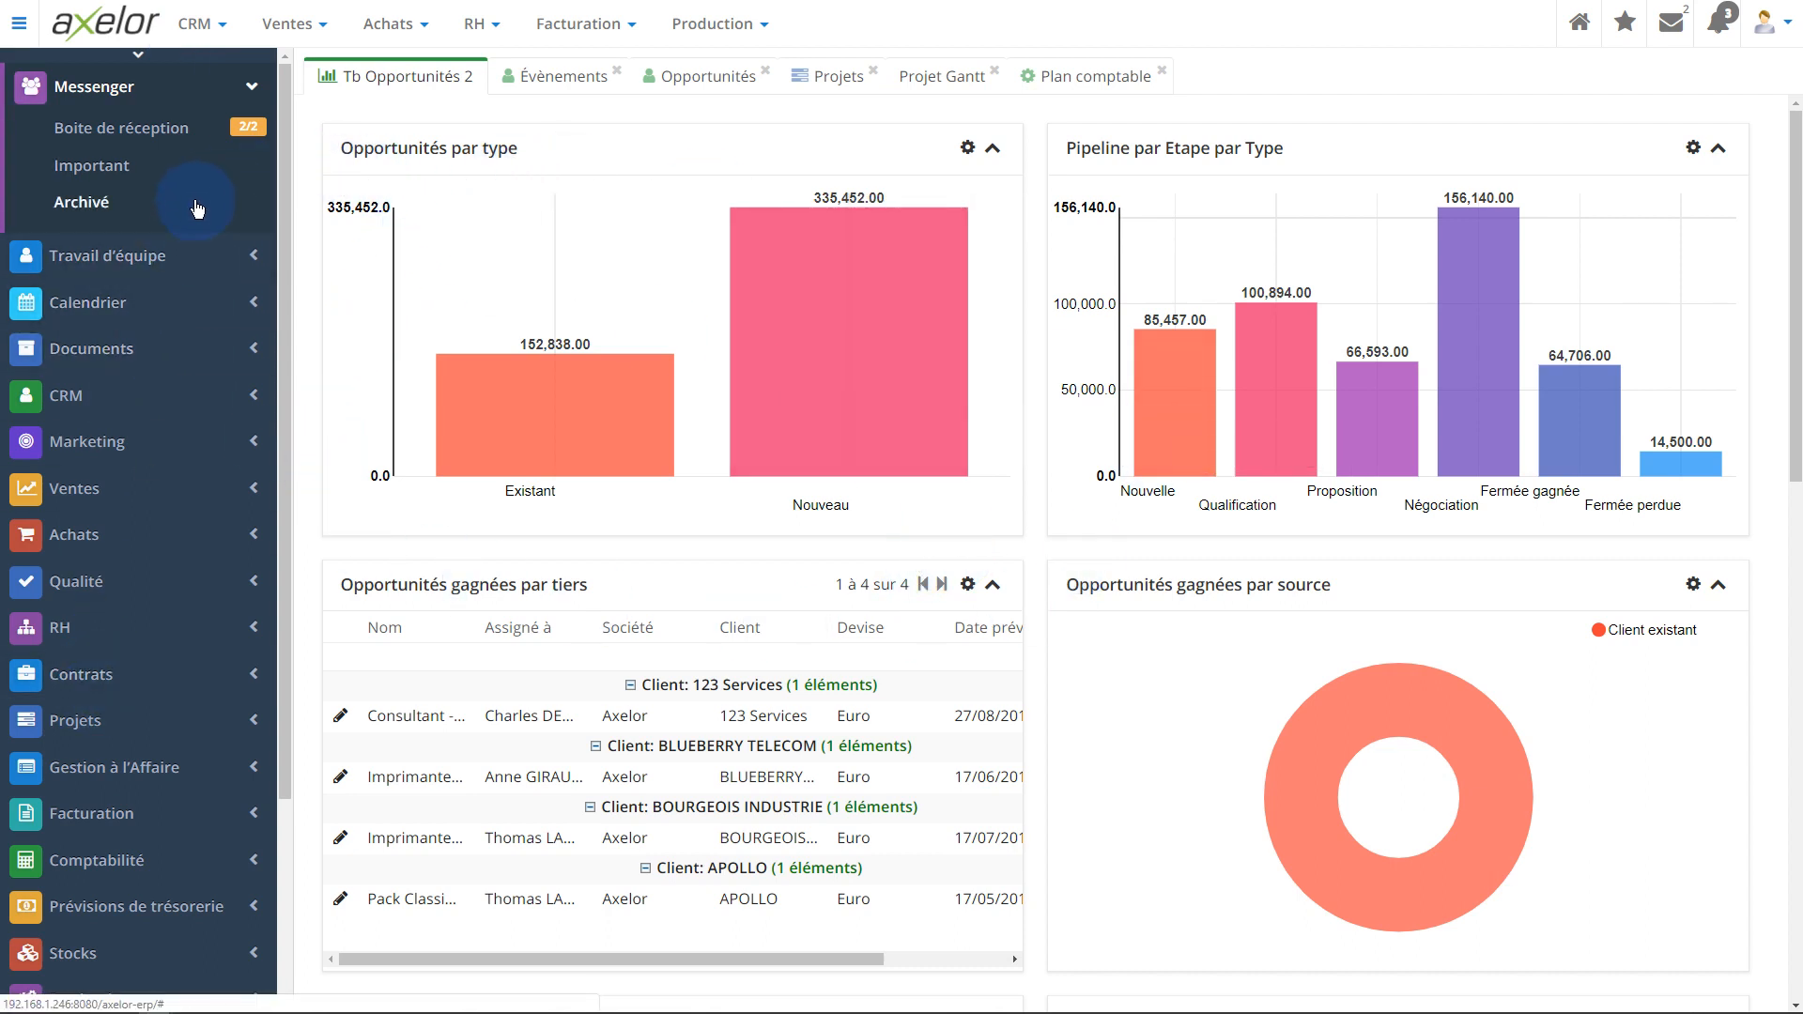
Hide the module navigation to widen the dashboard and show it again
click(18, 28)
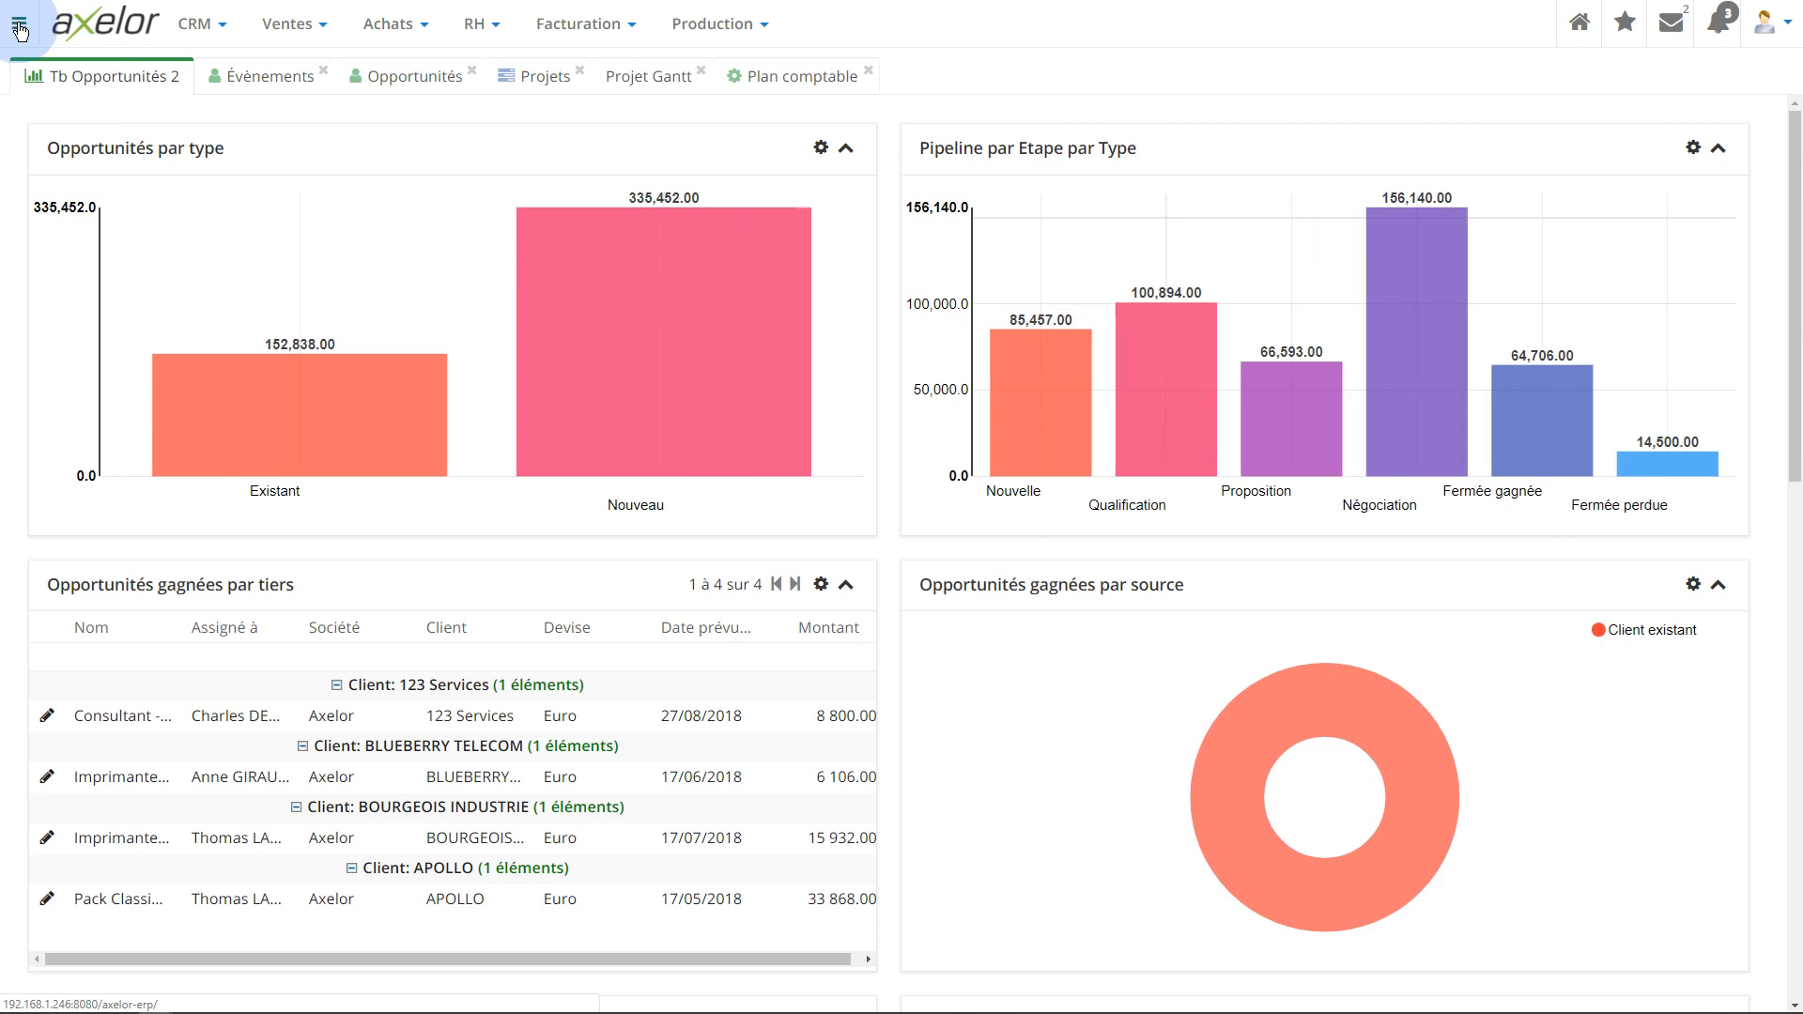
click(18, 29)
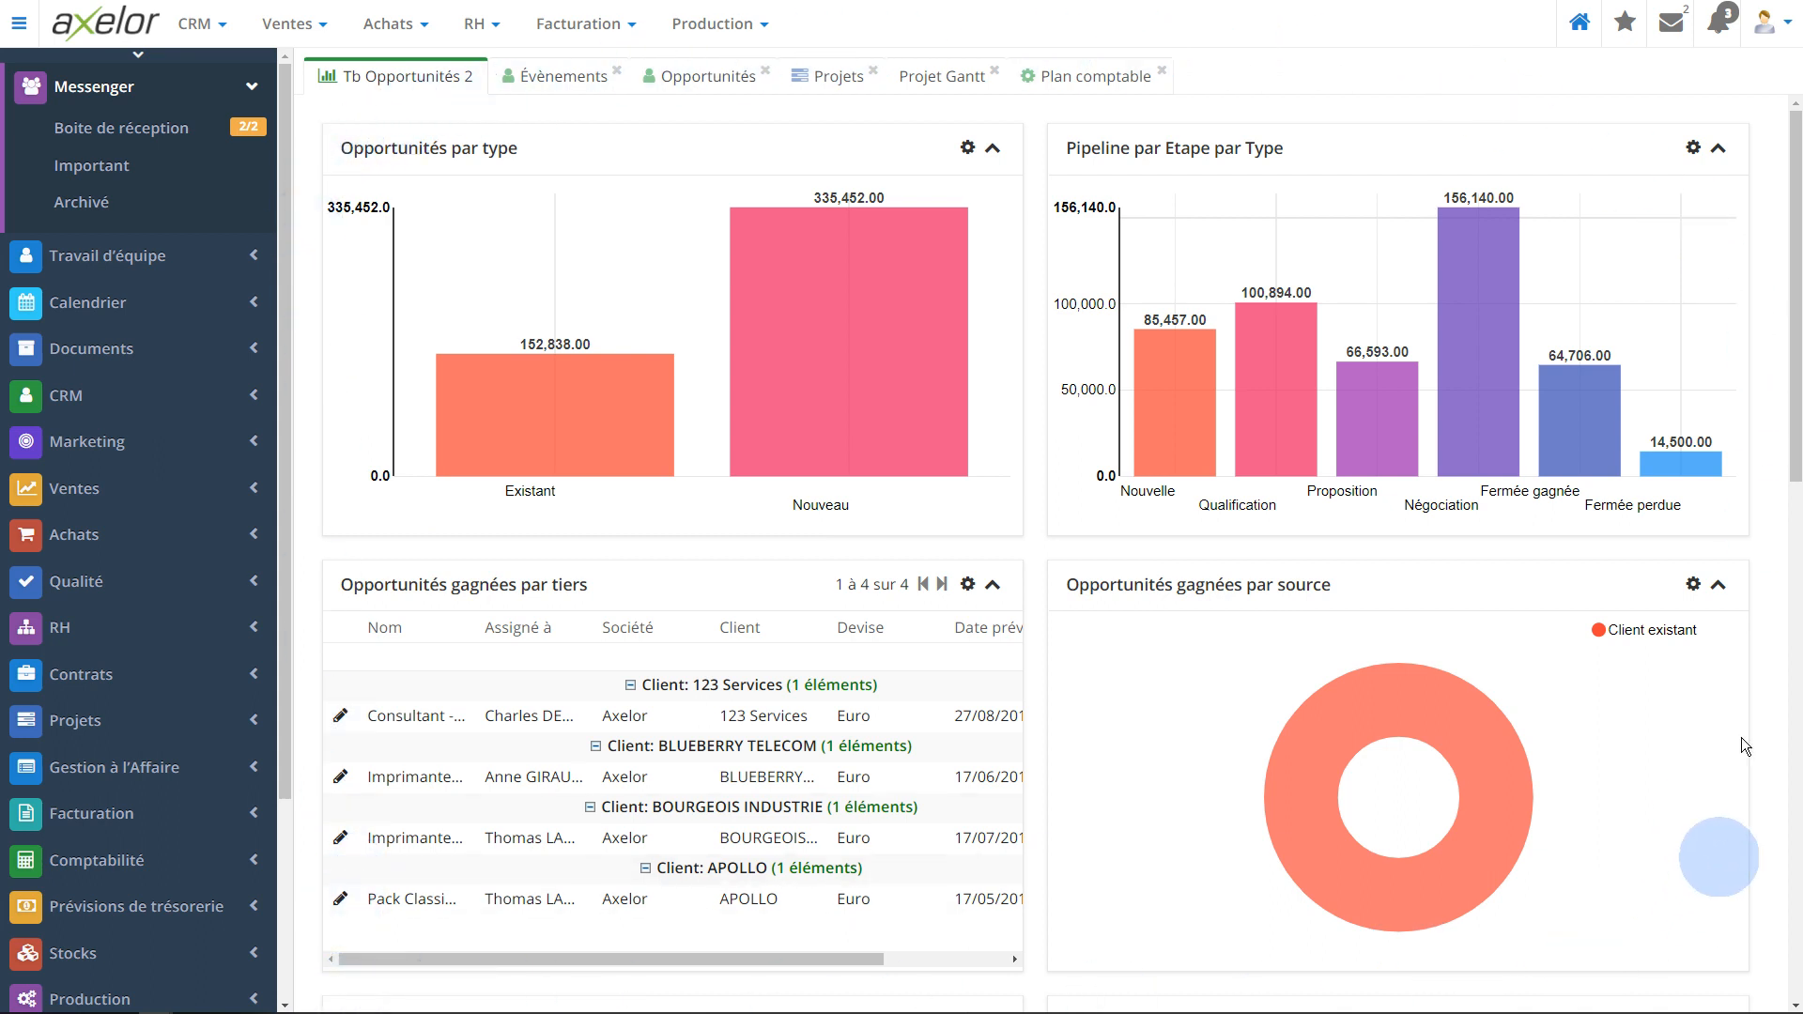
Refresh the Projet Gantt view to load its weekly chart and return to the home dashboard
click(944, 75)
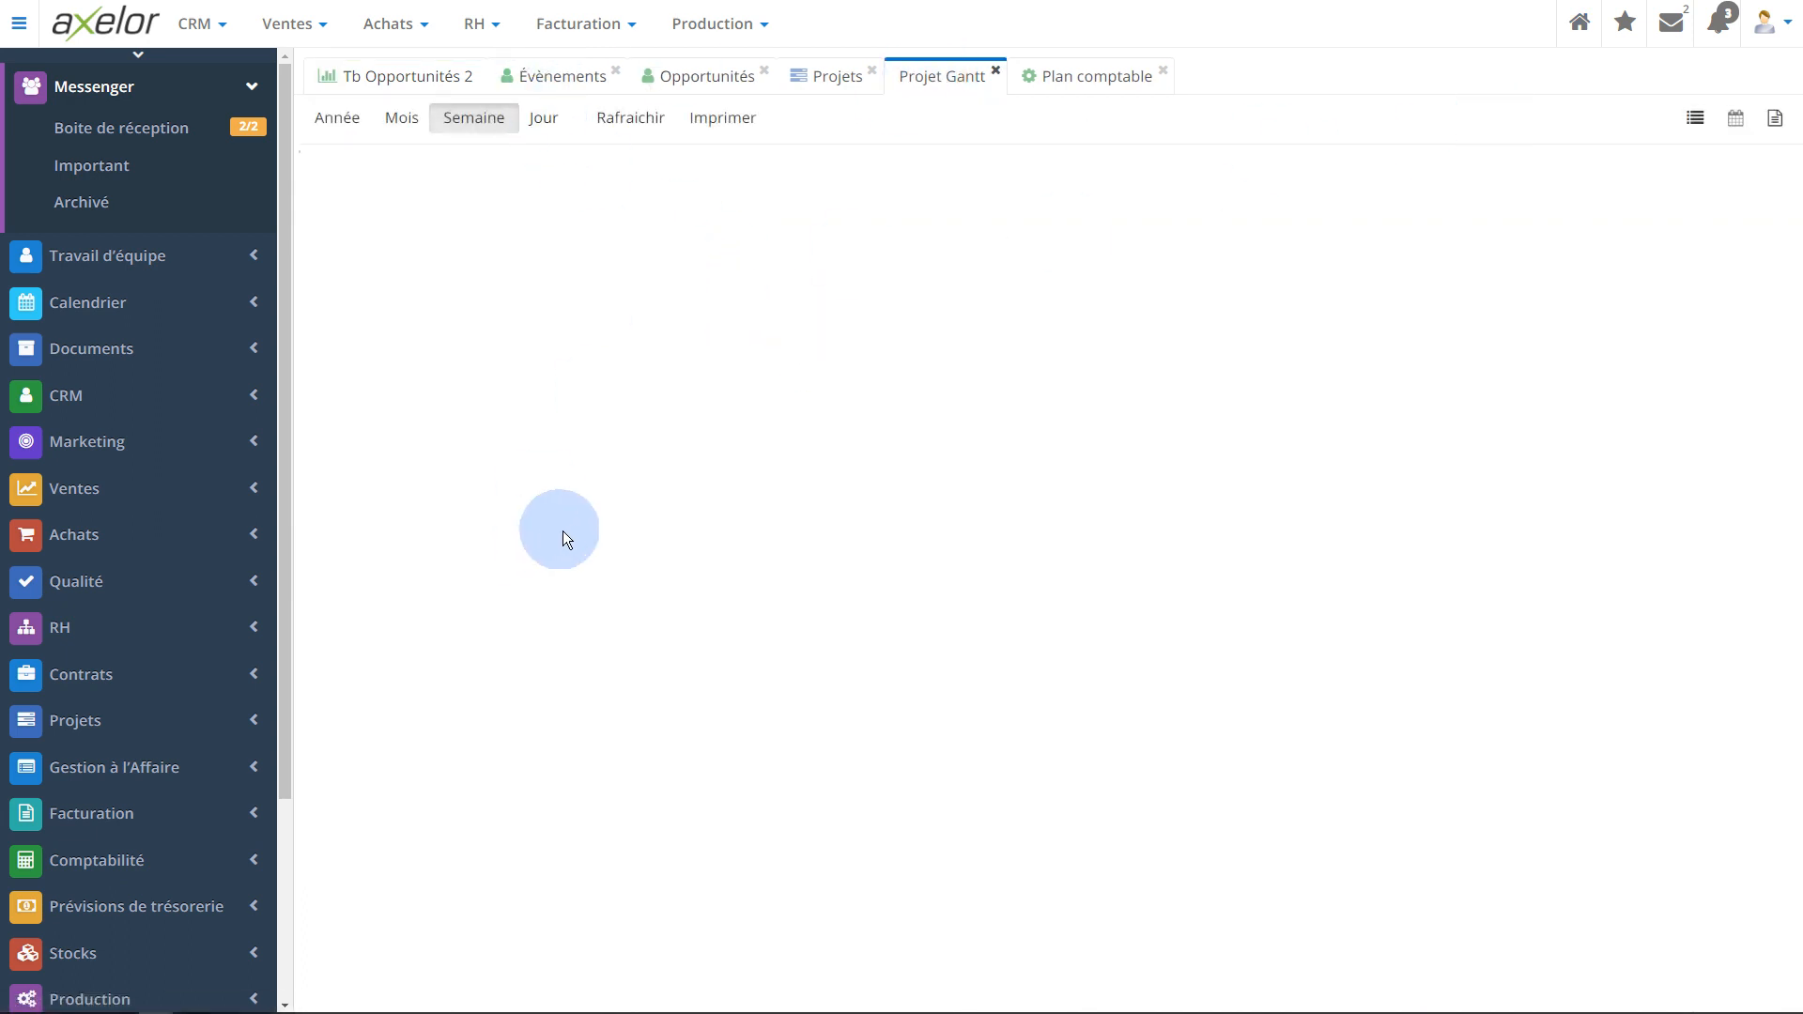
click(810, 75)
click(935, 76)
click(816, 76)
right_click(946, 76)
click(1003, 101)
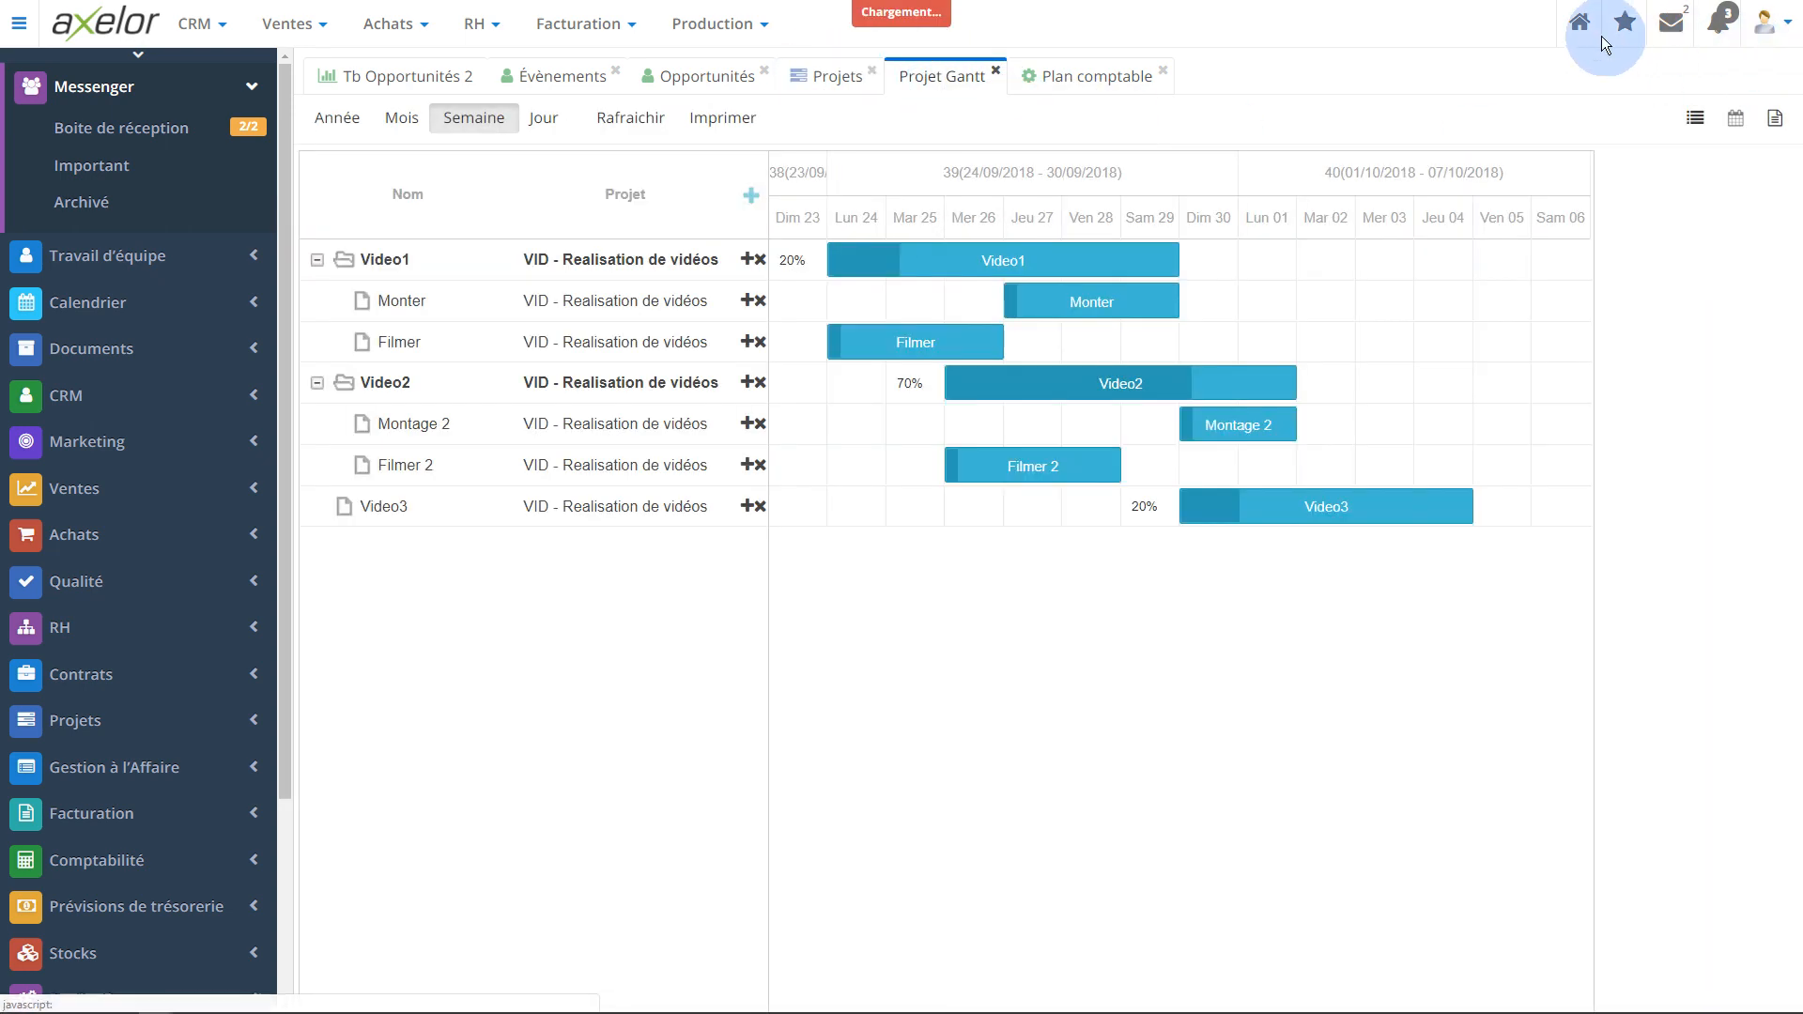
click(1576, 24)
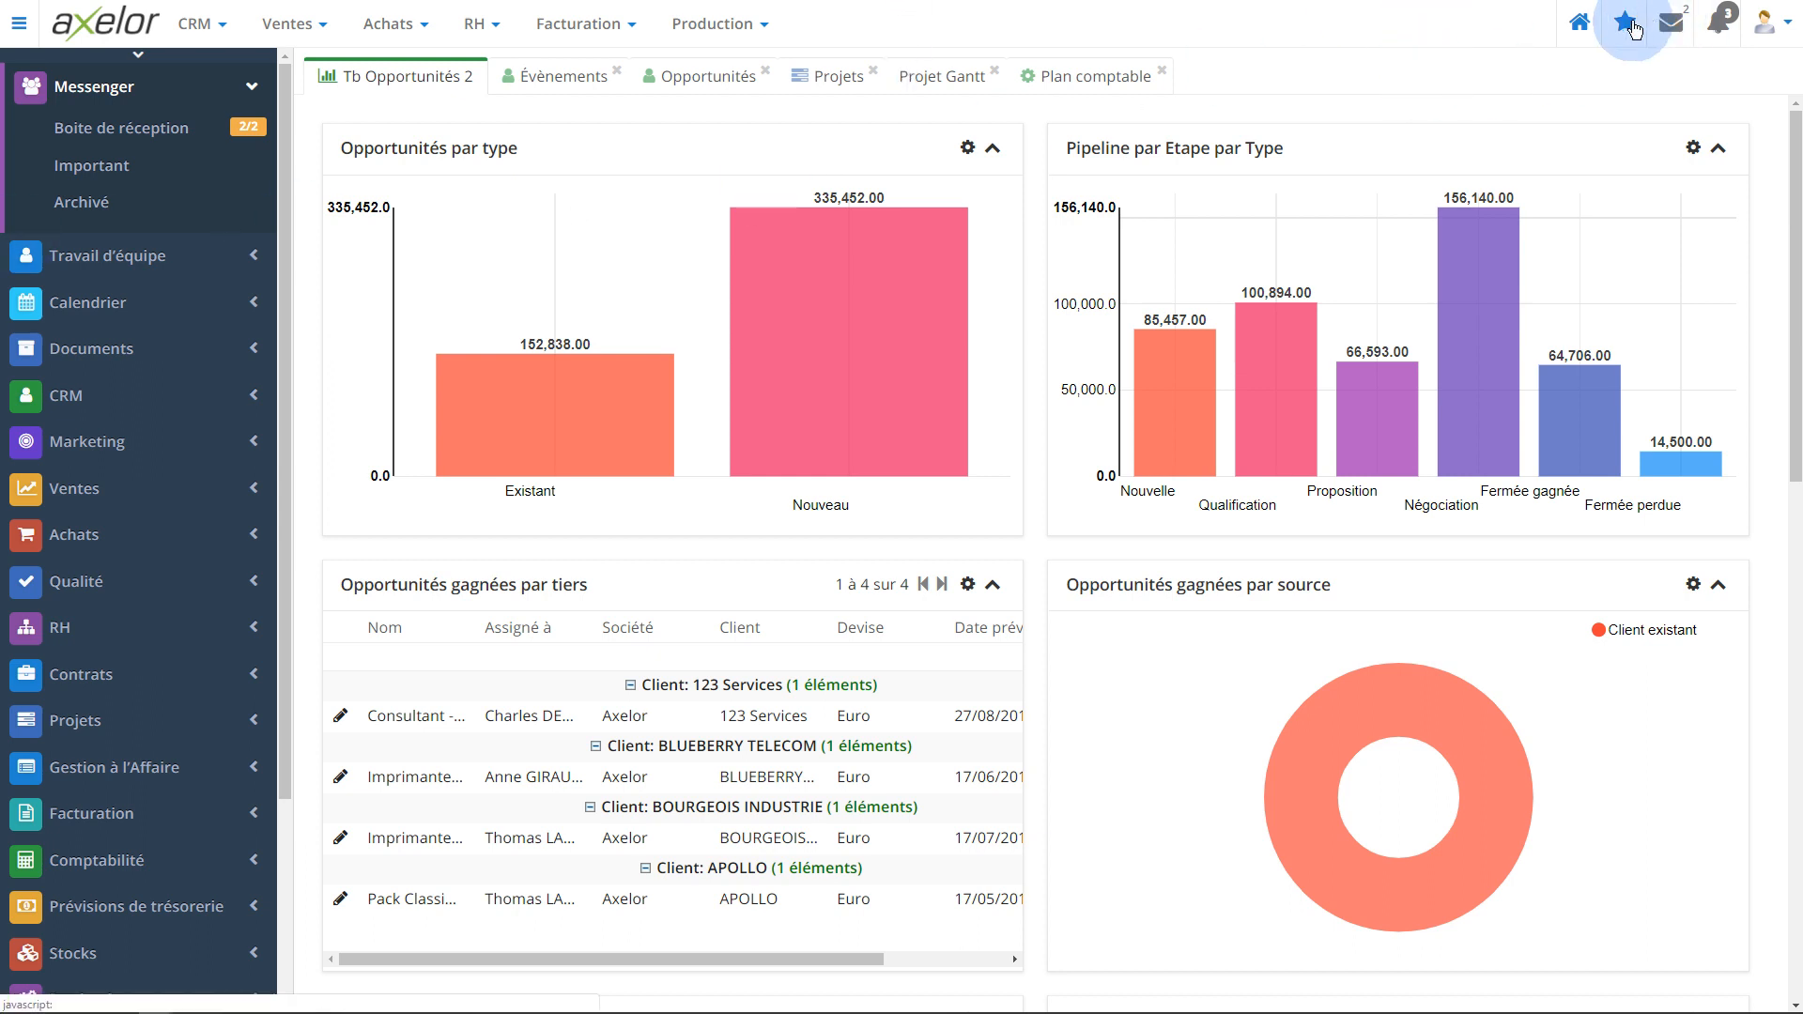
Add the Opportunités kanban view to the favourites and check the favourites list
click(690, 77)
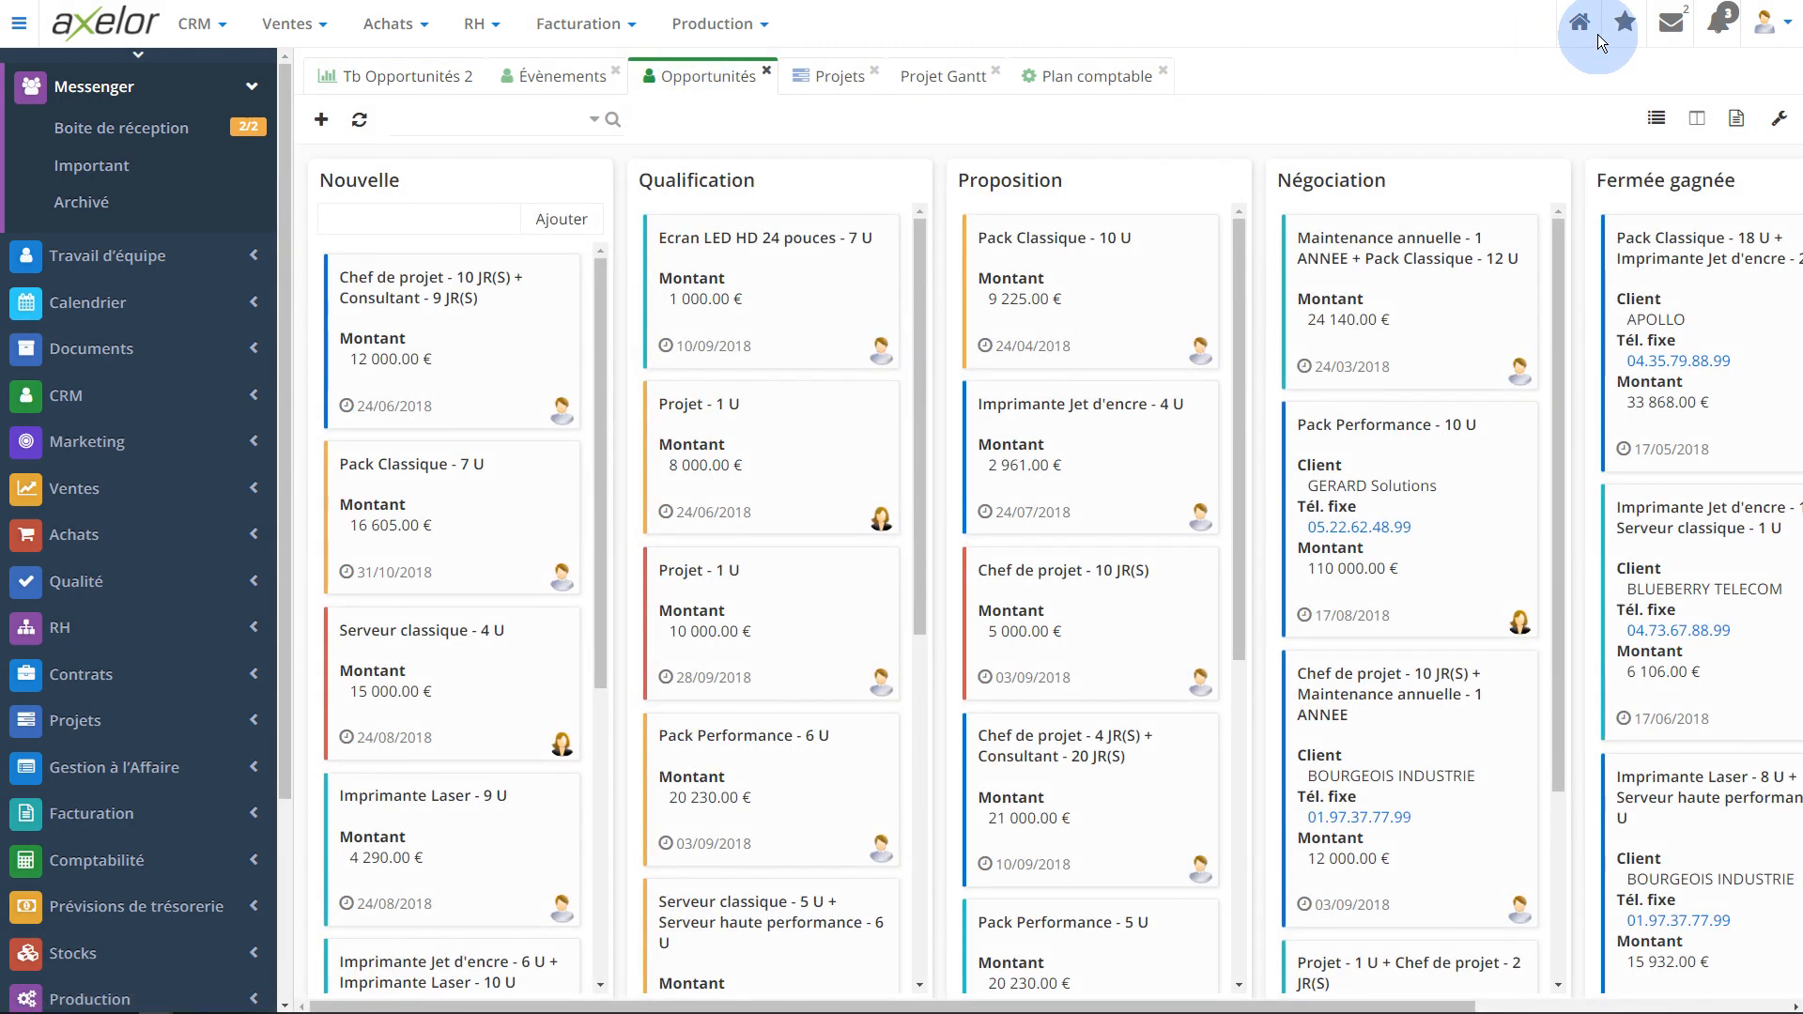
click(1625, 22)
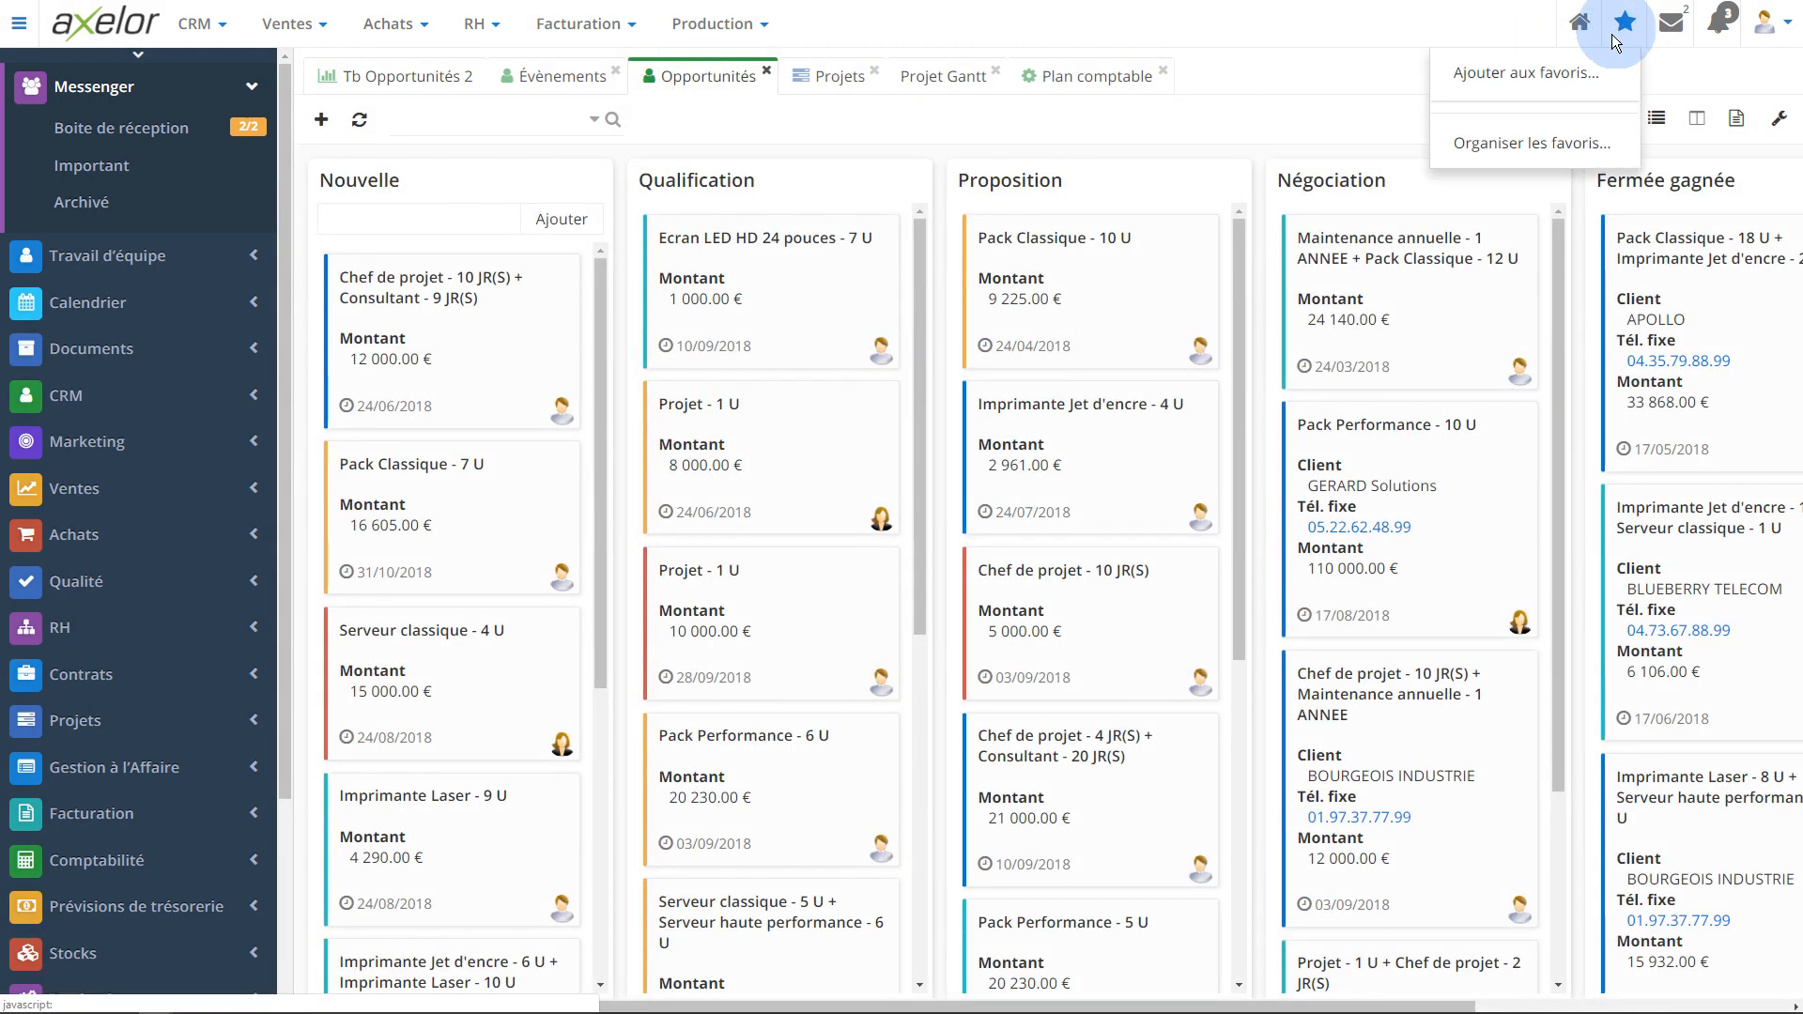
click(1536, 76)
click(1139, 183)
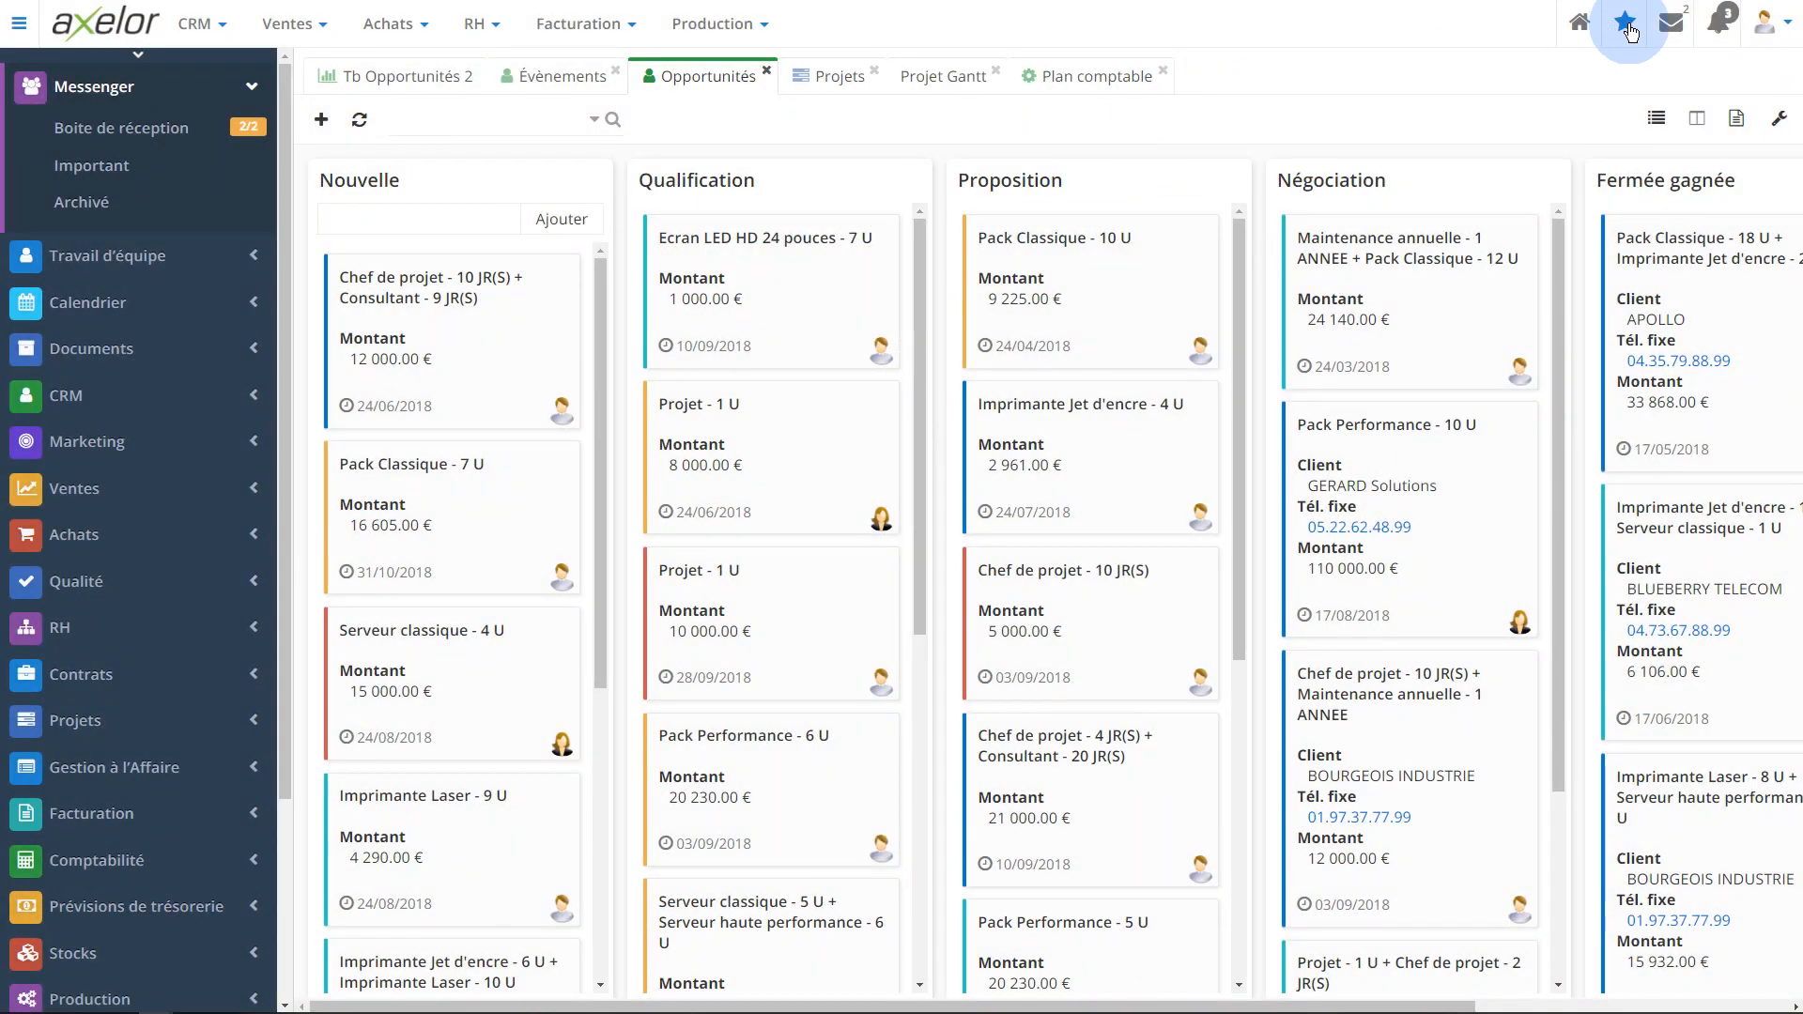
click(1625, 21)
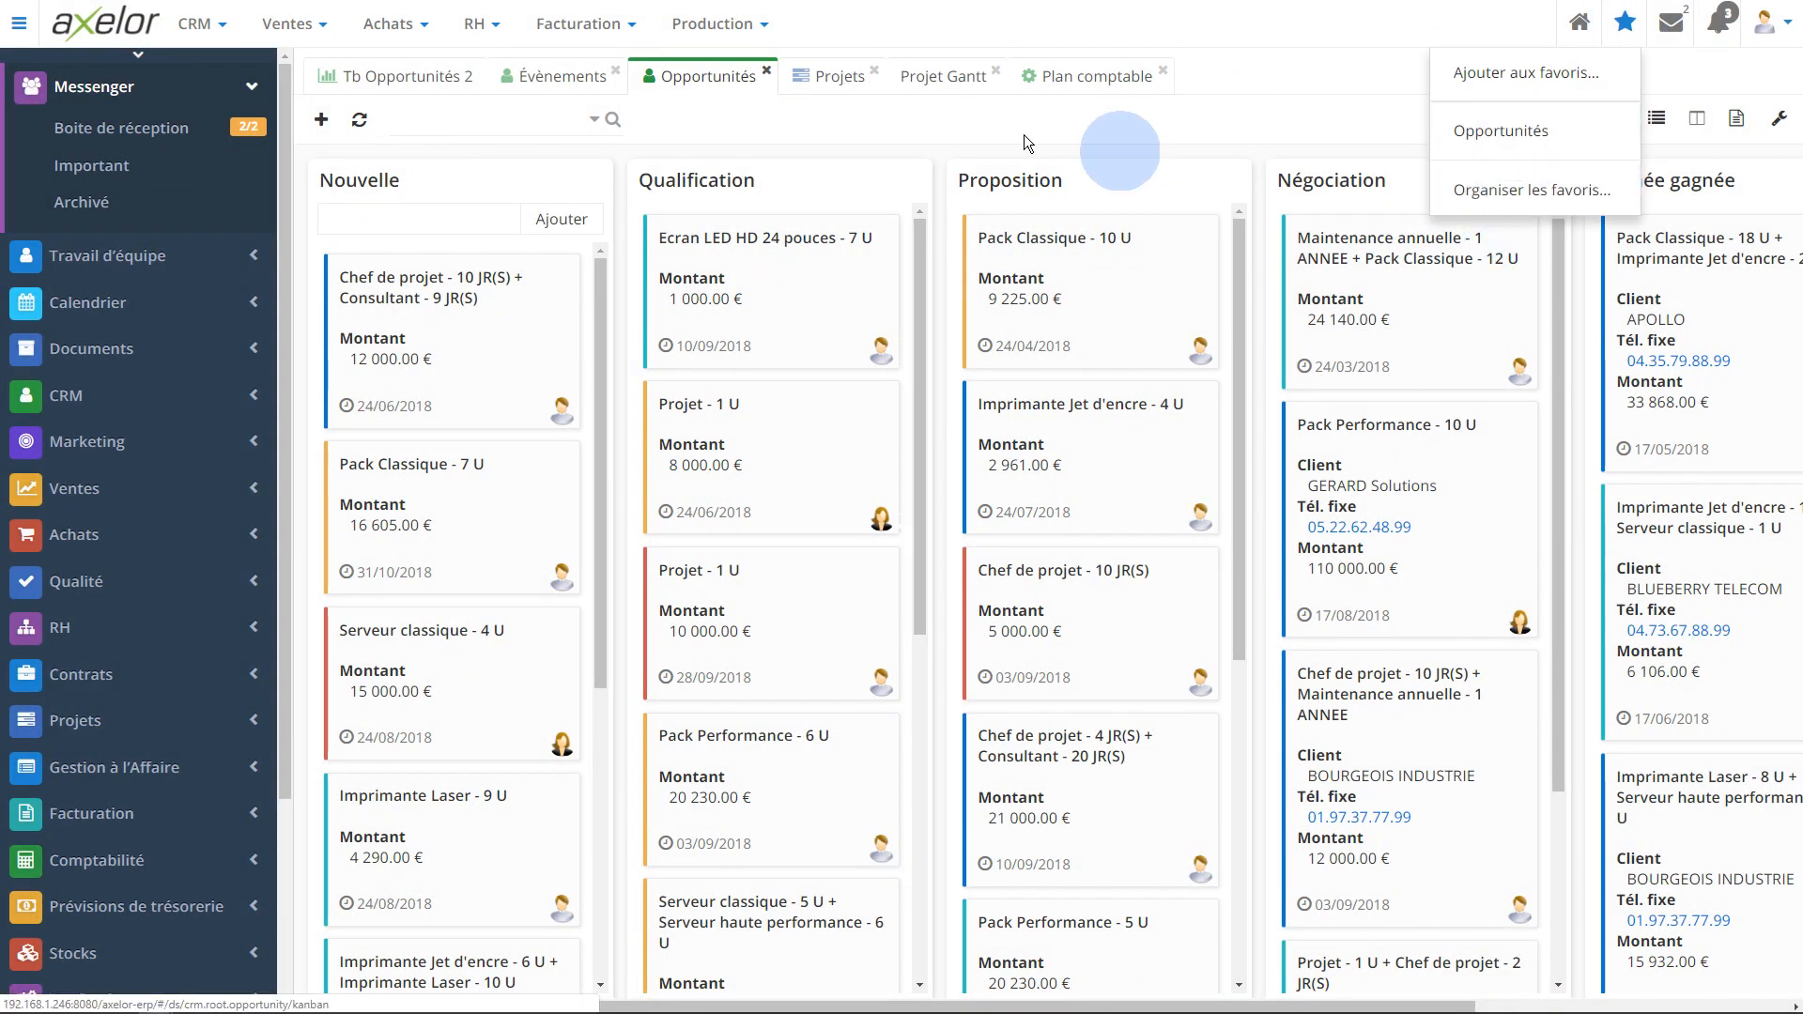
click(404, 79)
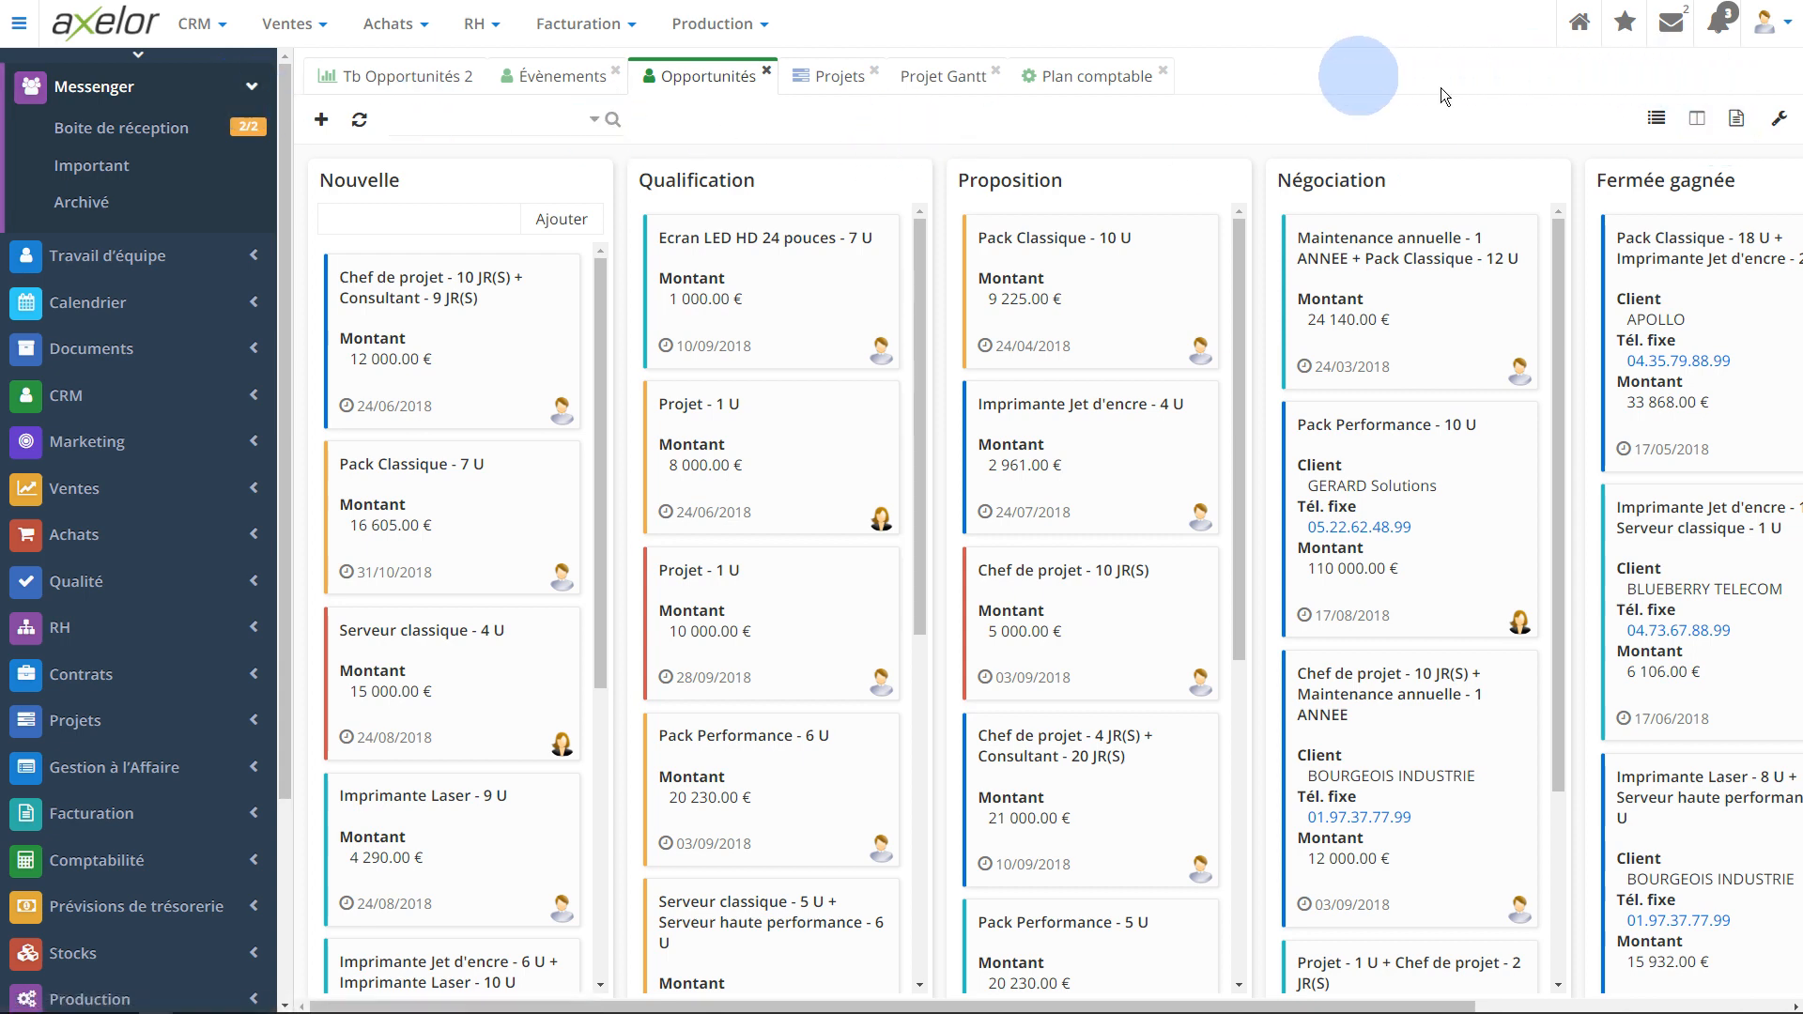
Check the overdue and to-do task reminders and expand the Tâches entries under Travail d'équipe
click(1723, 37)
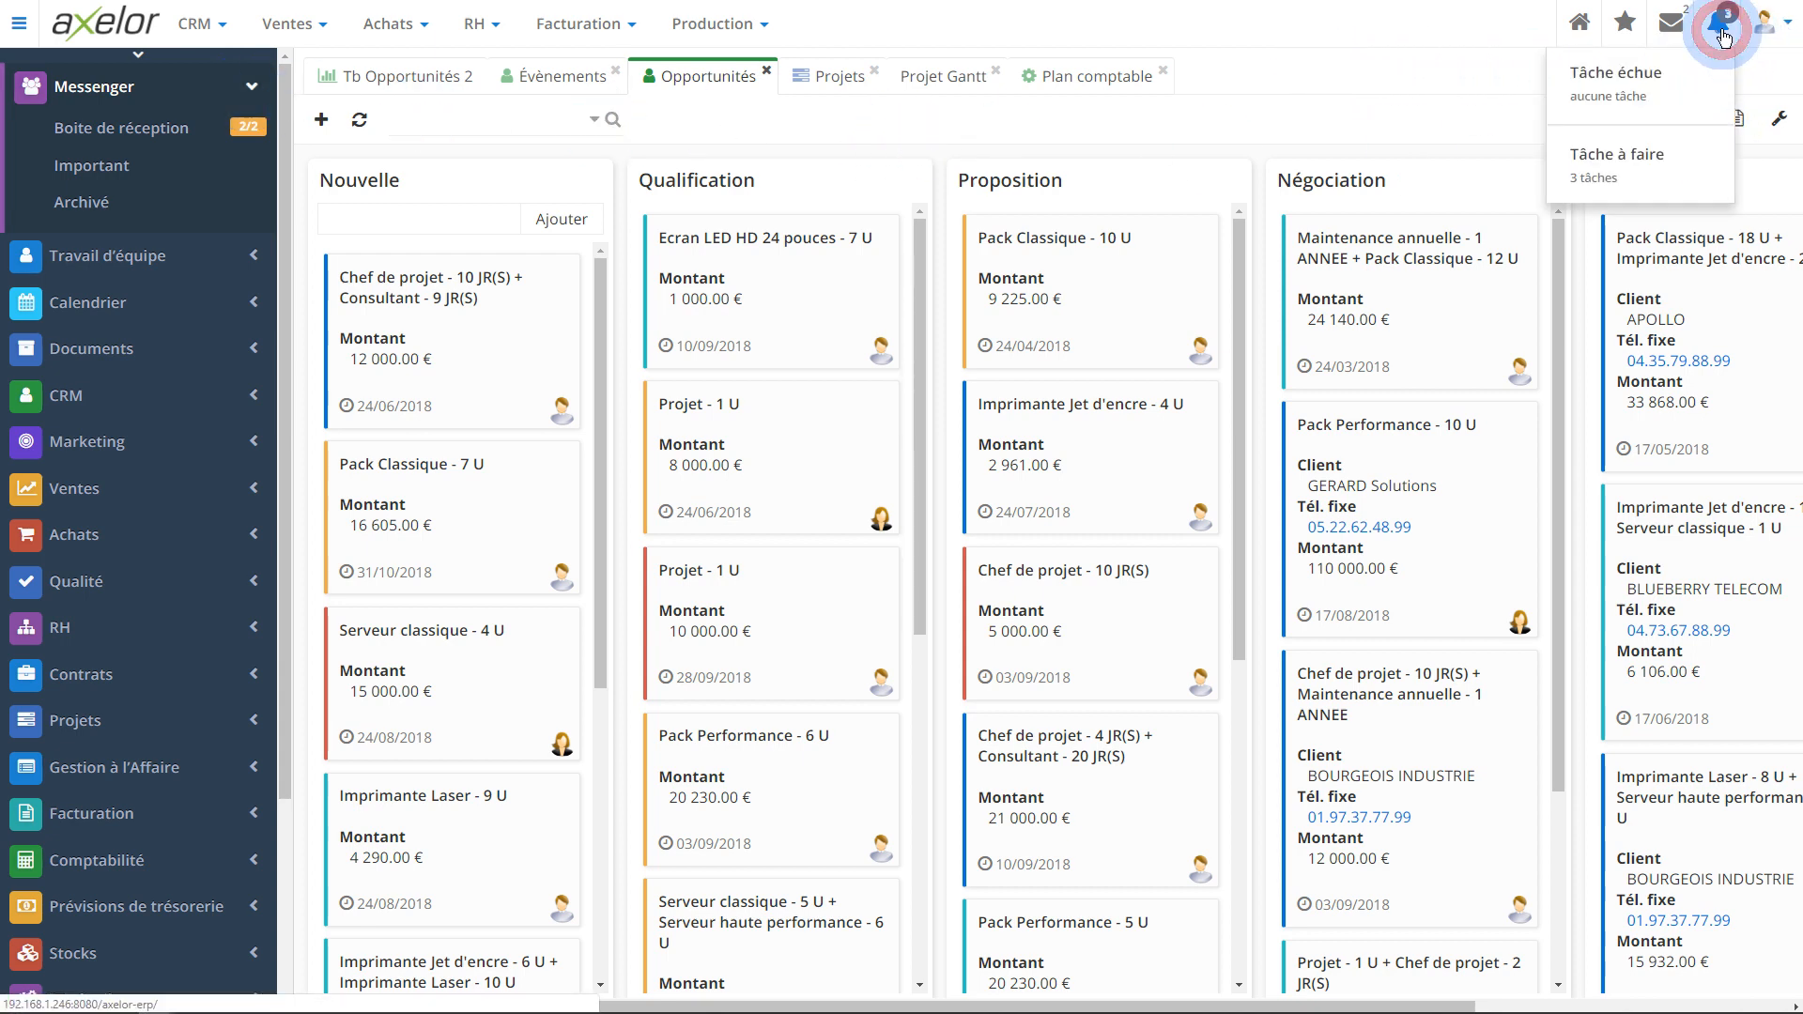
click(1602, 102)
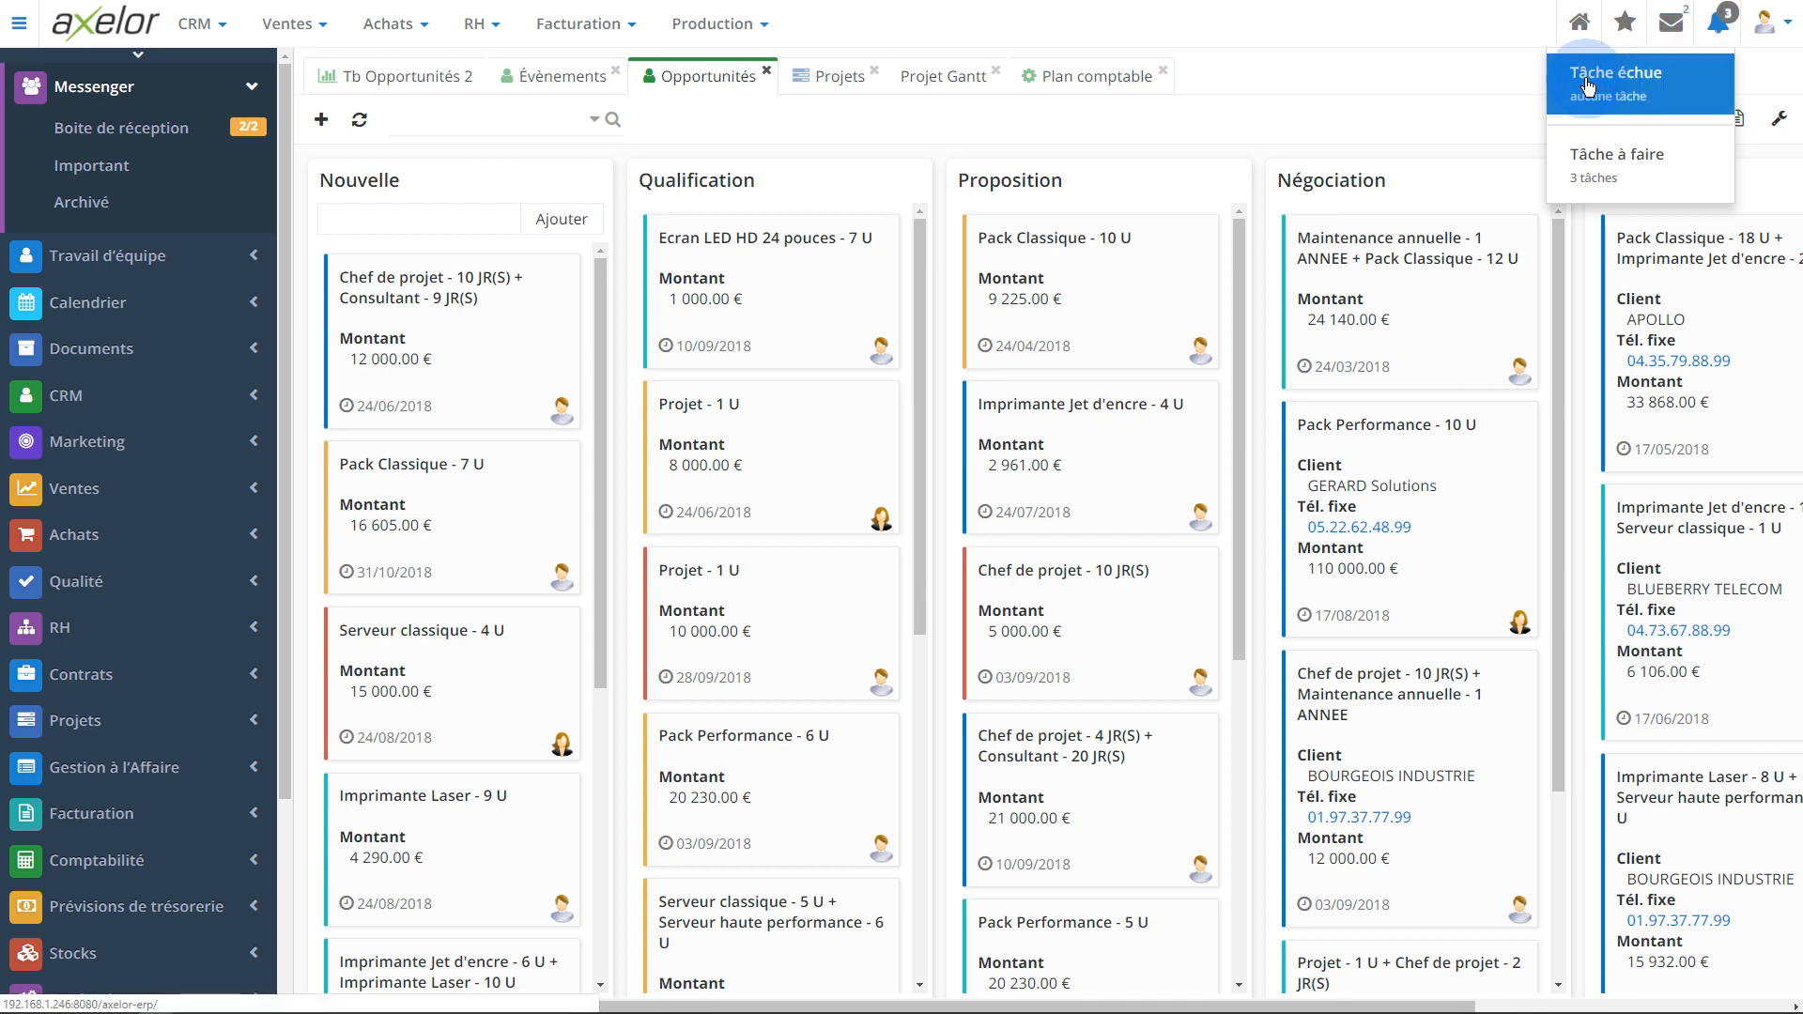
click(224, 262)
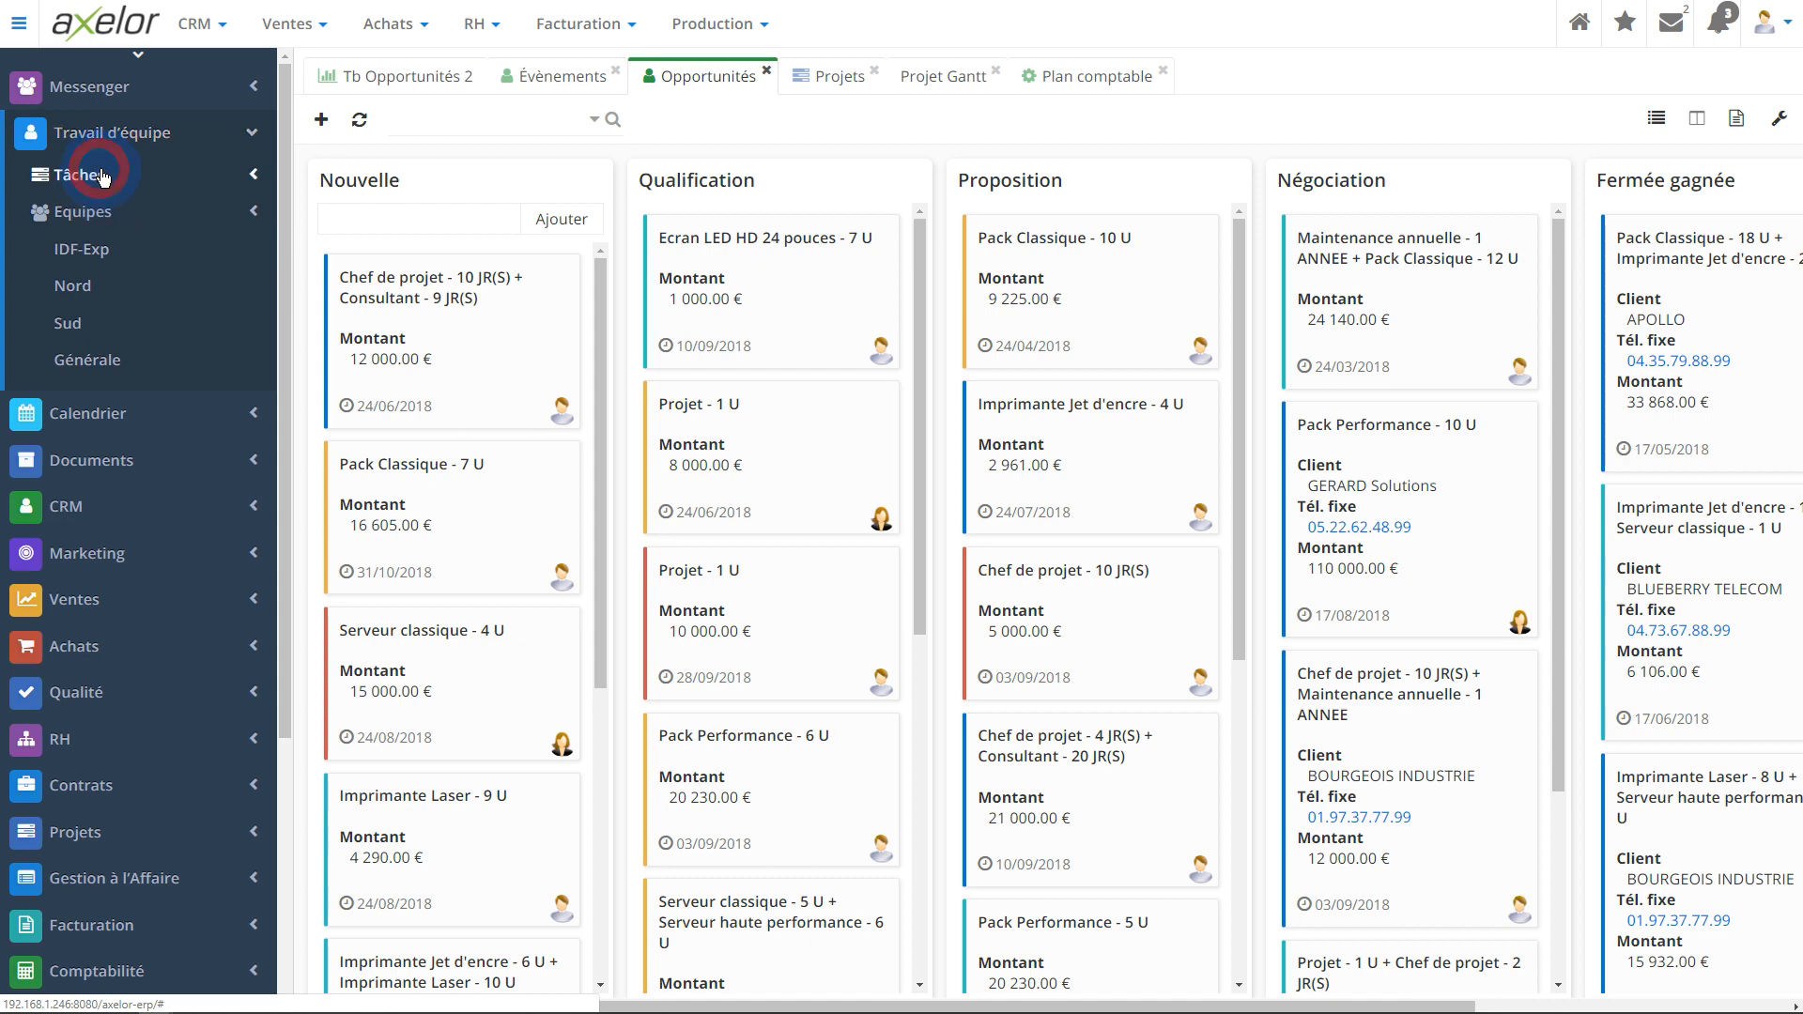
click(104, 176)
click(1736, 34)
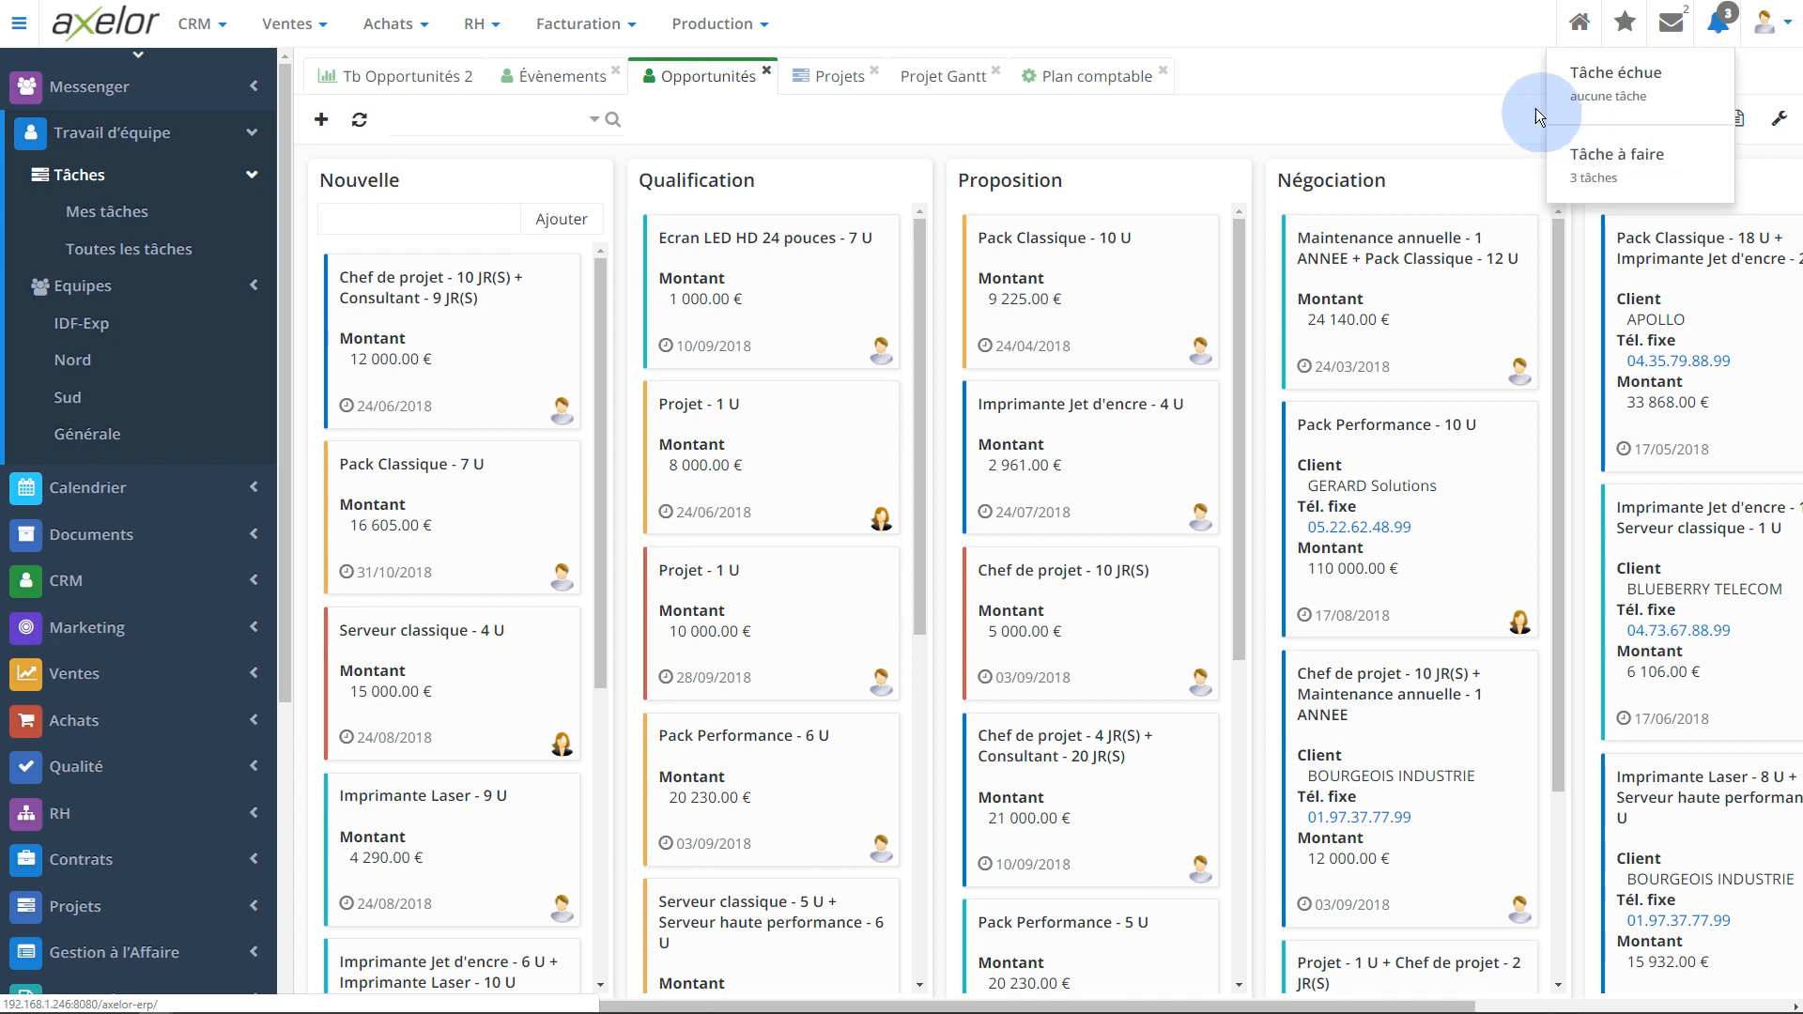
click(1499, 52)
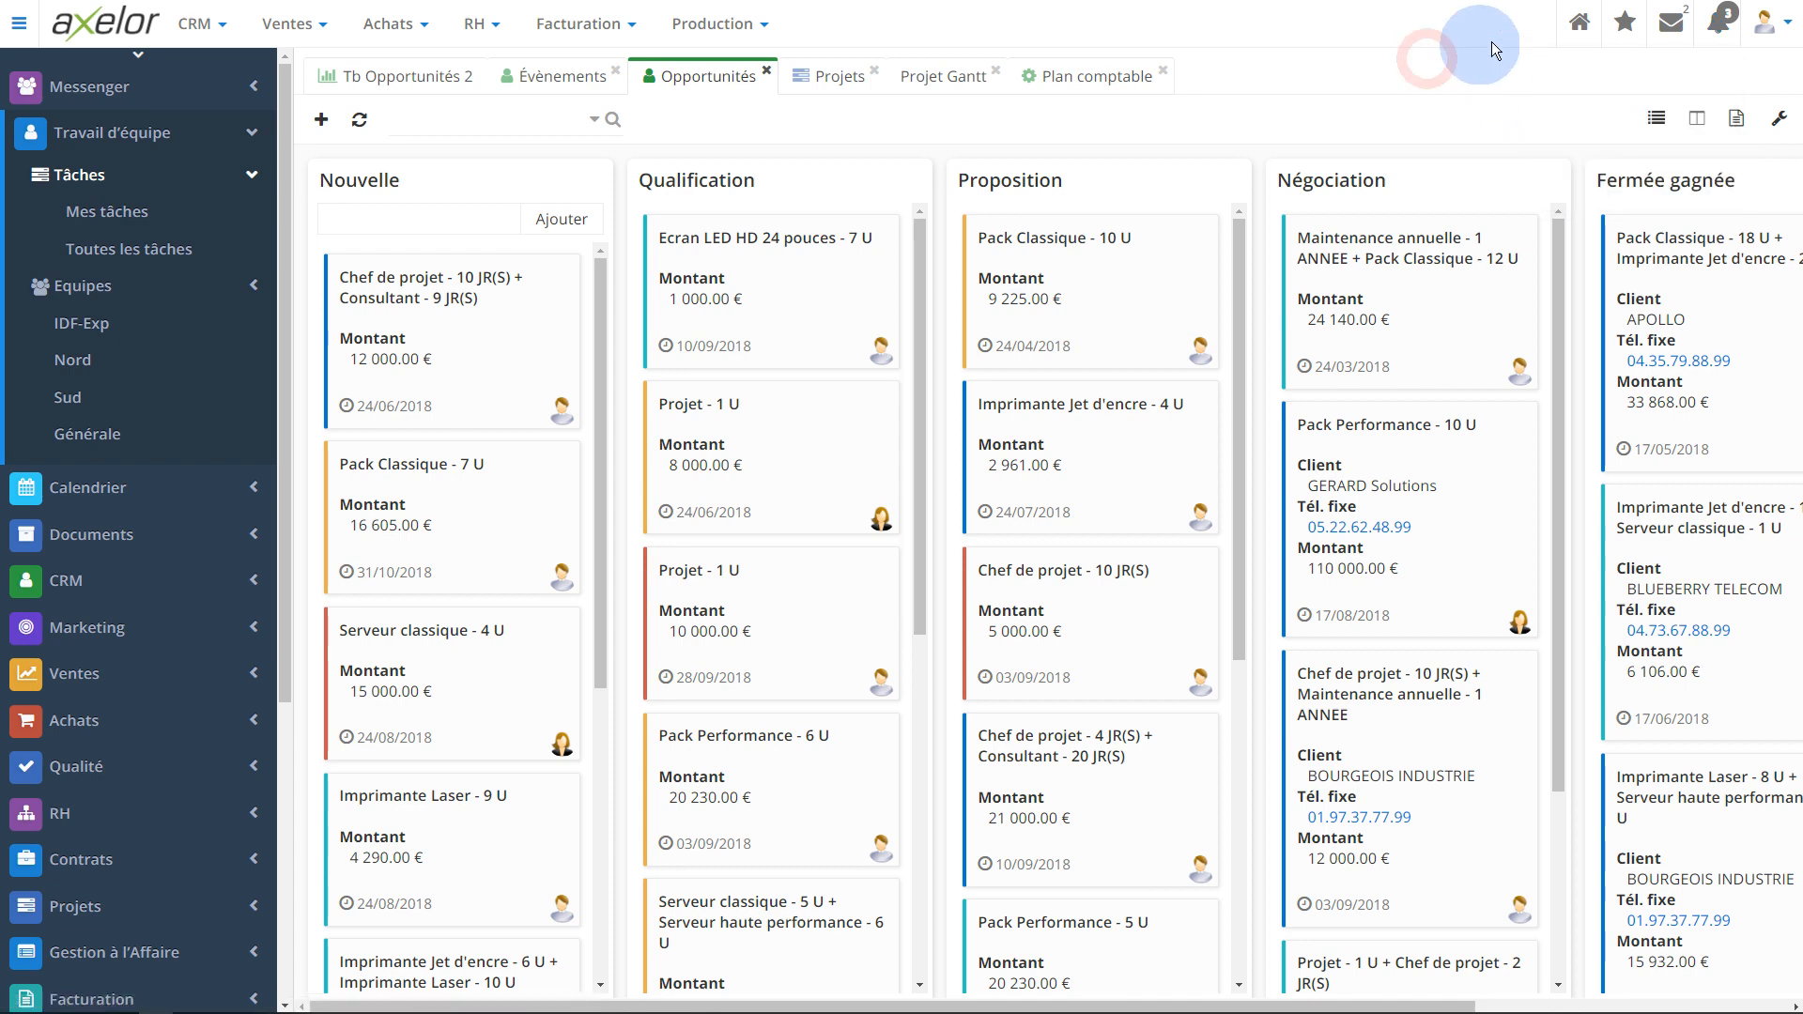
View the user account options and return to the Tb Opportunités 2 dashboard
click(1773, 28)
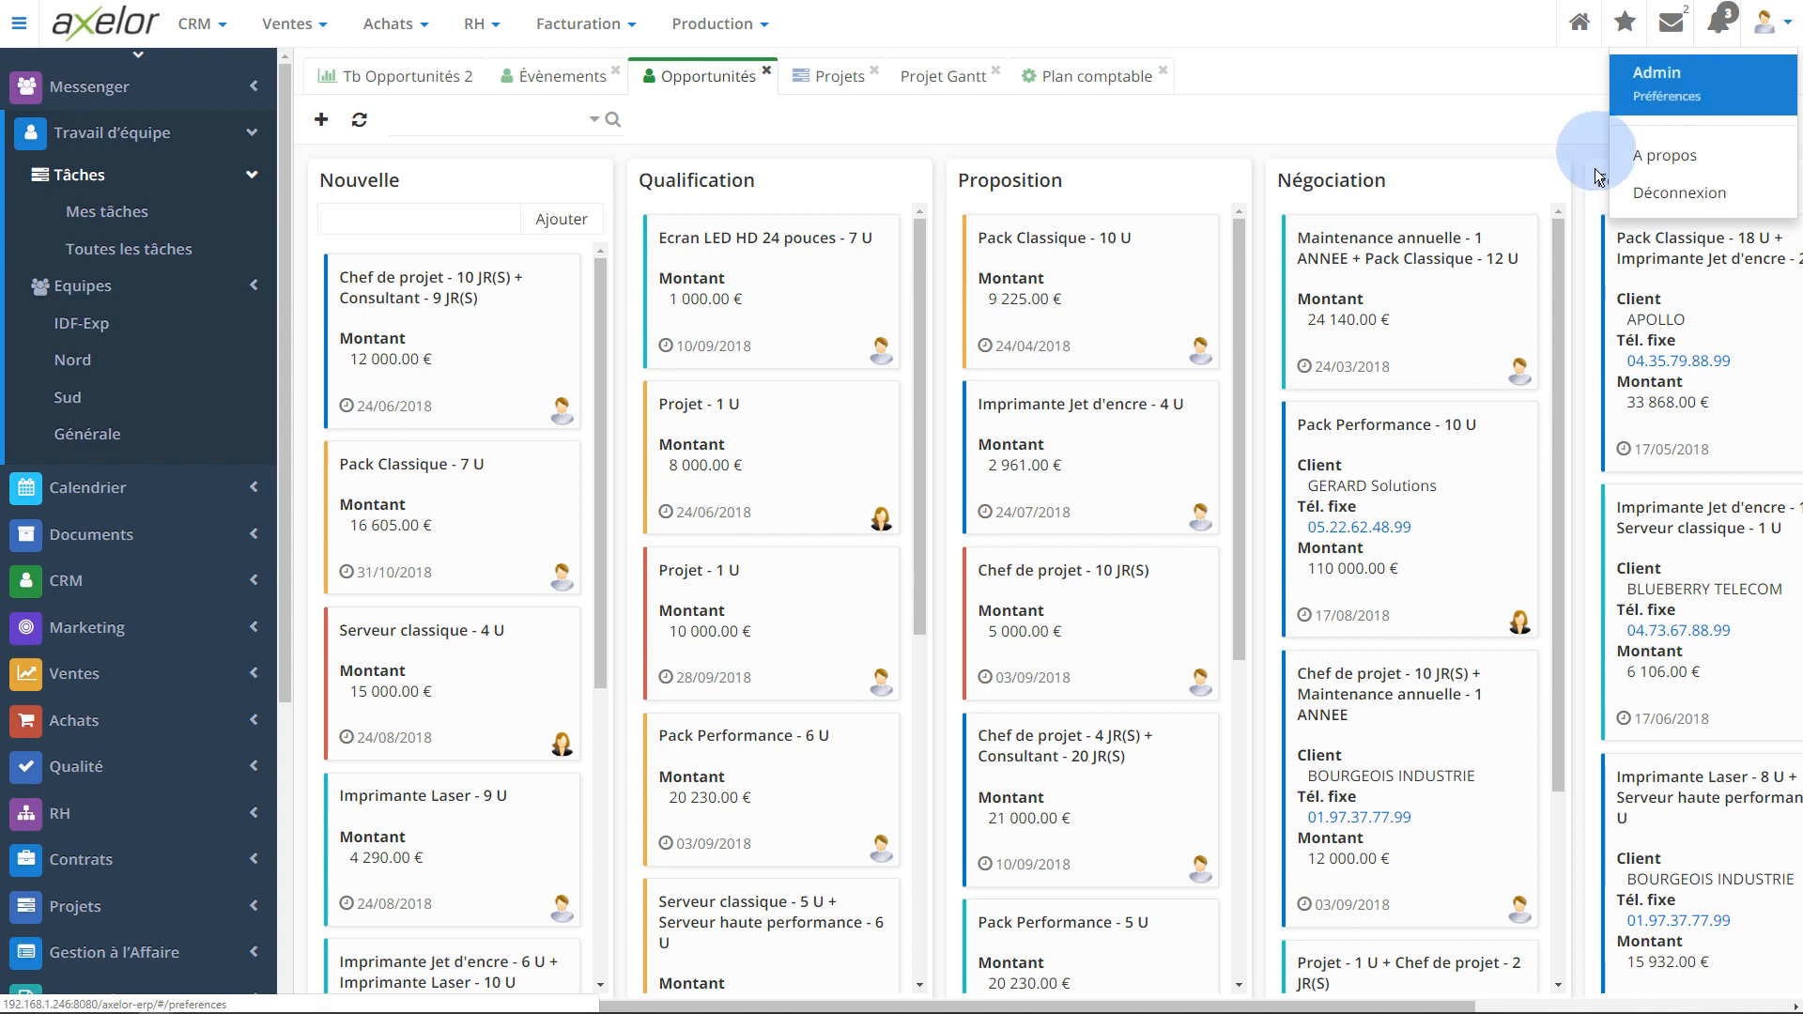
click(1296, 32)
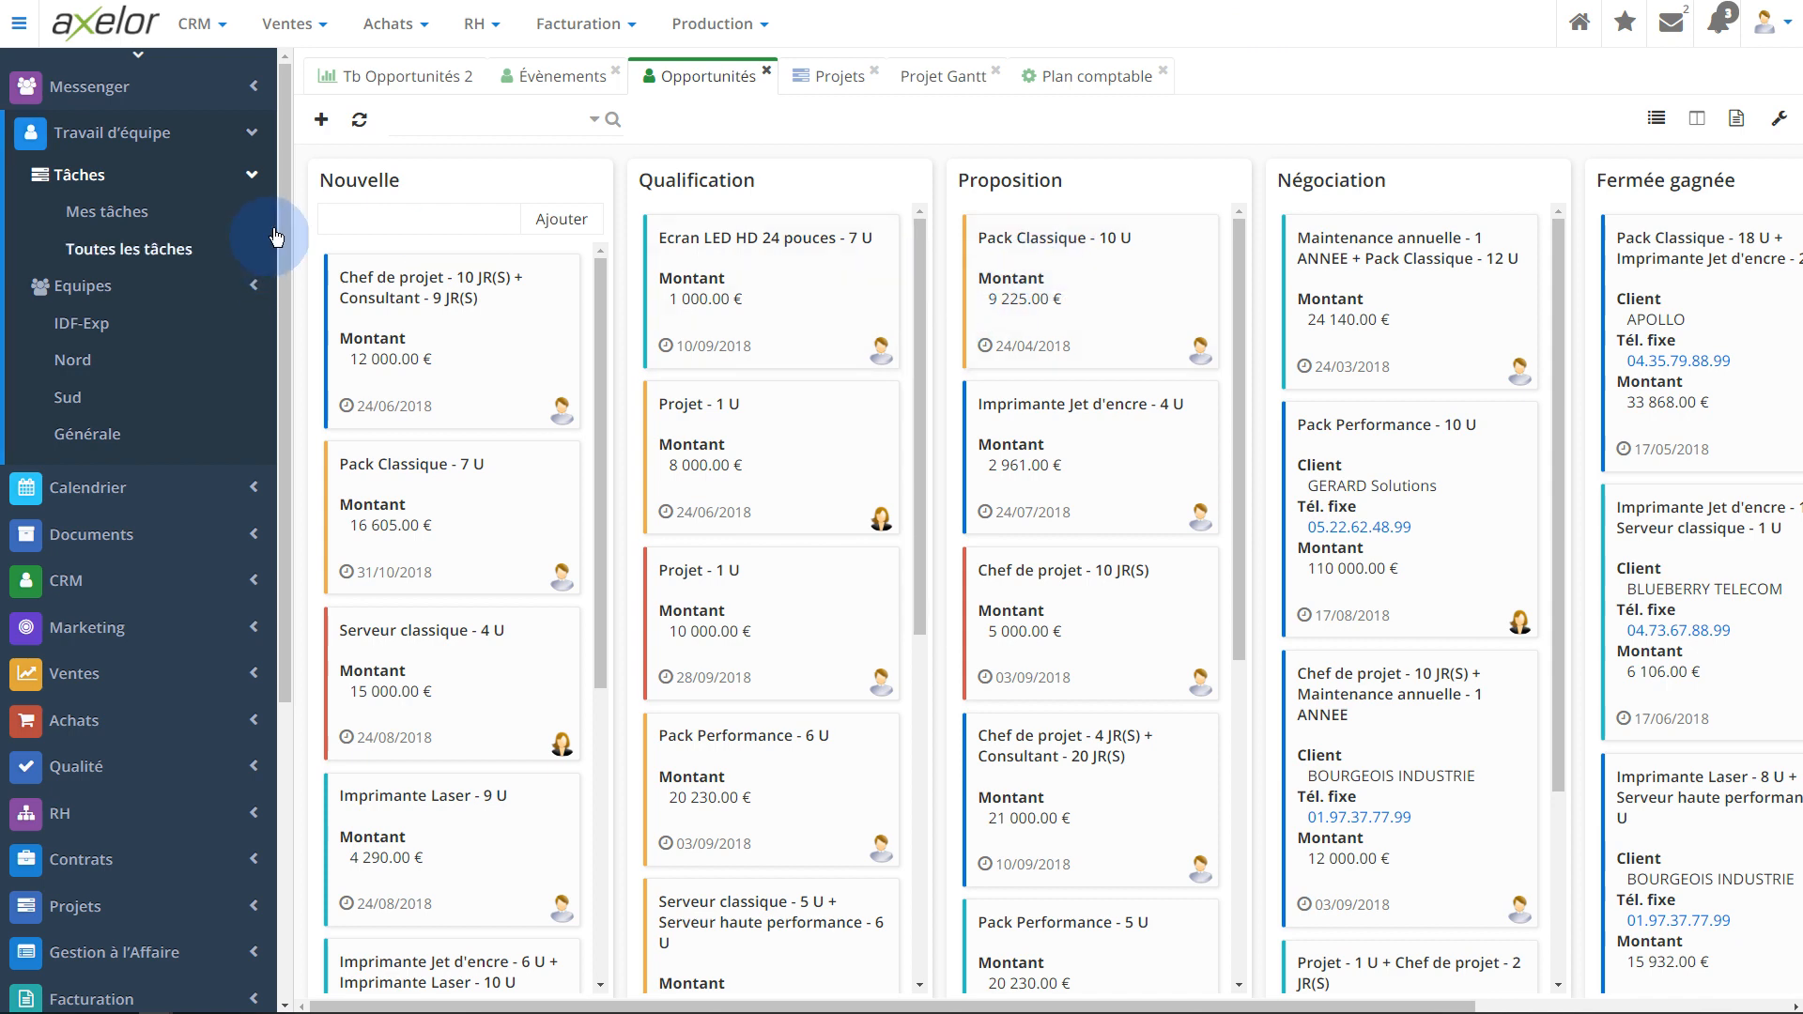
click(414, 79)
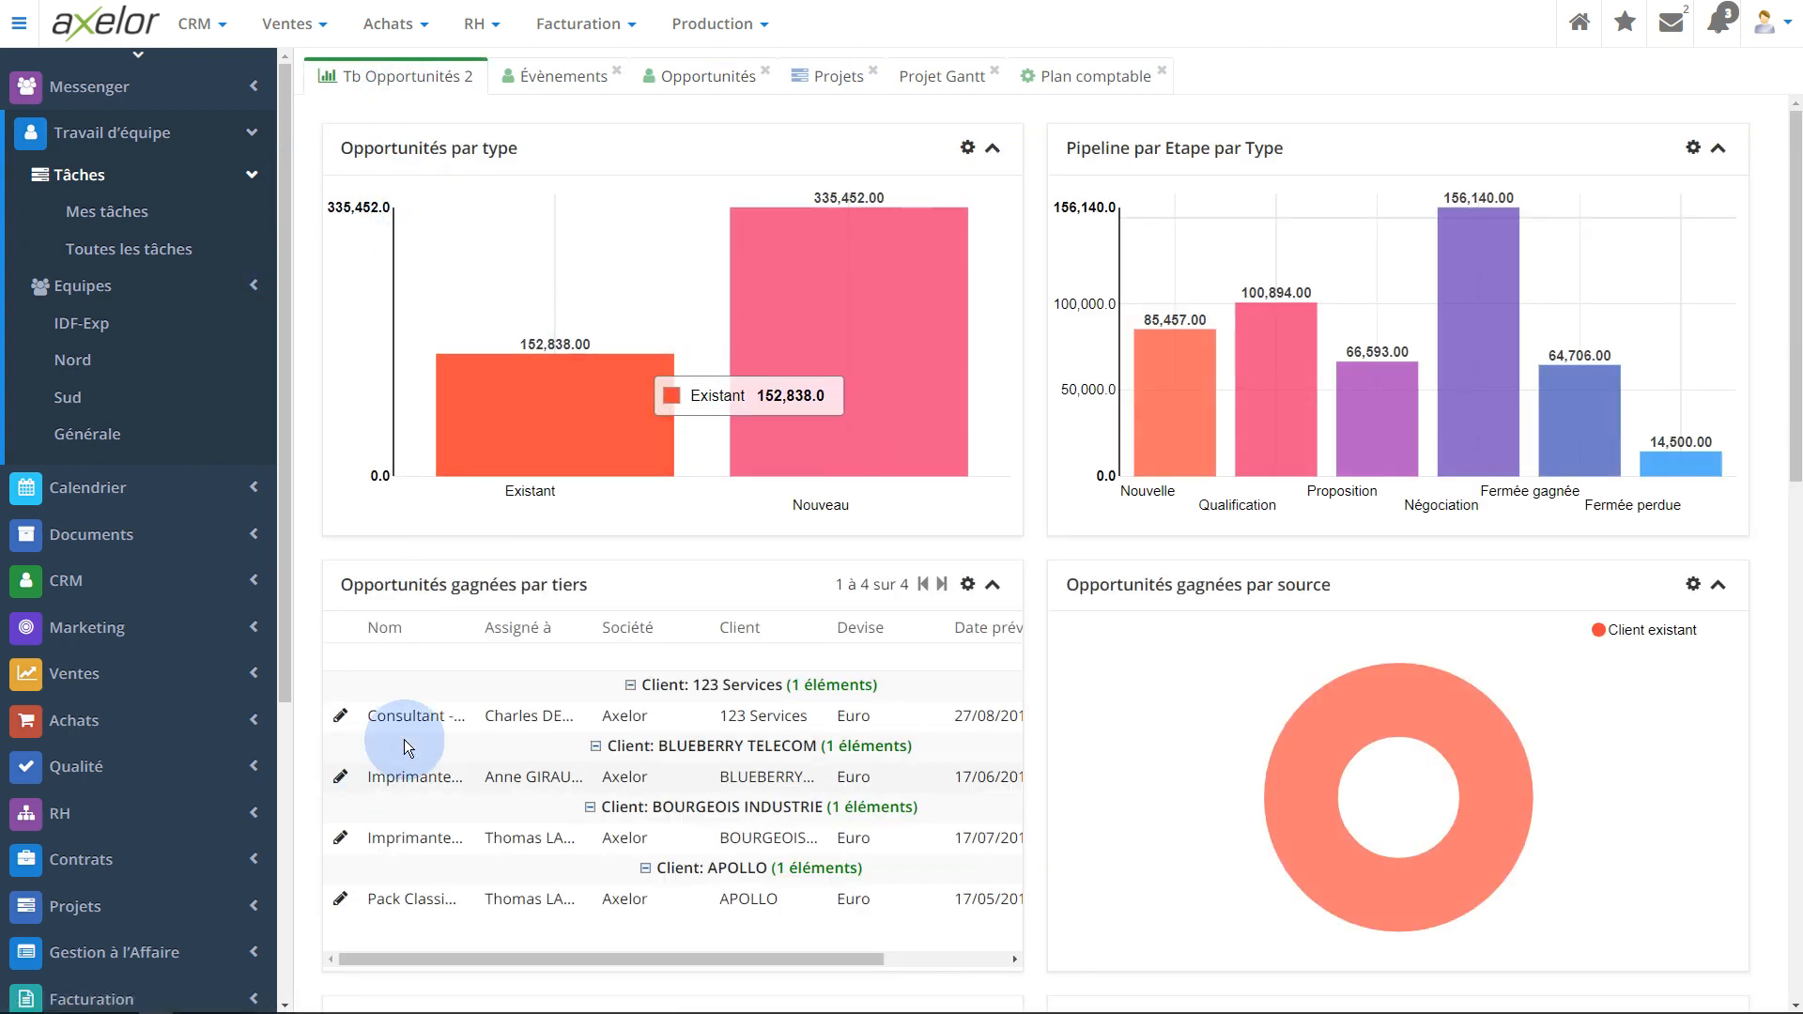
Switch to the other Axelor Business Suite browser window
mouse_move(395, 1012)
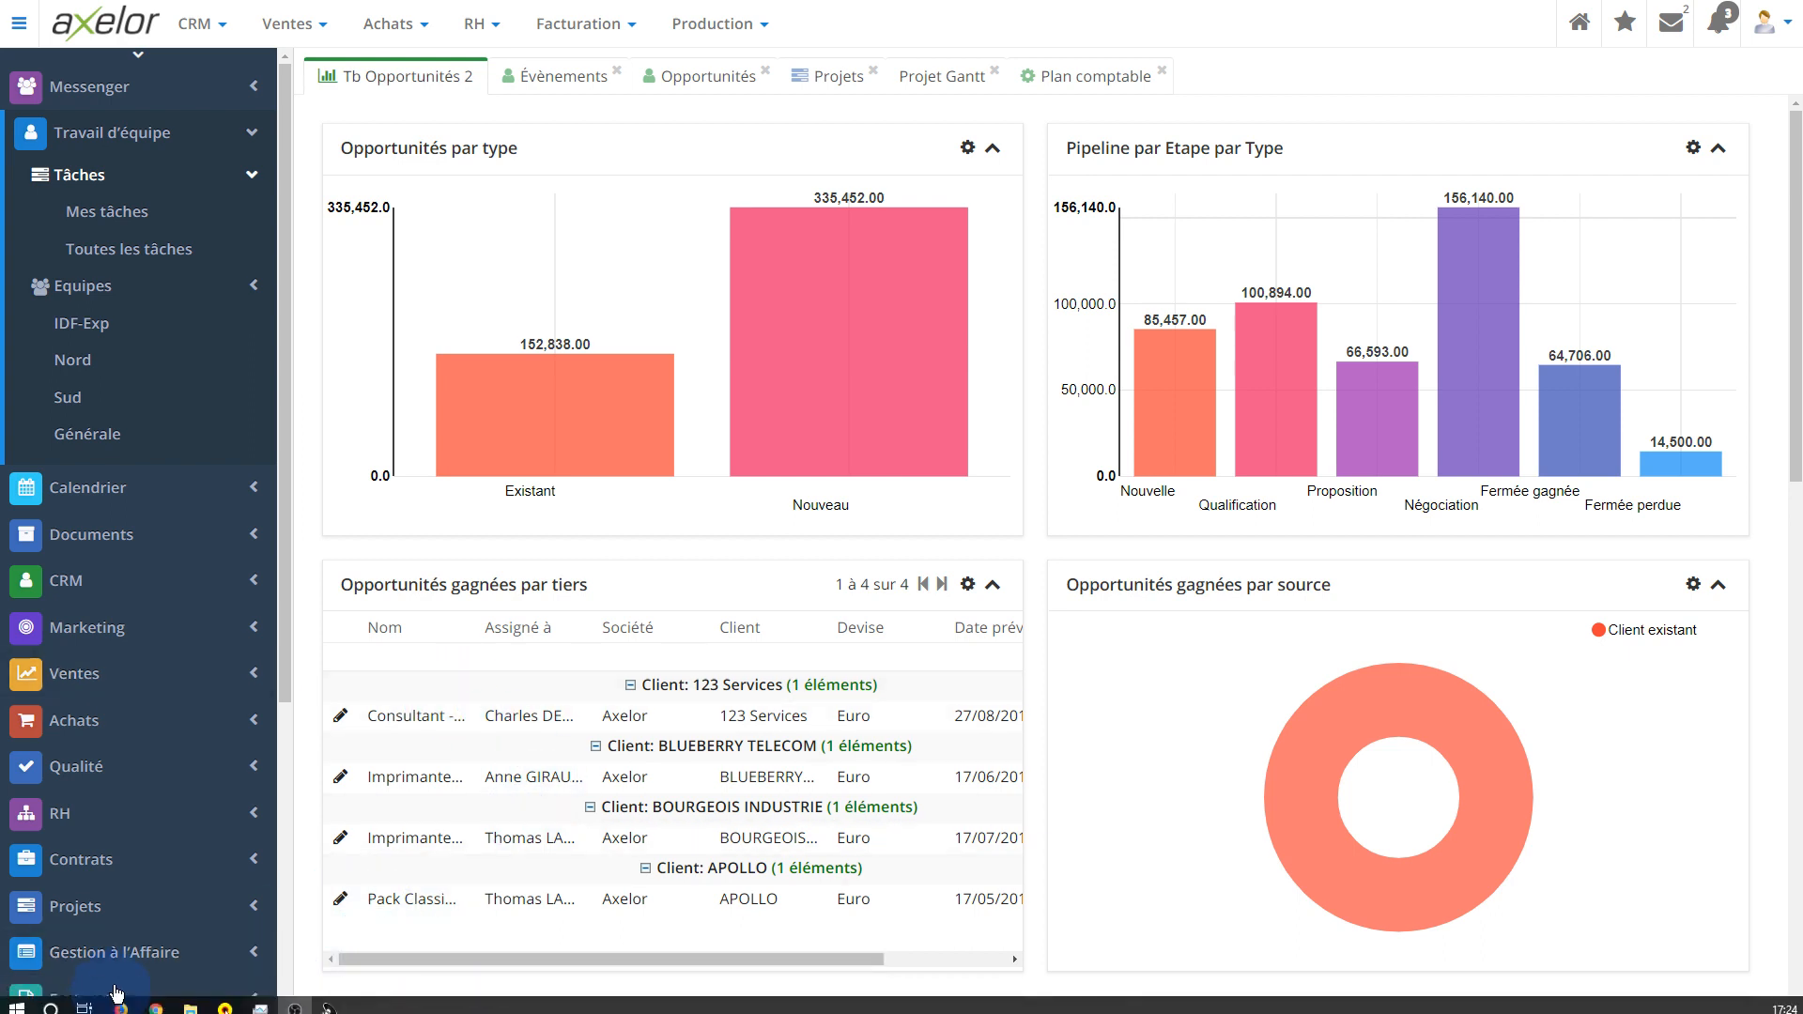
mouse_move(156, 999)
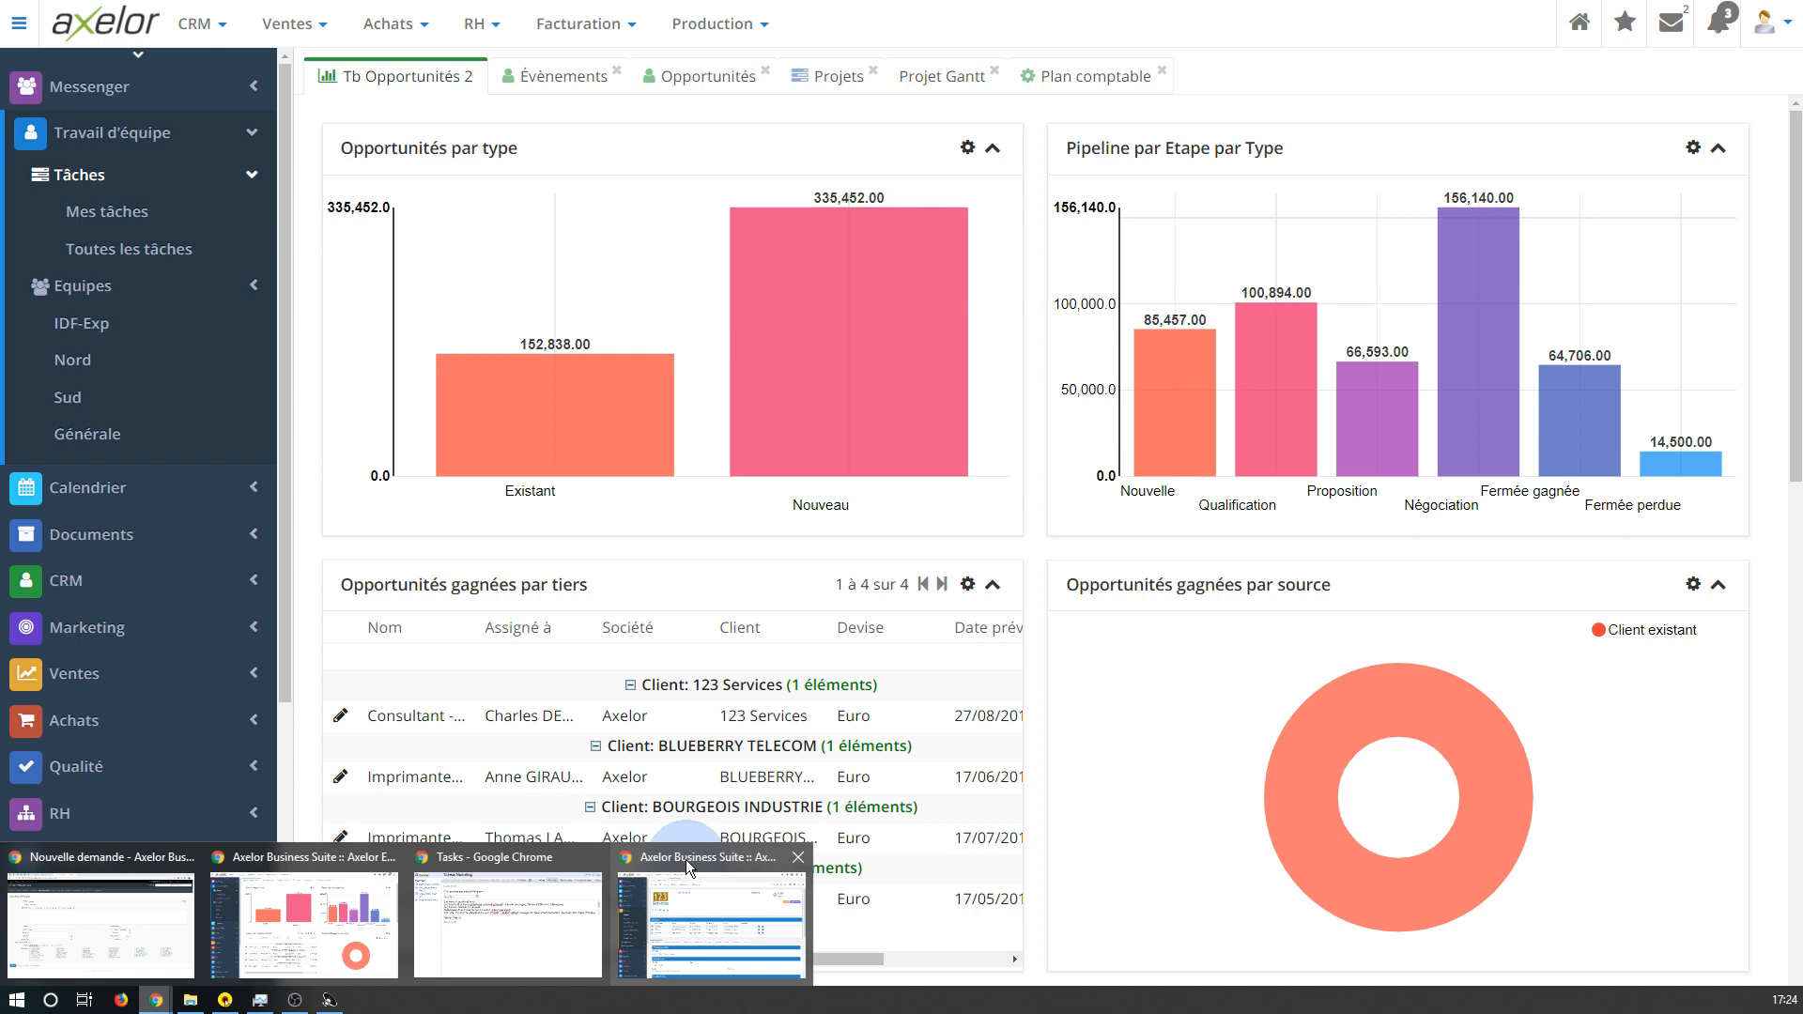
click(685, 859)
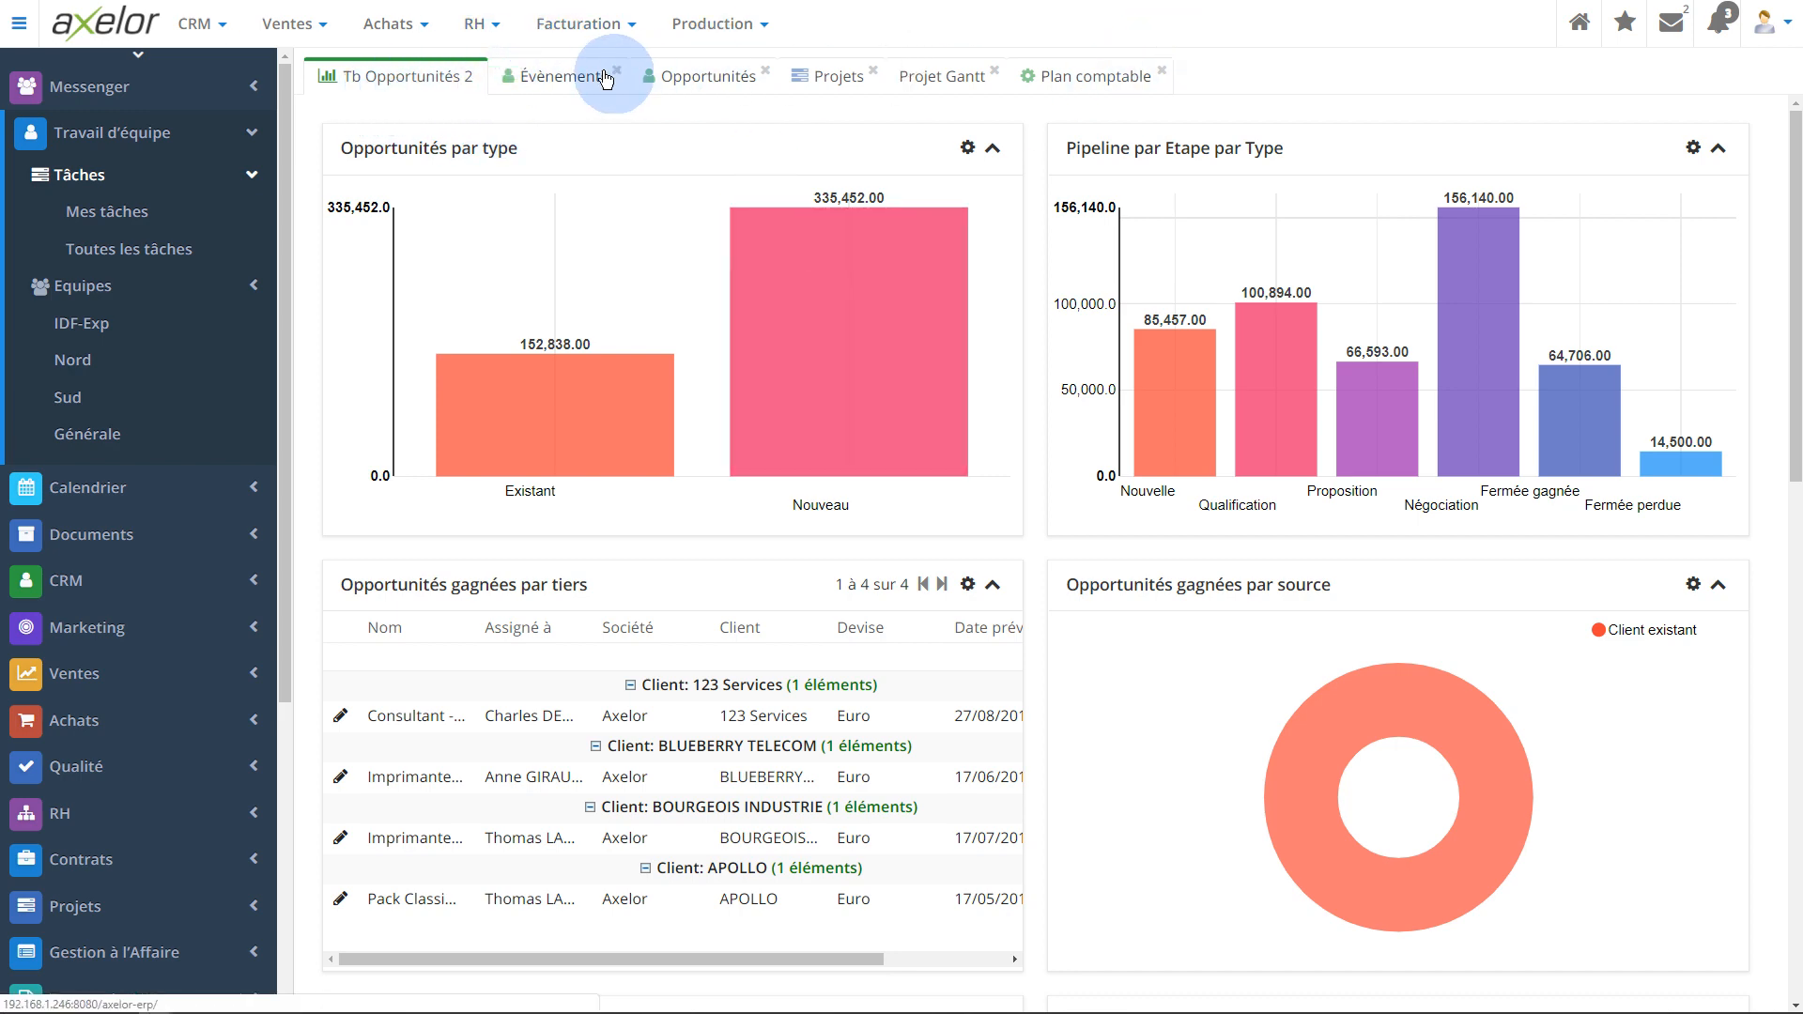
Go through the open views from Évènements to Plan comptable and return to the Tb Opportunités 2 dashboard
click(541, 75)
click(710, 81)
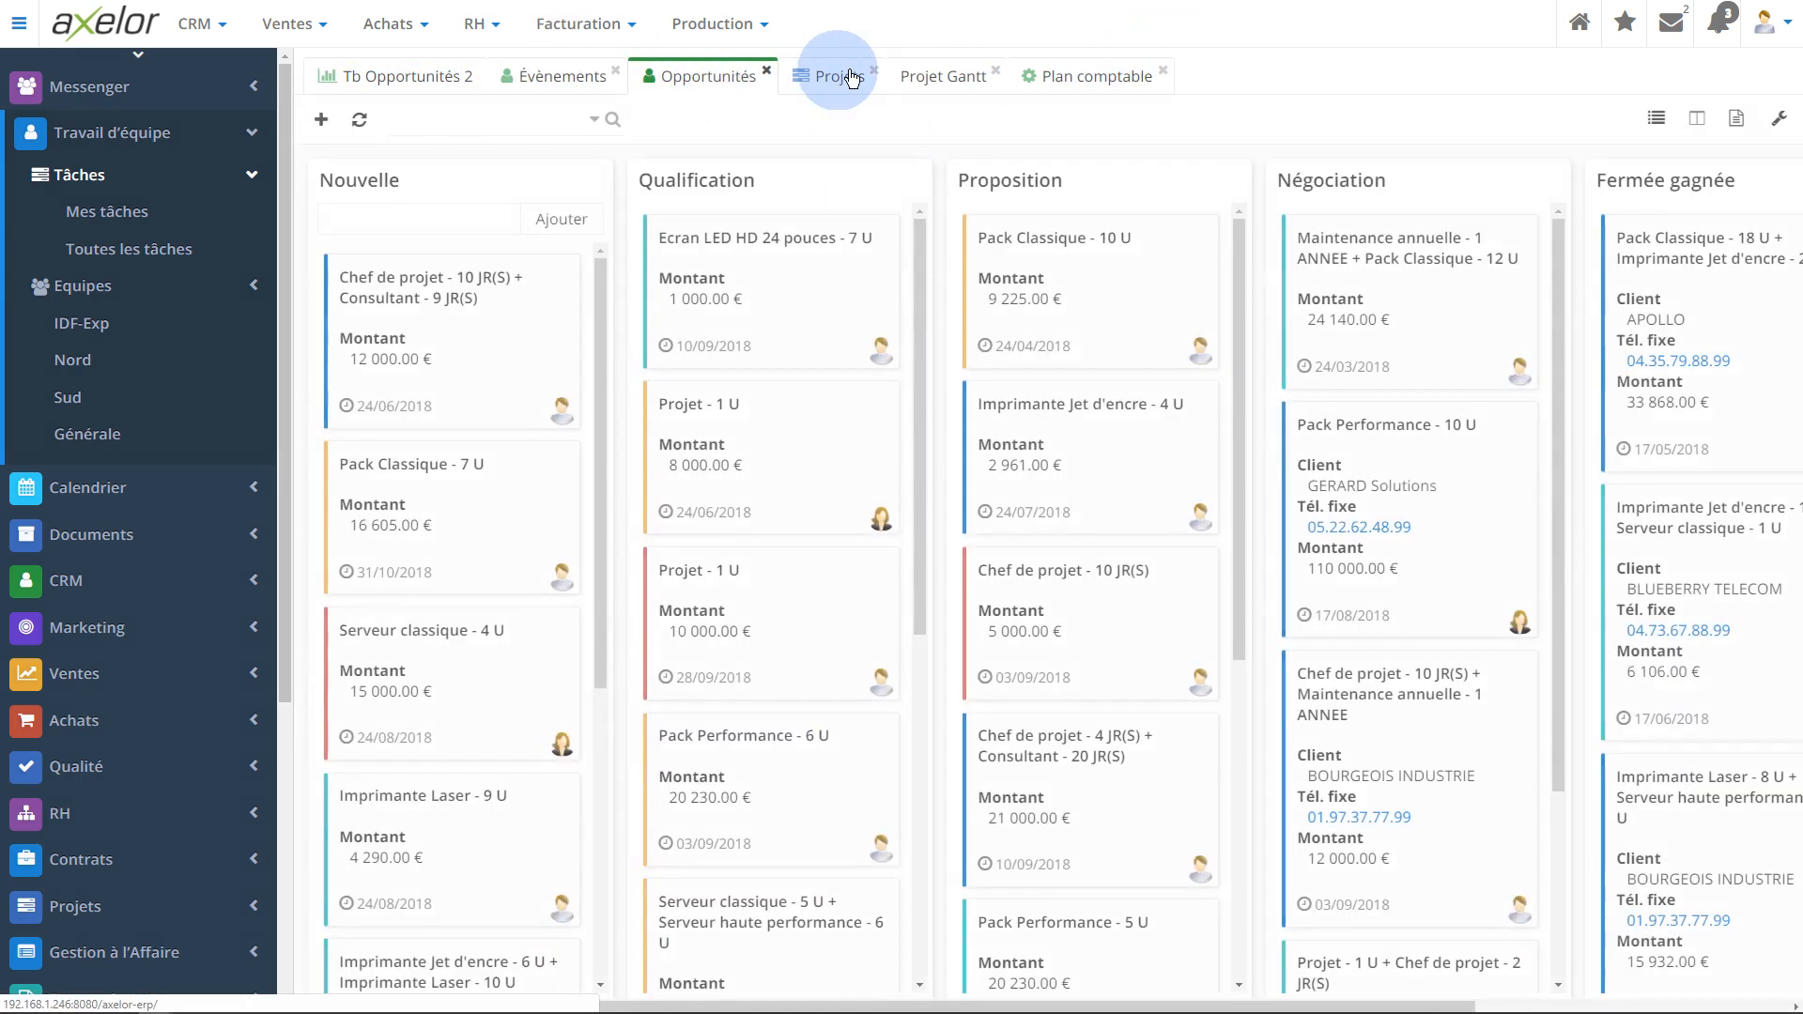
click(828, 75)
click(977, 79)
click(1079, 79)
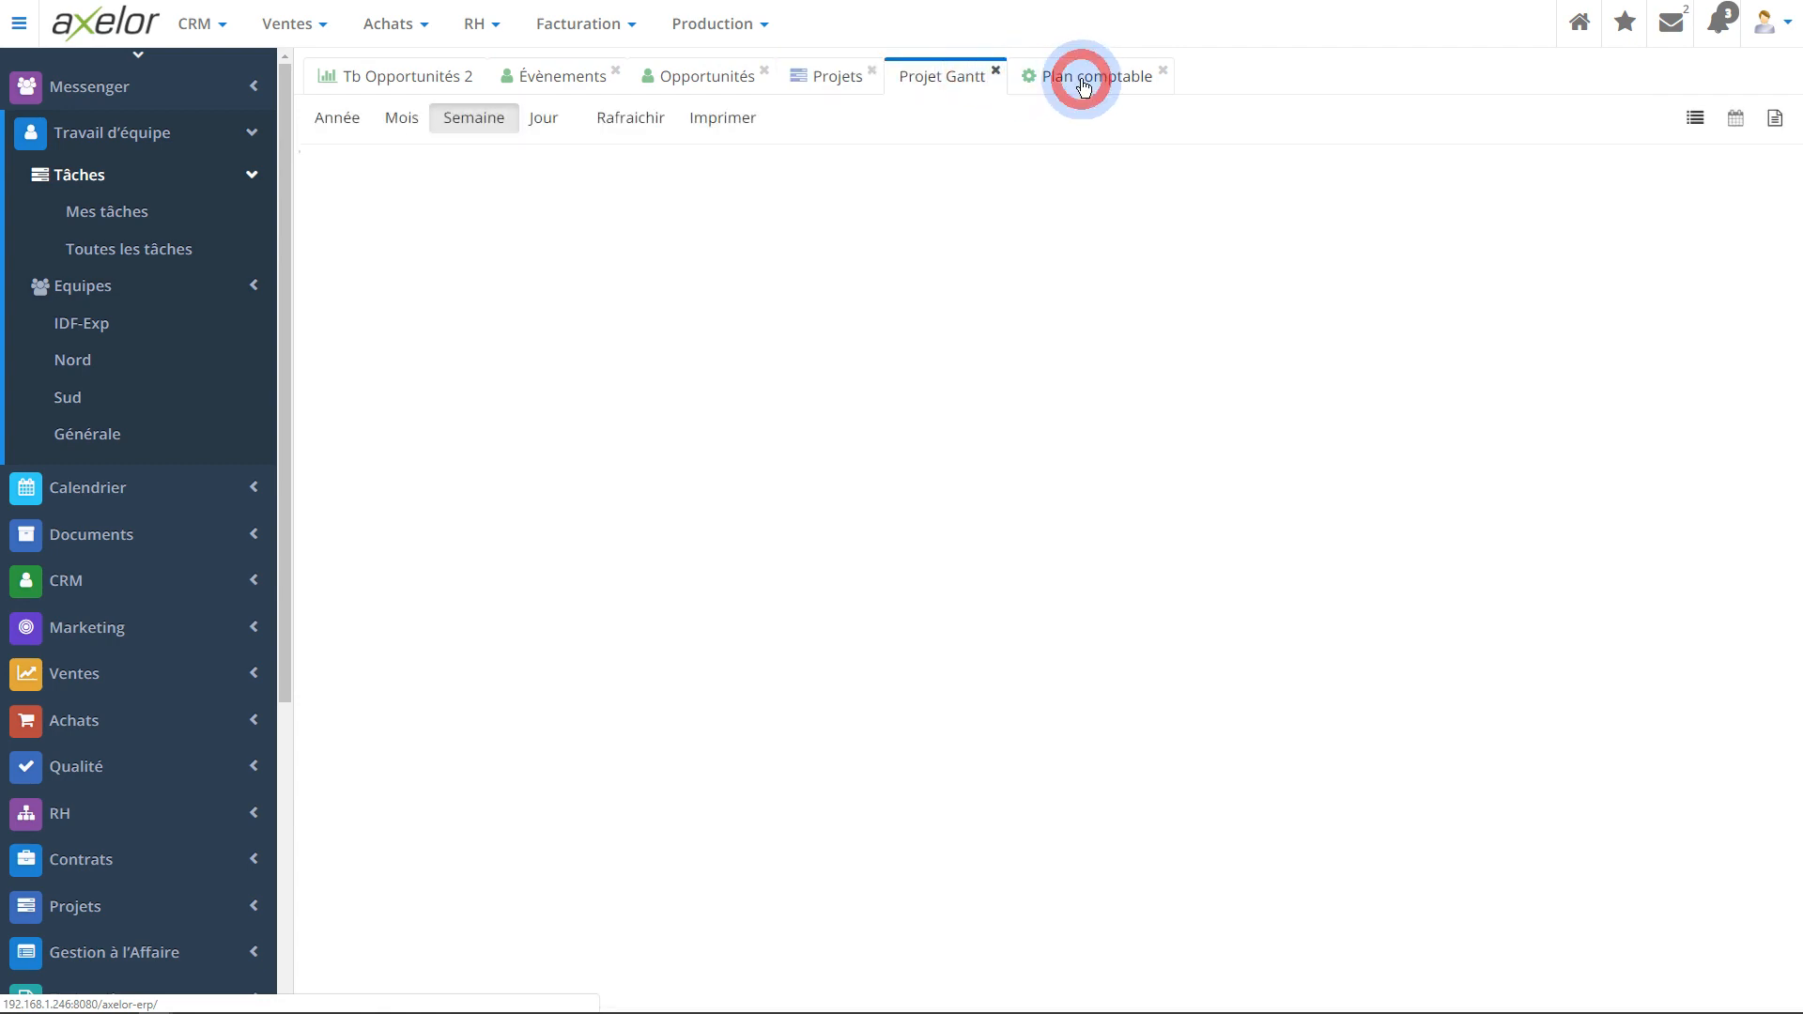
click(368, 87)
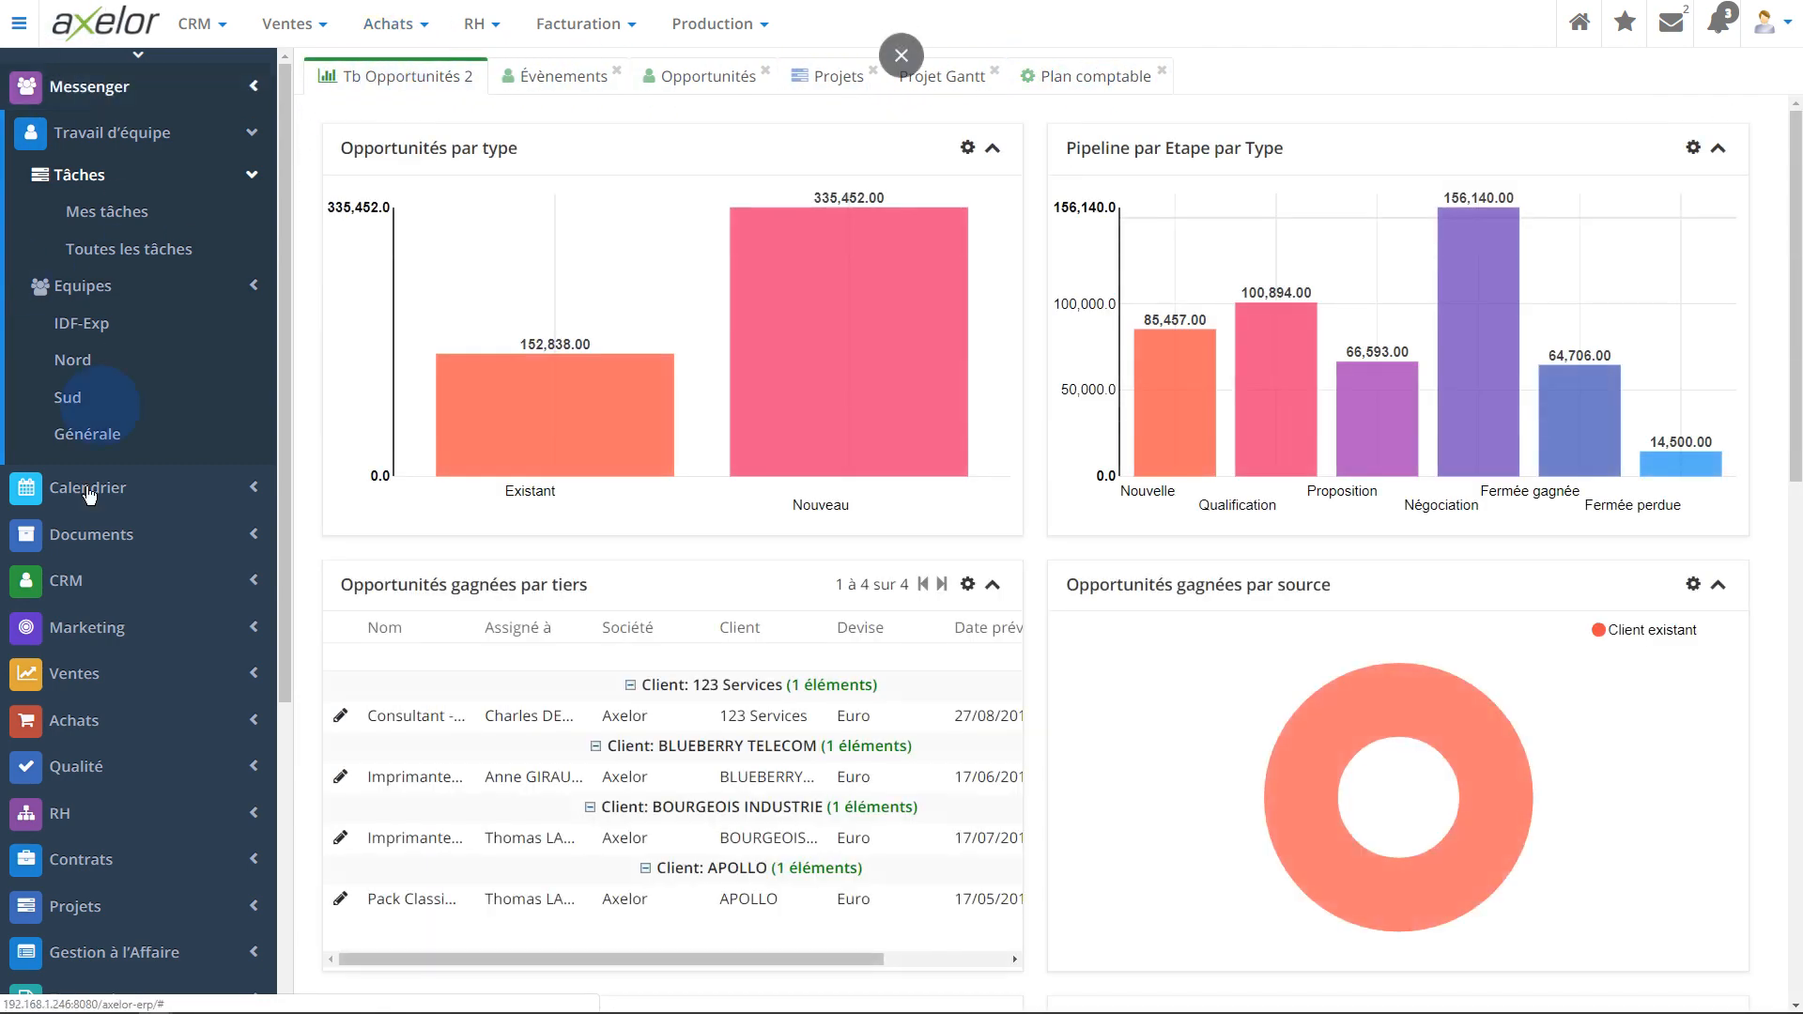
Open the Clients view of the CRM module
click(246, 153)
click(222, 275)
click(106, 313)
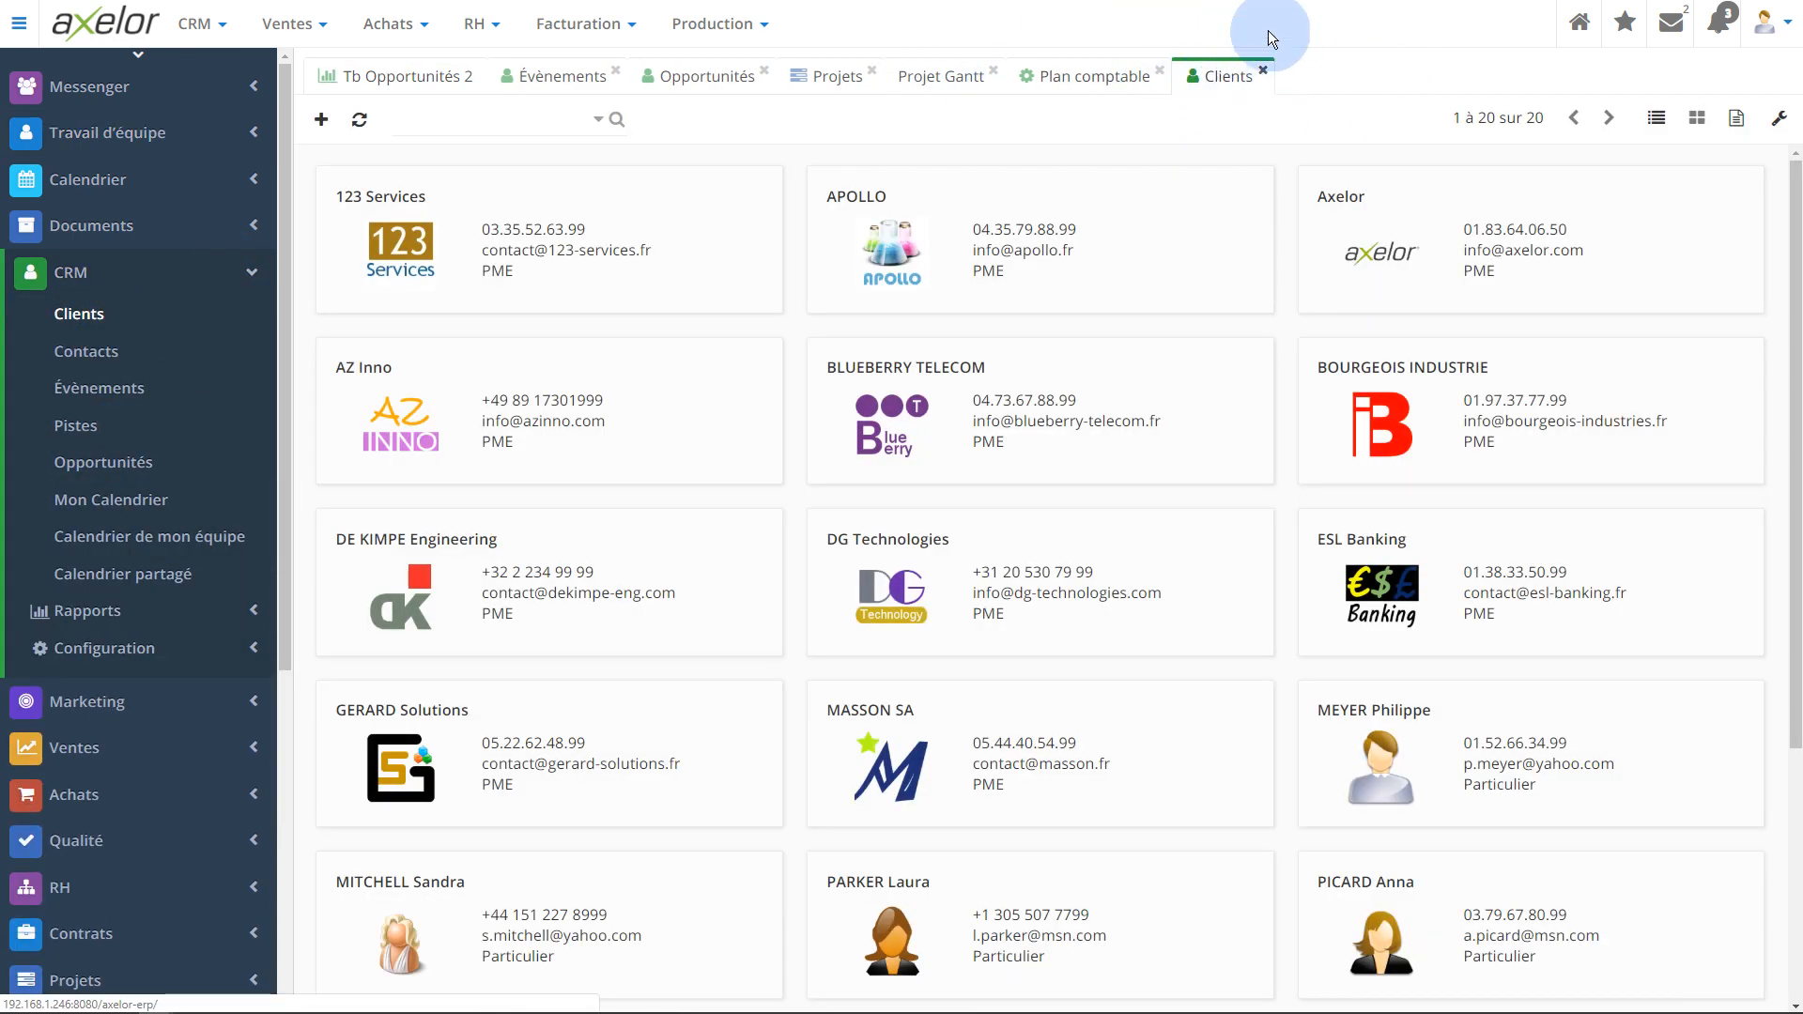
Show the refresh and close options of the Clients view and close it
right_click(1205, 75)
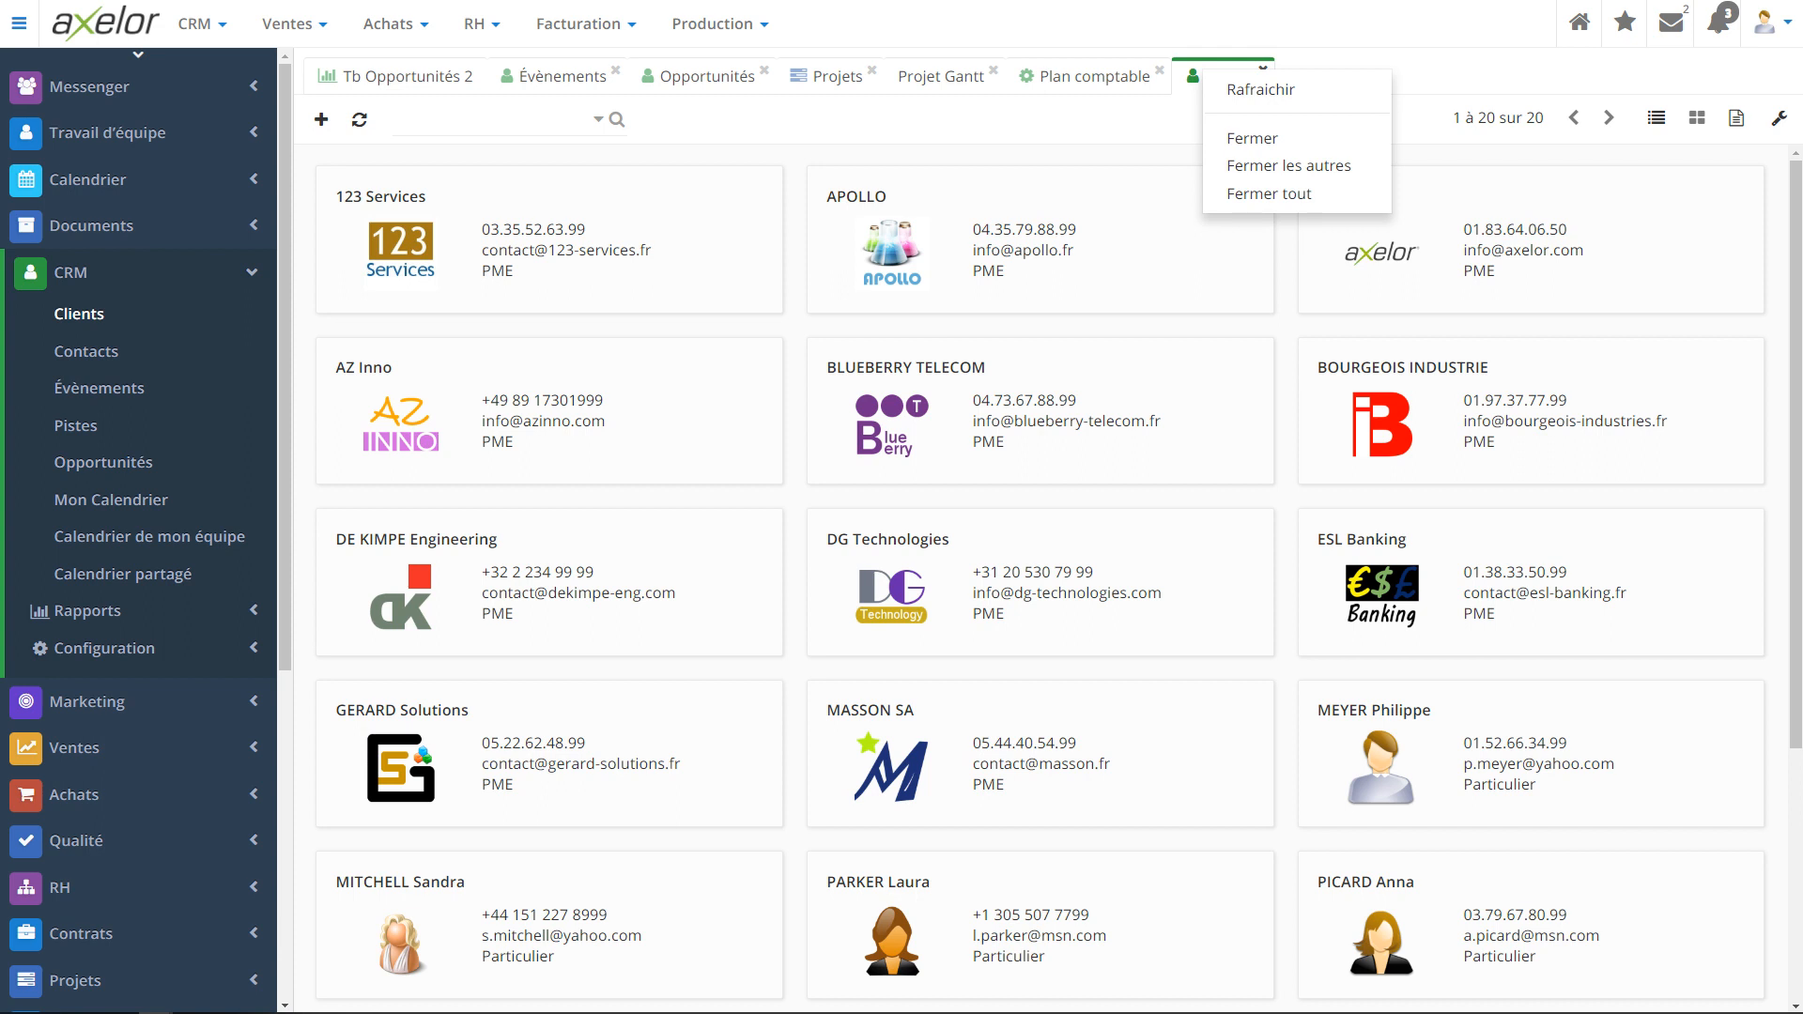
click(1263, 68)
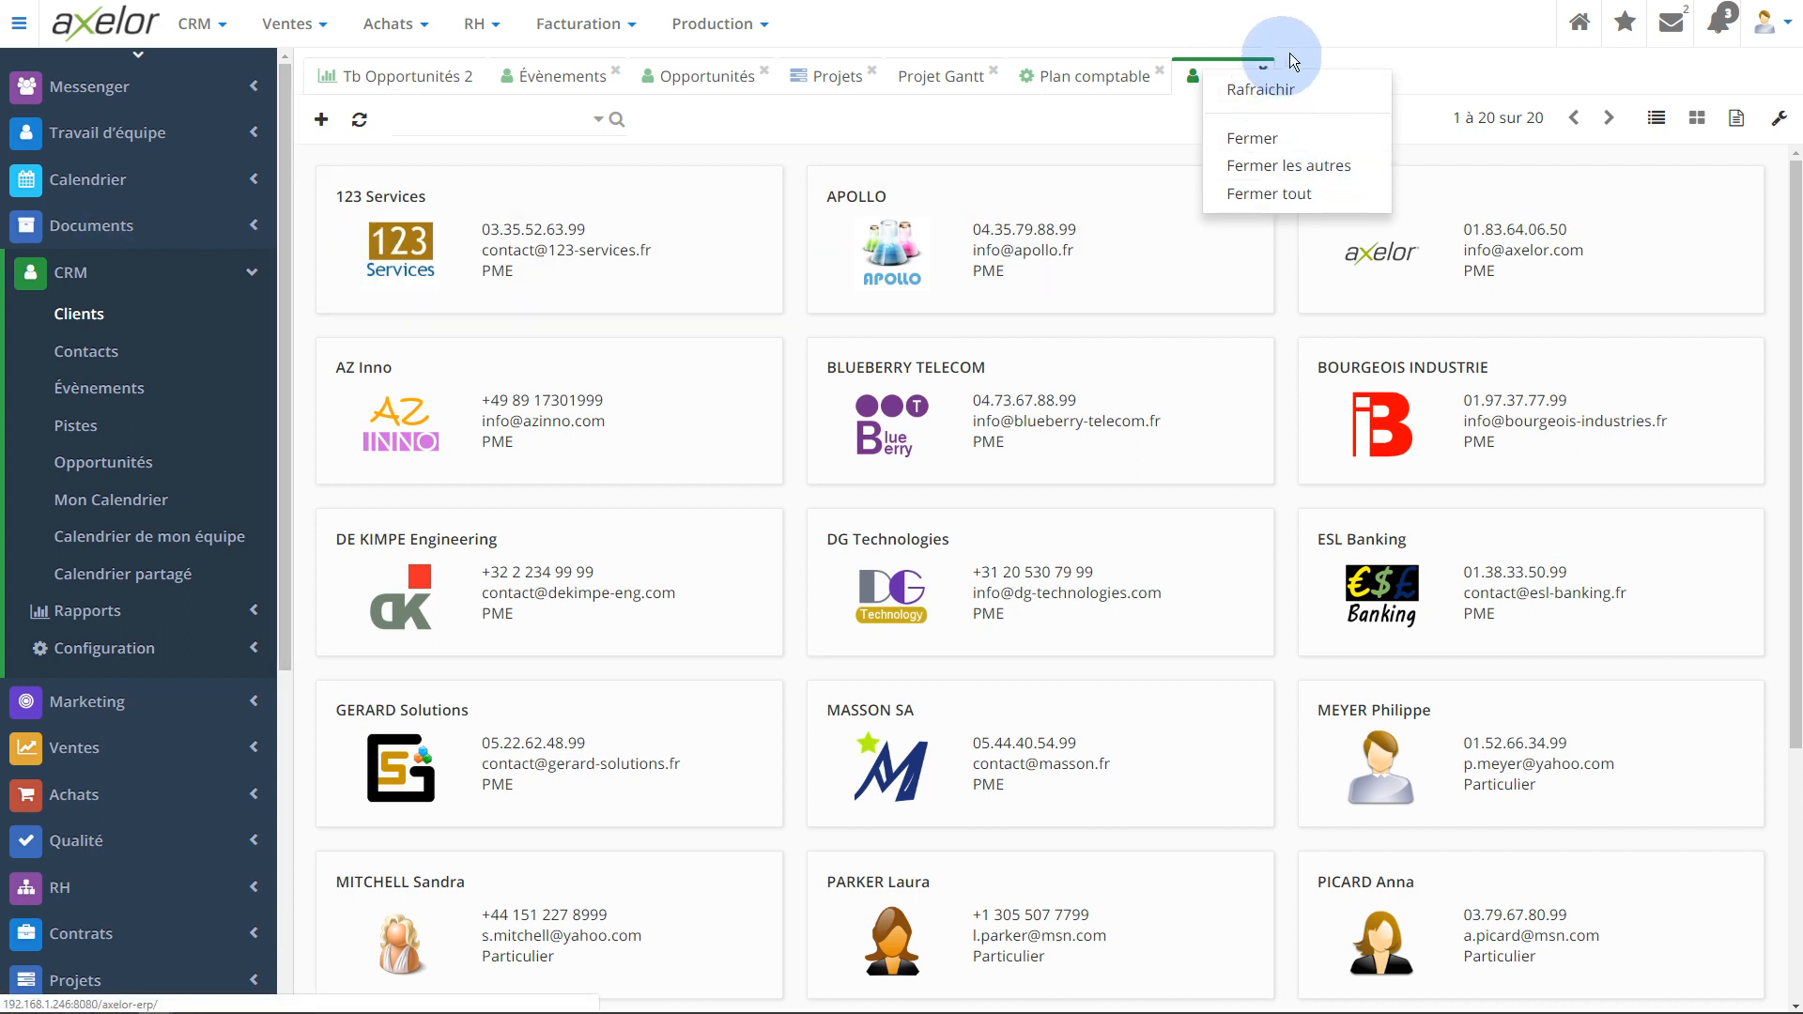
click(1265, 70)
click(319, 164)
Examine the opportunity charts on the Tb Opportunités 2 dashboard
click(393, 83)
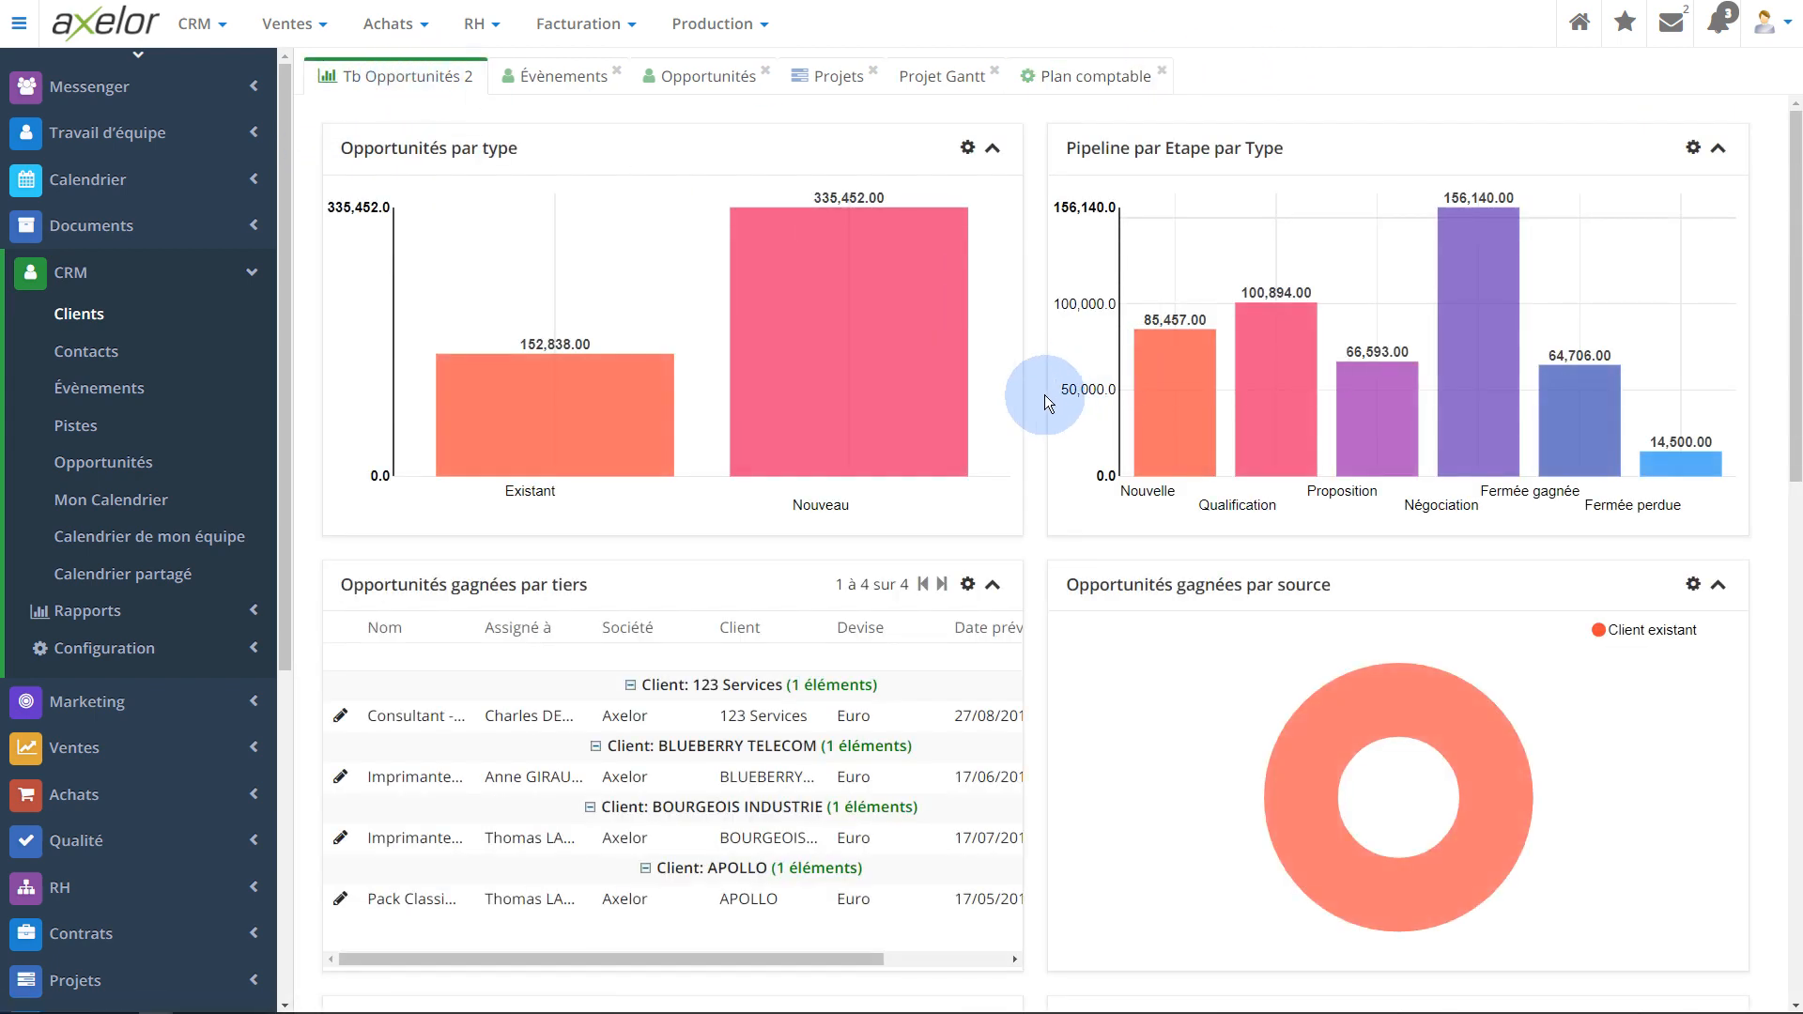
mouse_move(879, 460)
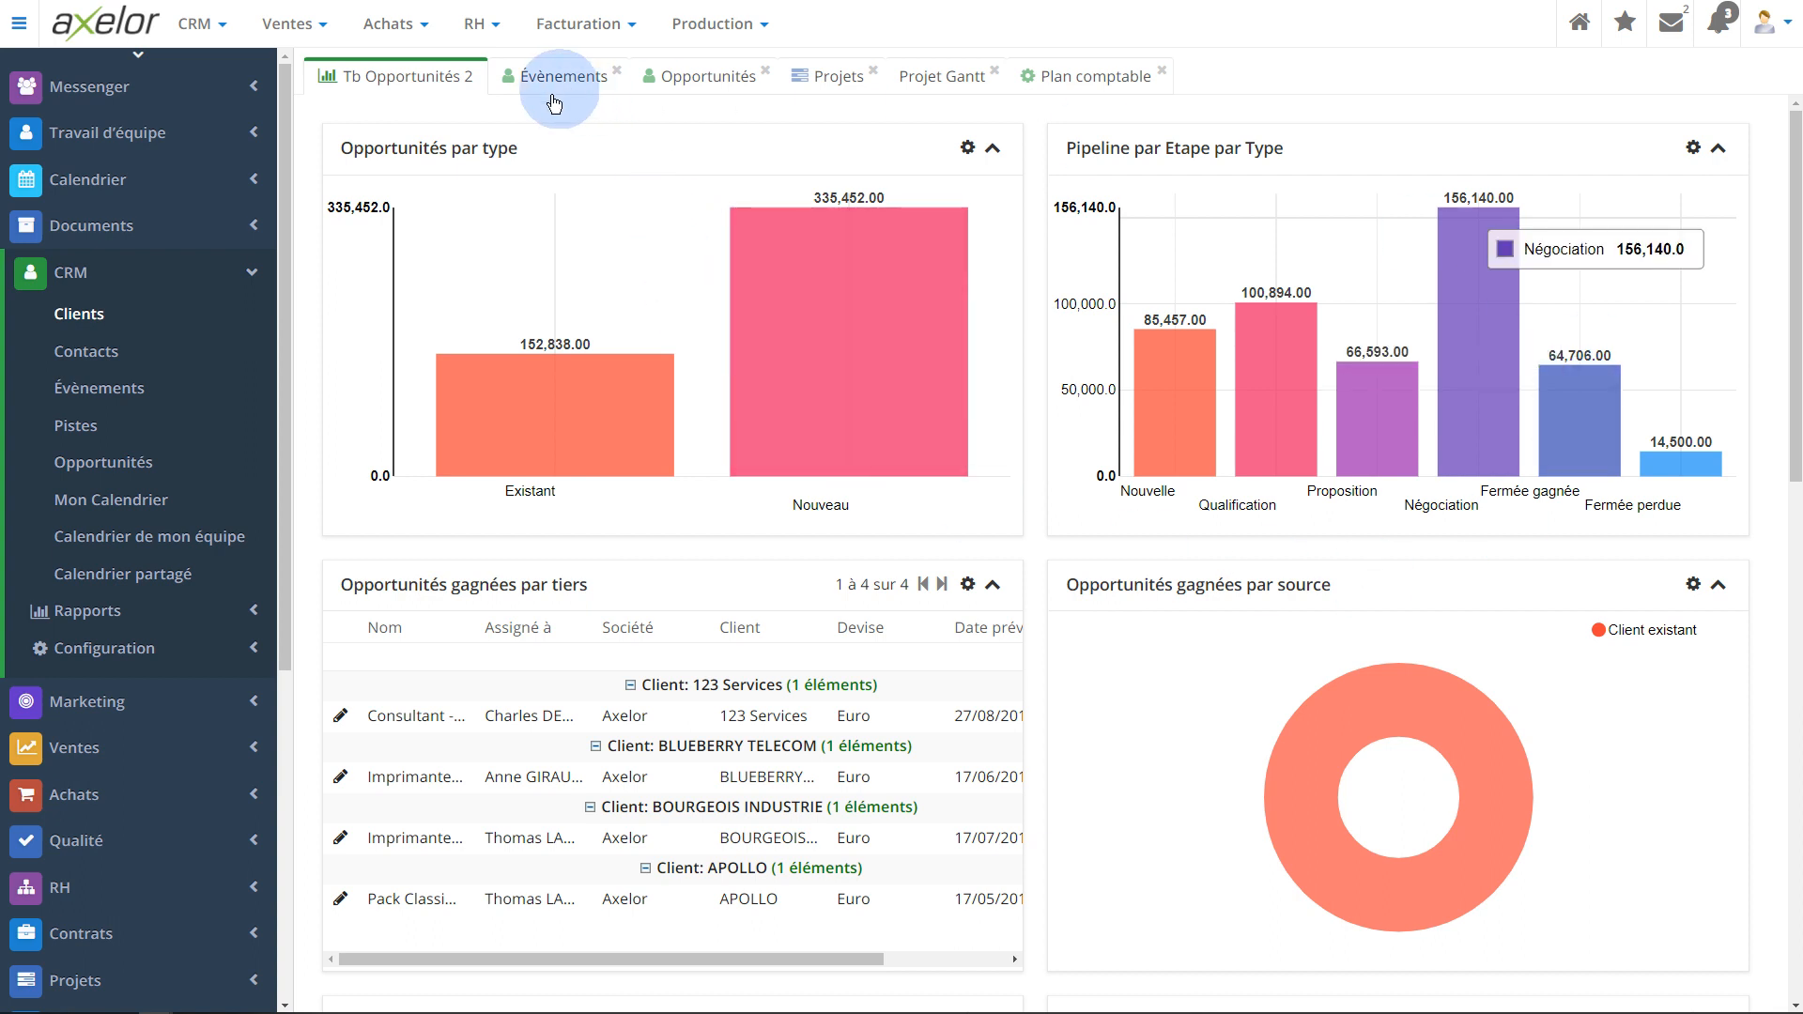
mouse_move(513, 381)
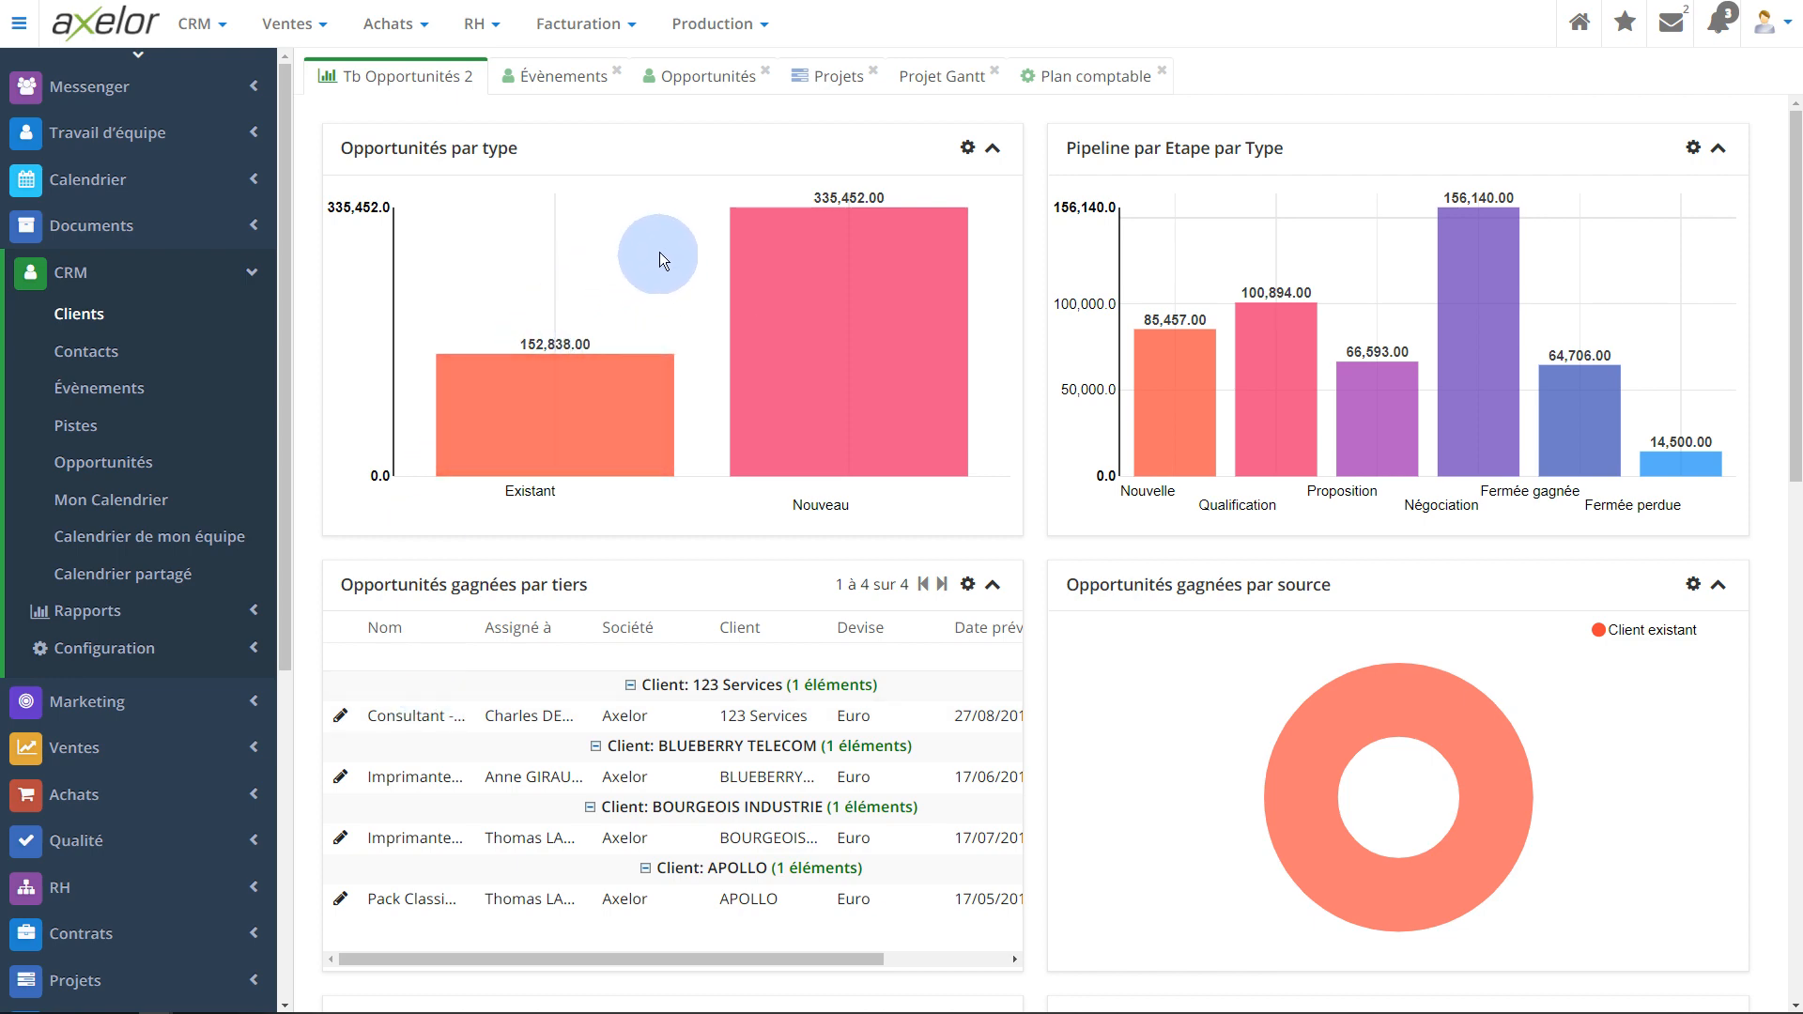
Show the Évènements calendar by week and by day
click(563, 75)
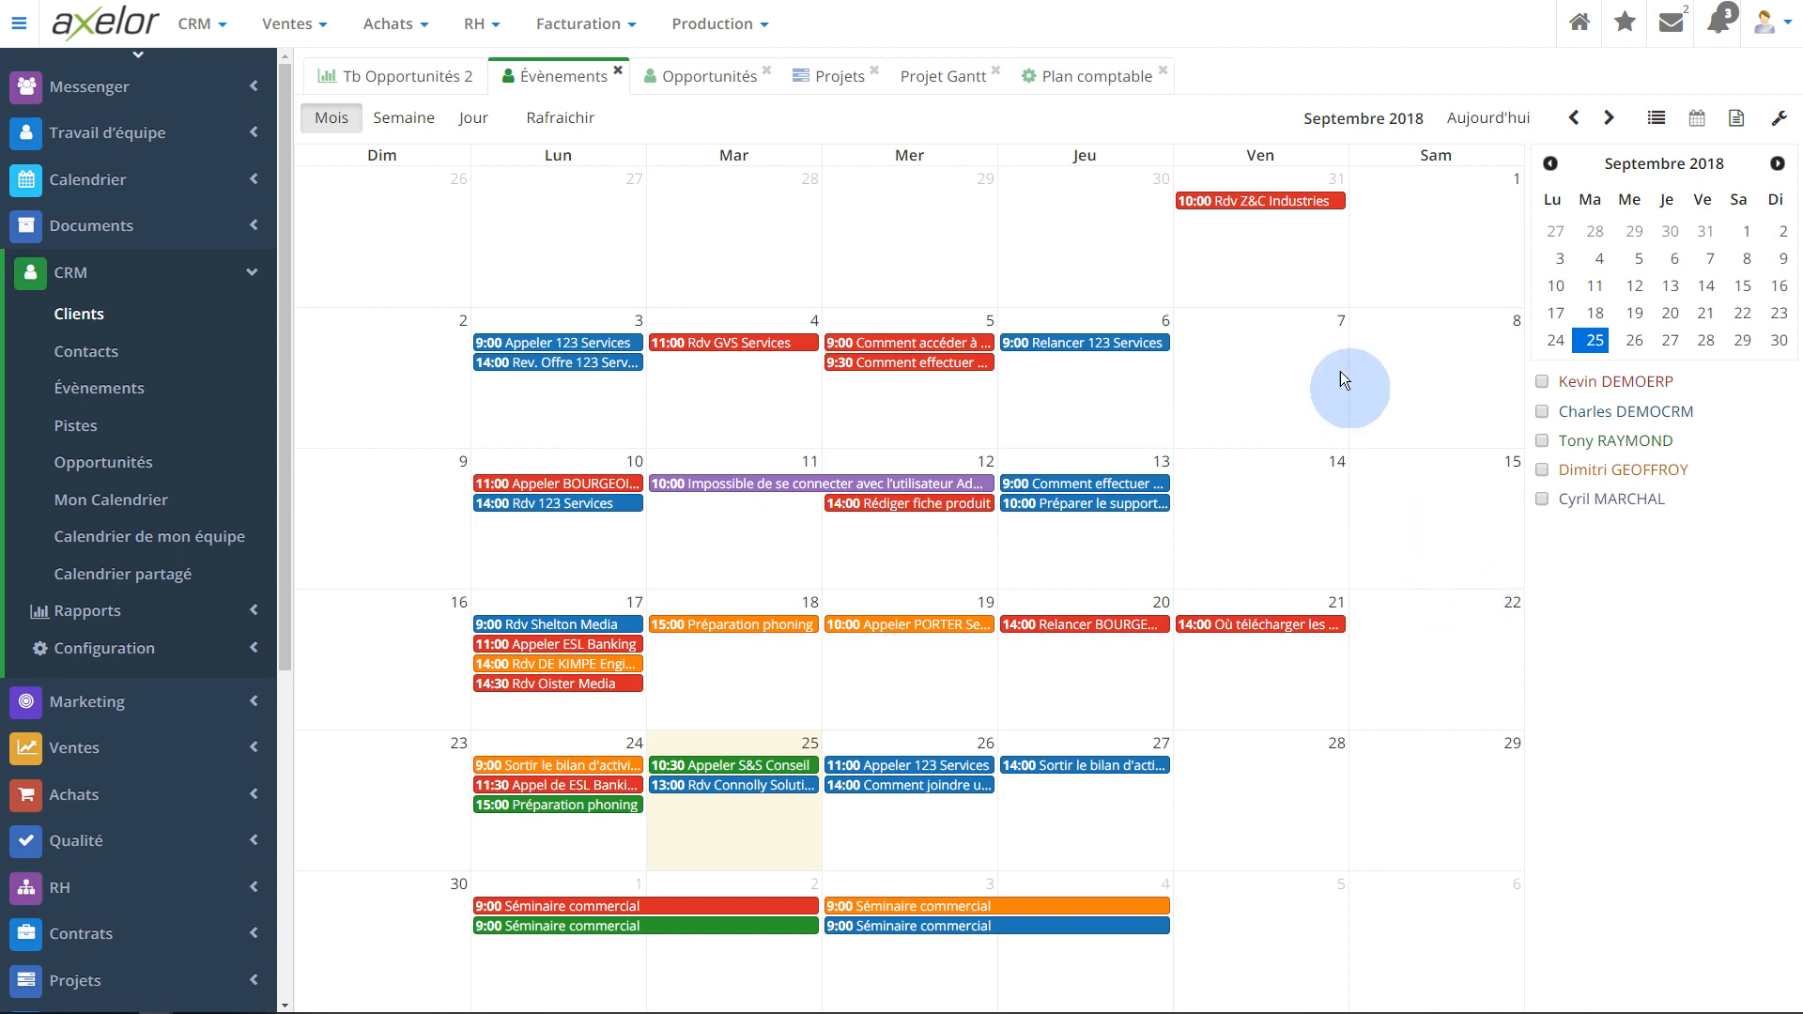
click(393, 127)
click(469, 125)
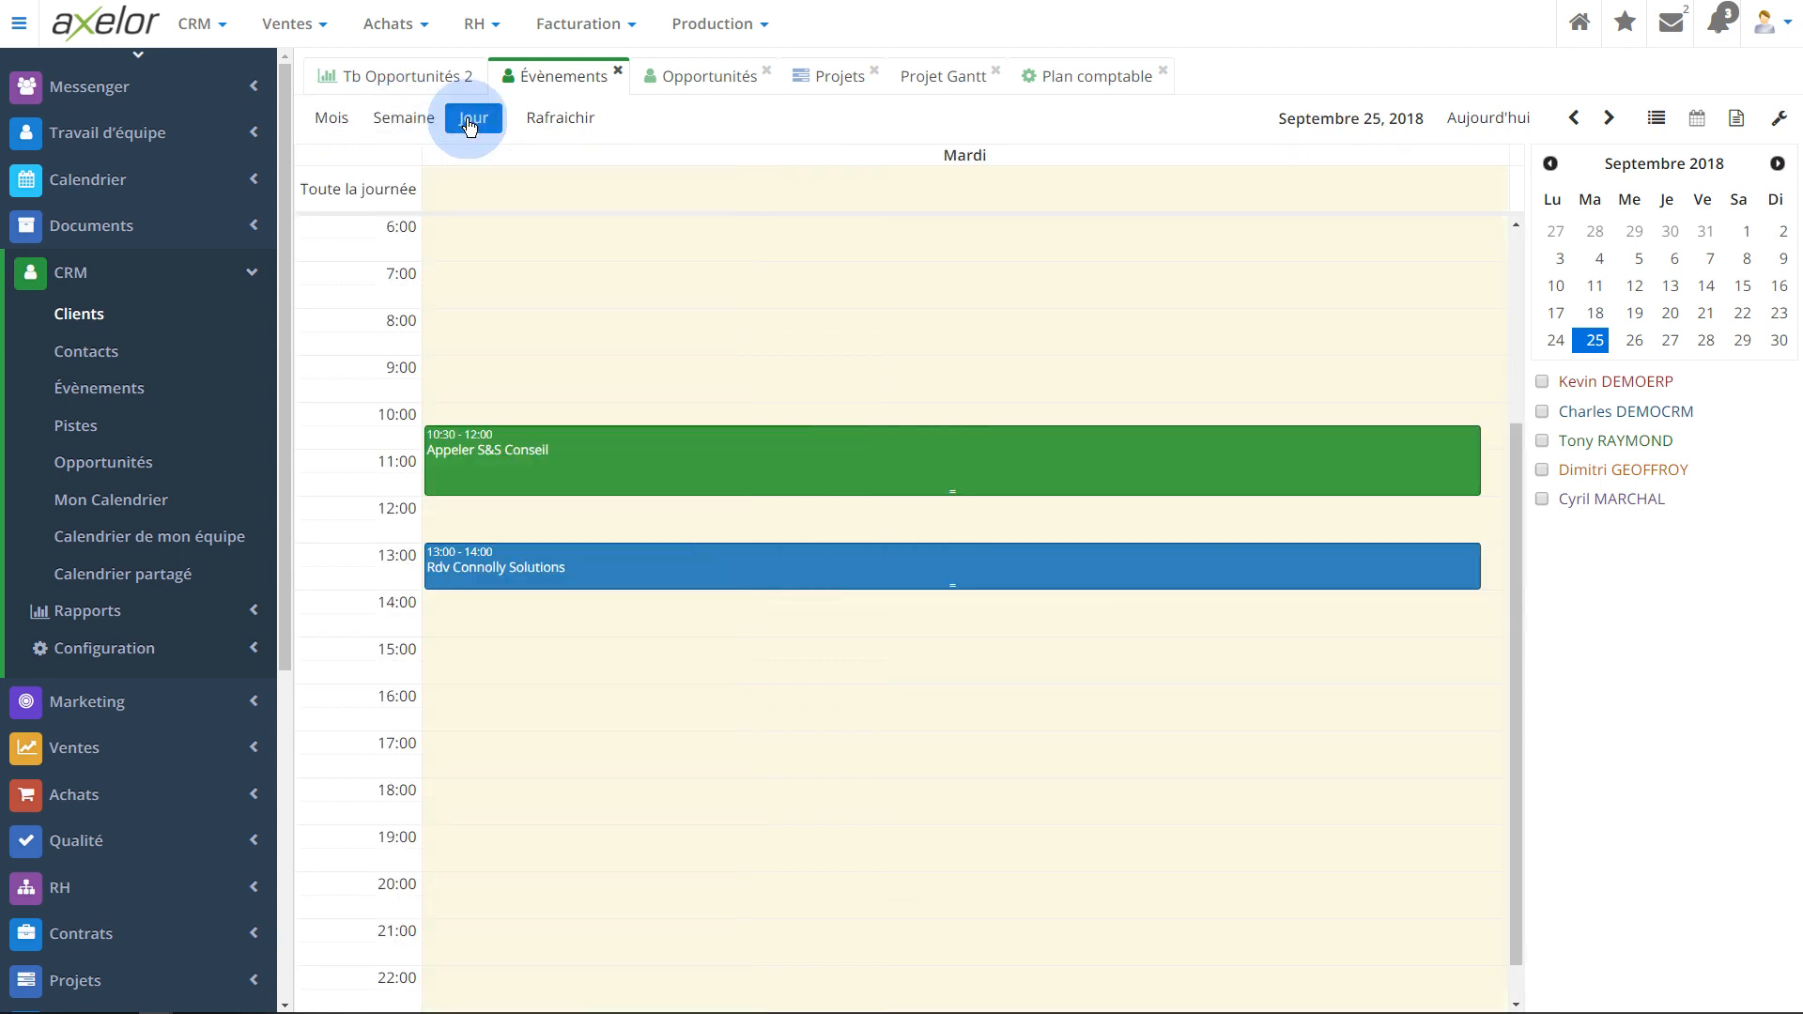
In the Opportunités kanban, move the "Ecran LED HD 24 pouces - 7 U" card from Qualification to Proposition and on to Négociation
click(714, 79)
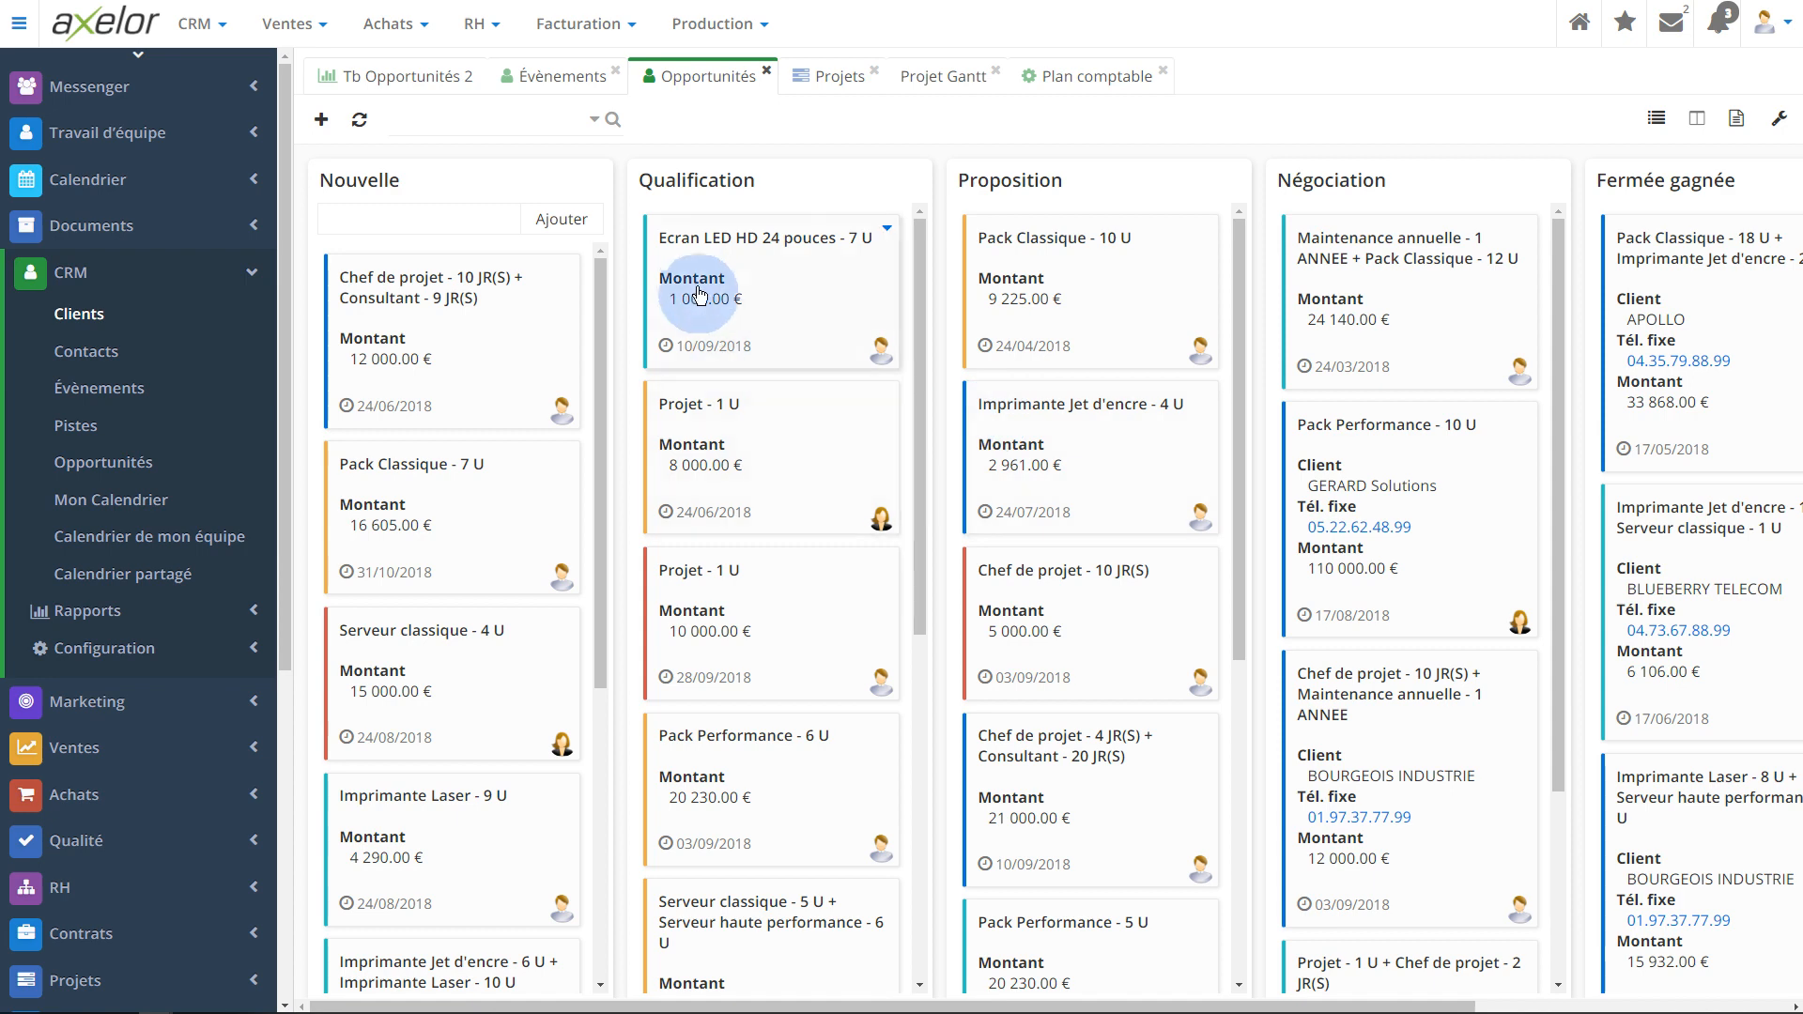
drag(719, 285, 1078, 261)
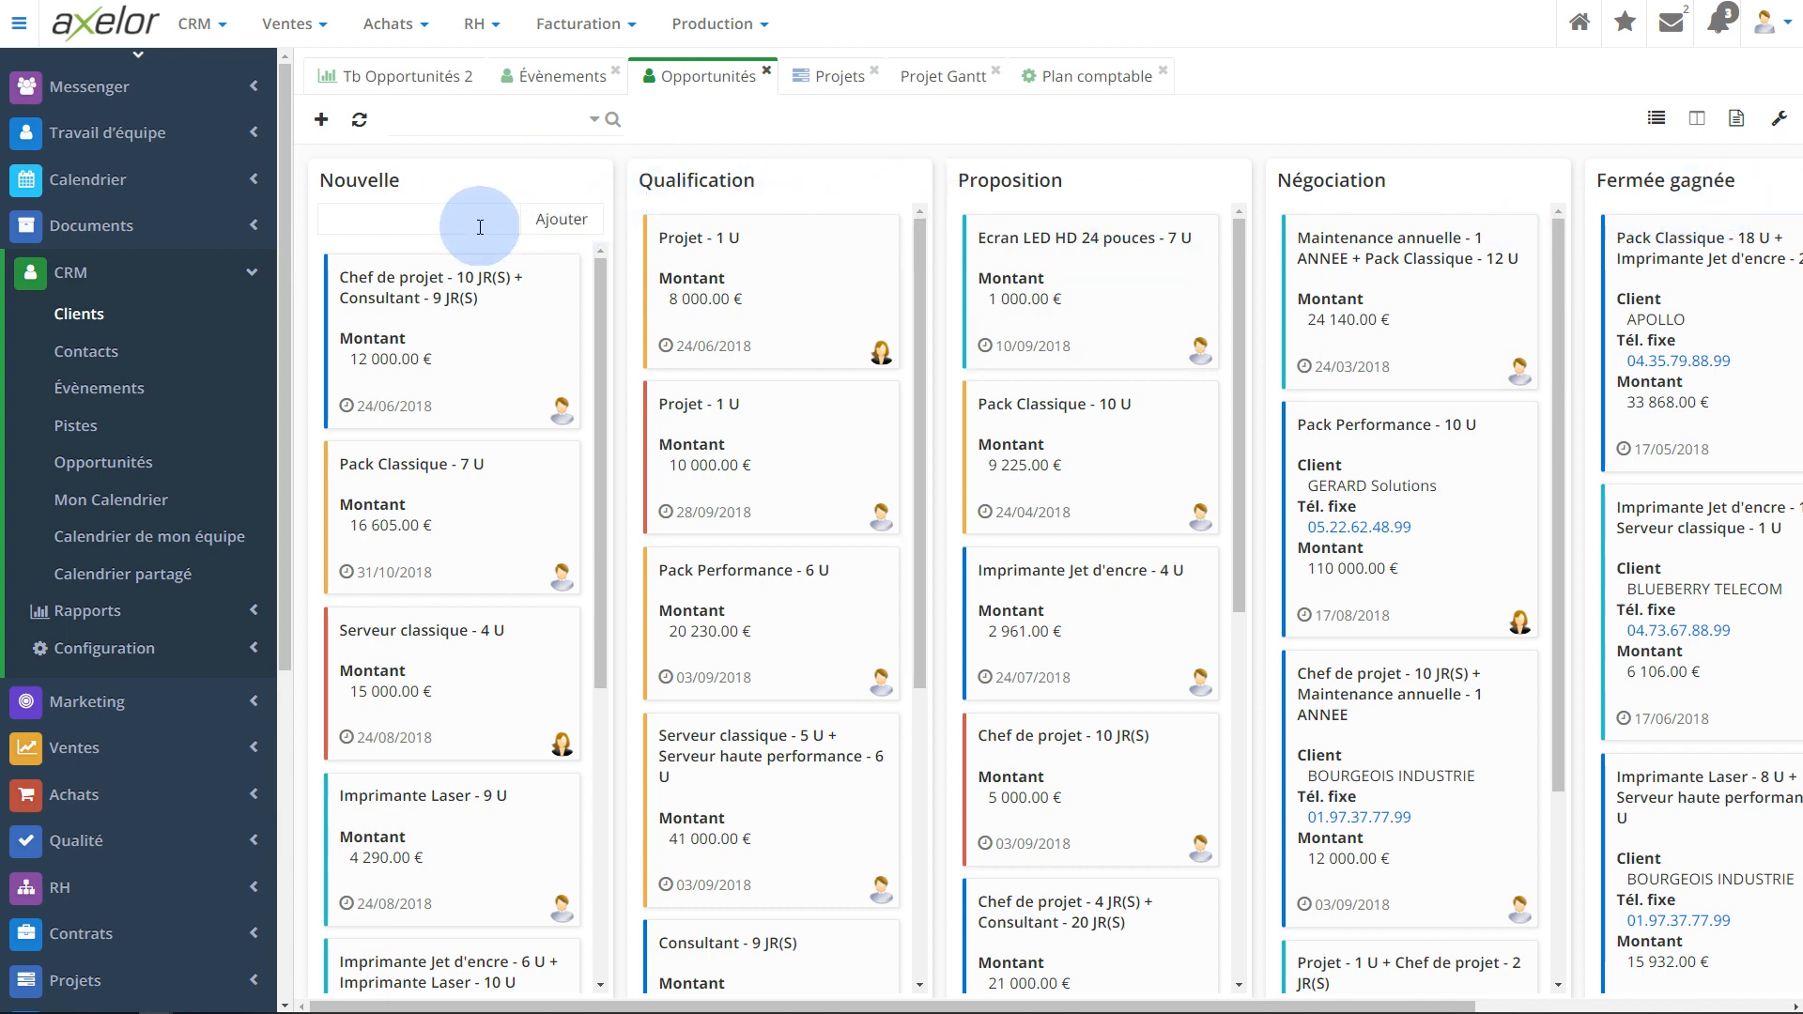
drag(1082, 271, 1389, 291)
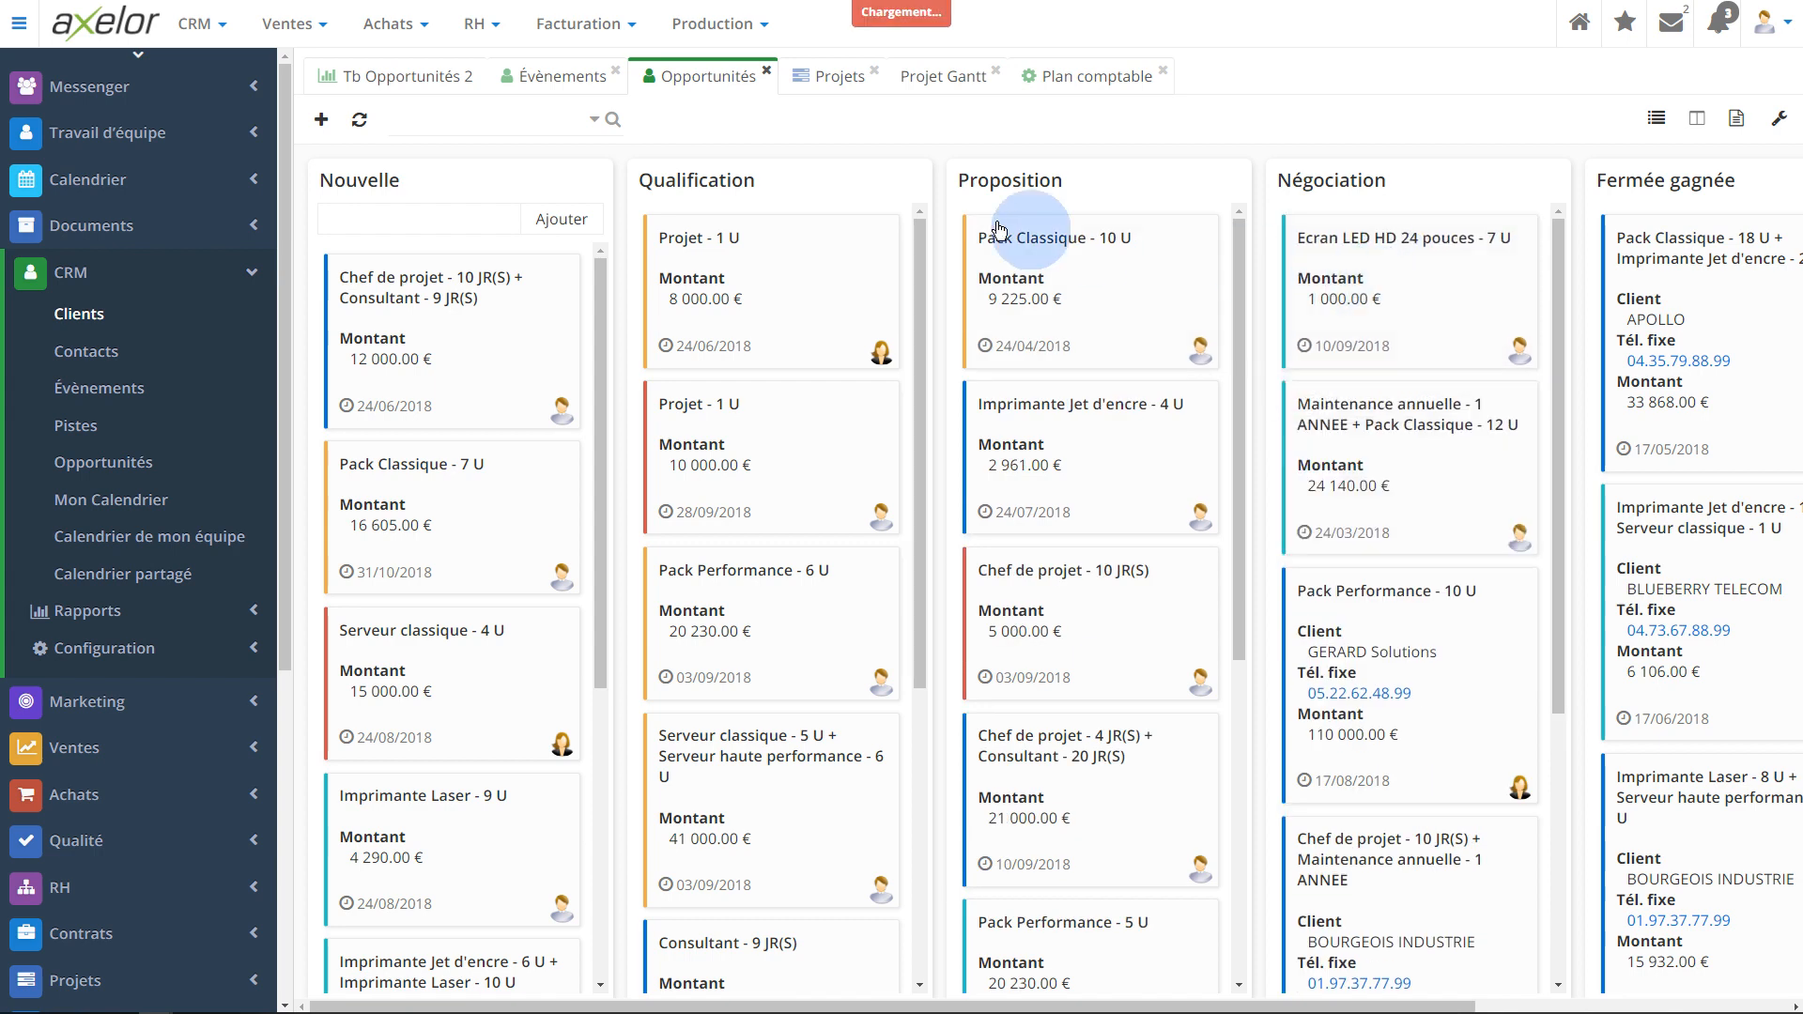
Show the Projet Gantt chart by week
click(836, 83)
right_click(850, 82)
click(949, 42)
click(939, 77)
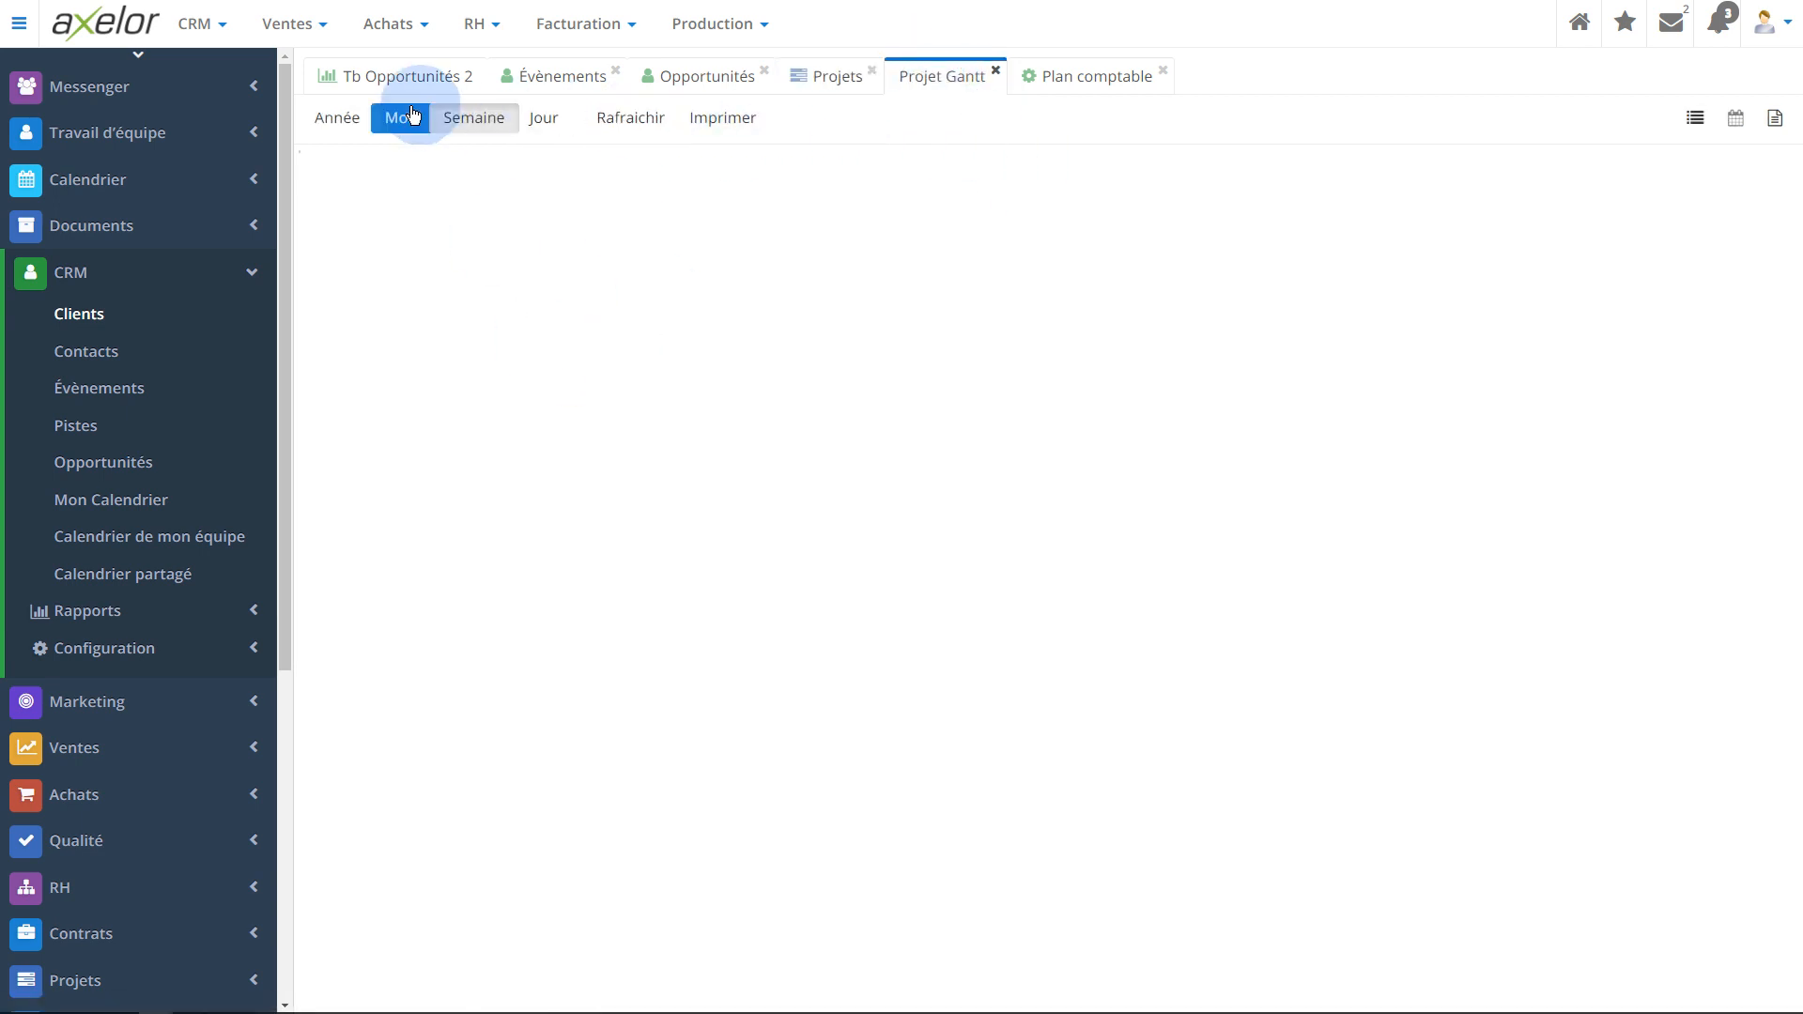
click(460, 119)
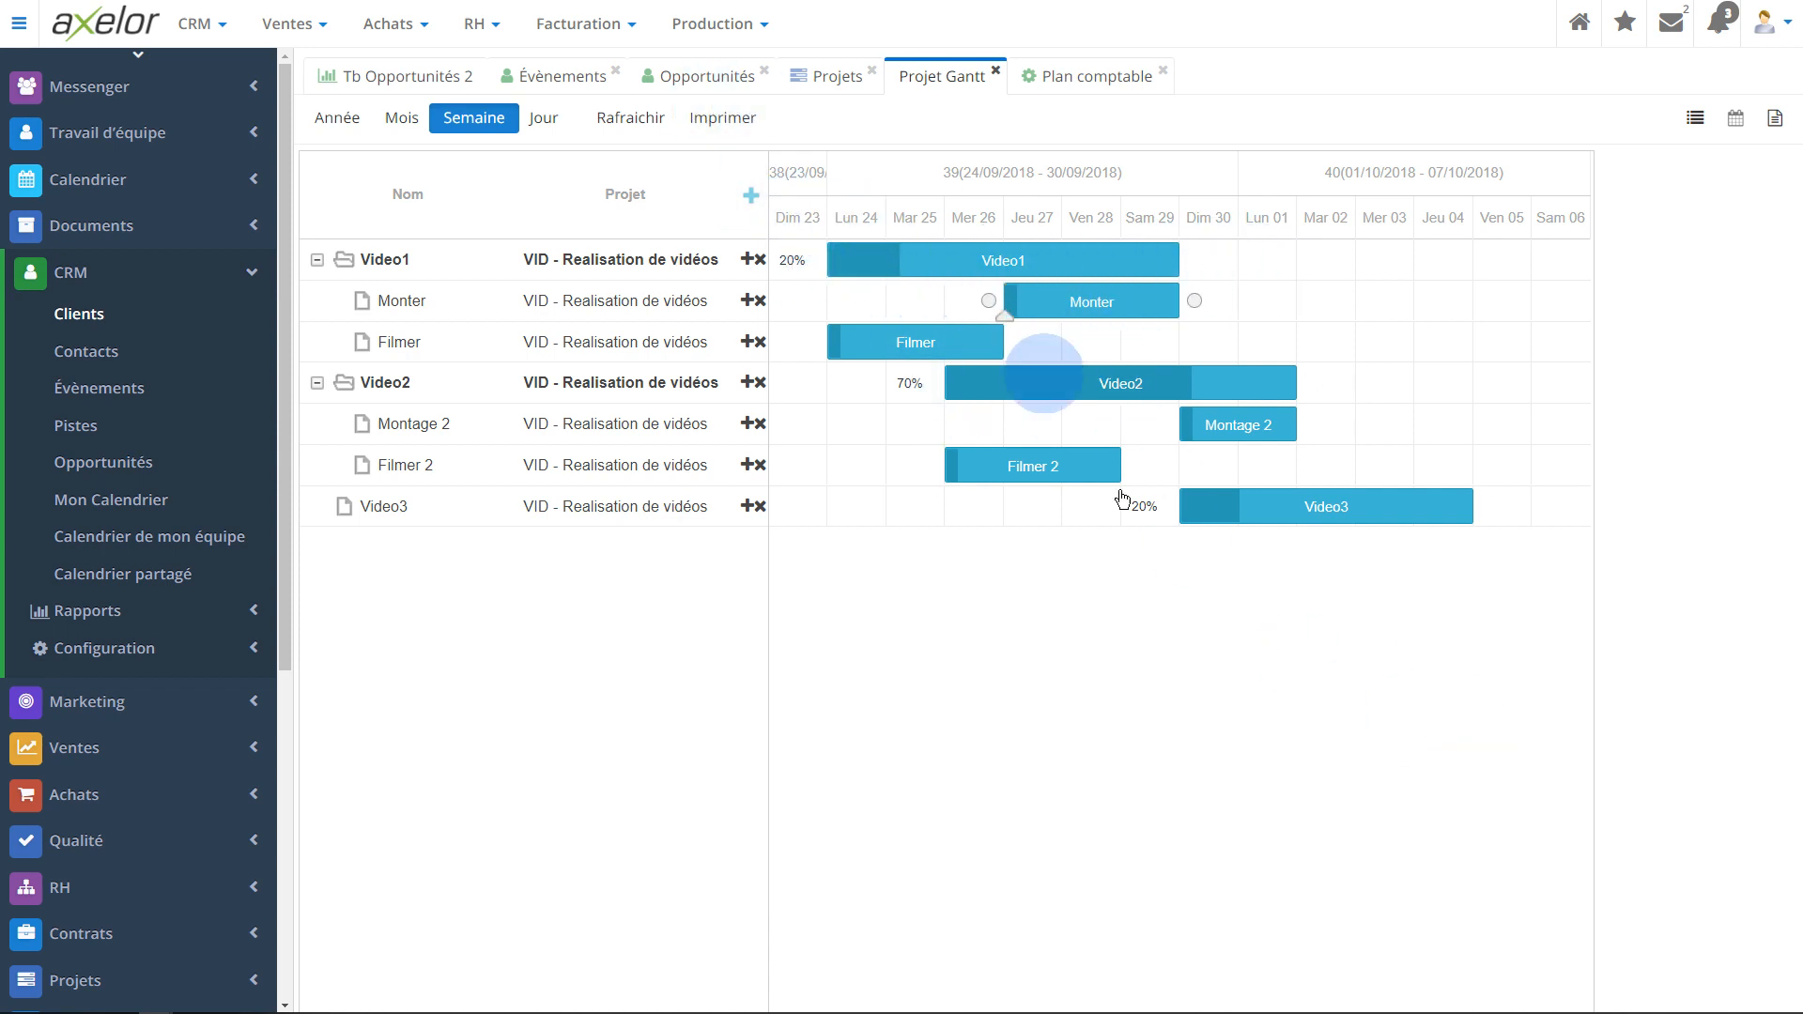
In the Plan comptable tree, expand Comptes de charges and its Achats (sauf 603) branch under Comptes de gestion
click(1068, 74)
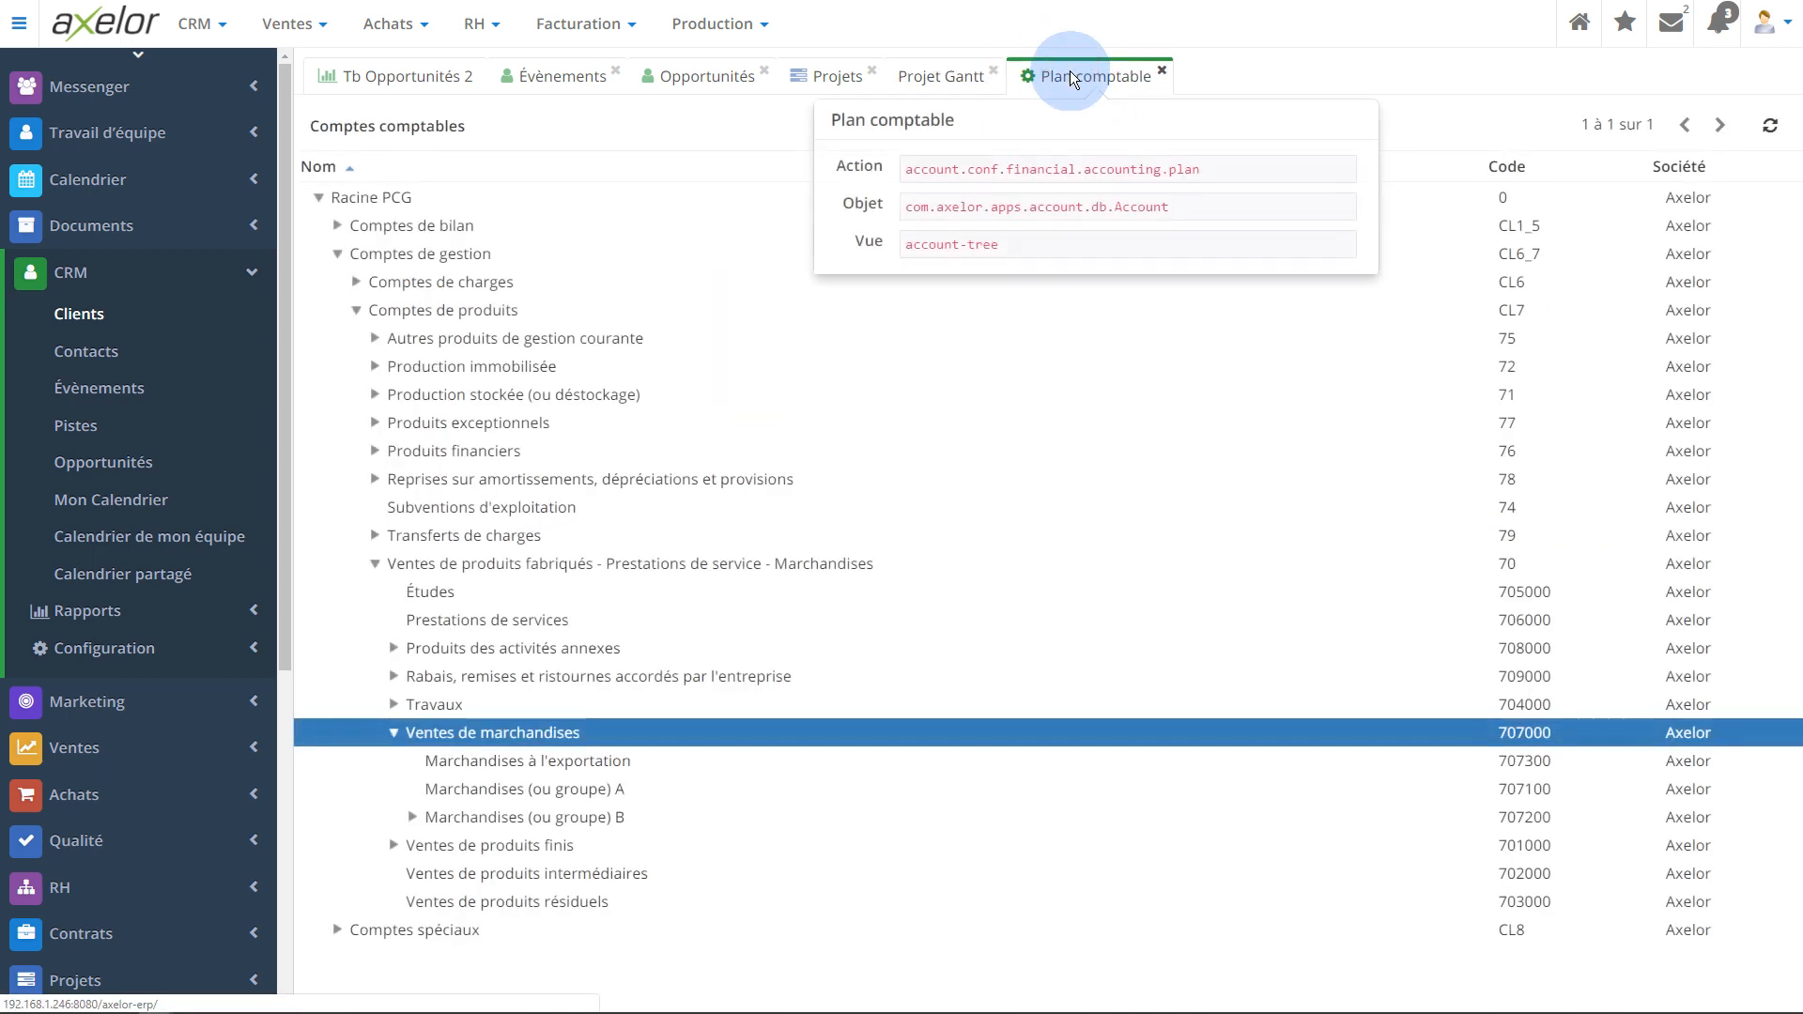
click(340, 254)
click(338, 253)
click(338, 253)
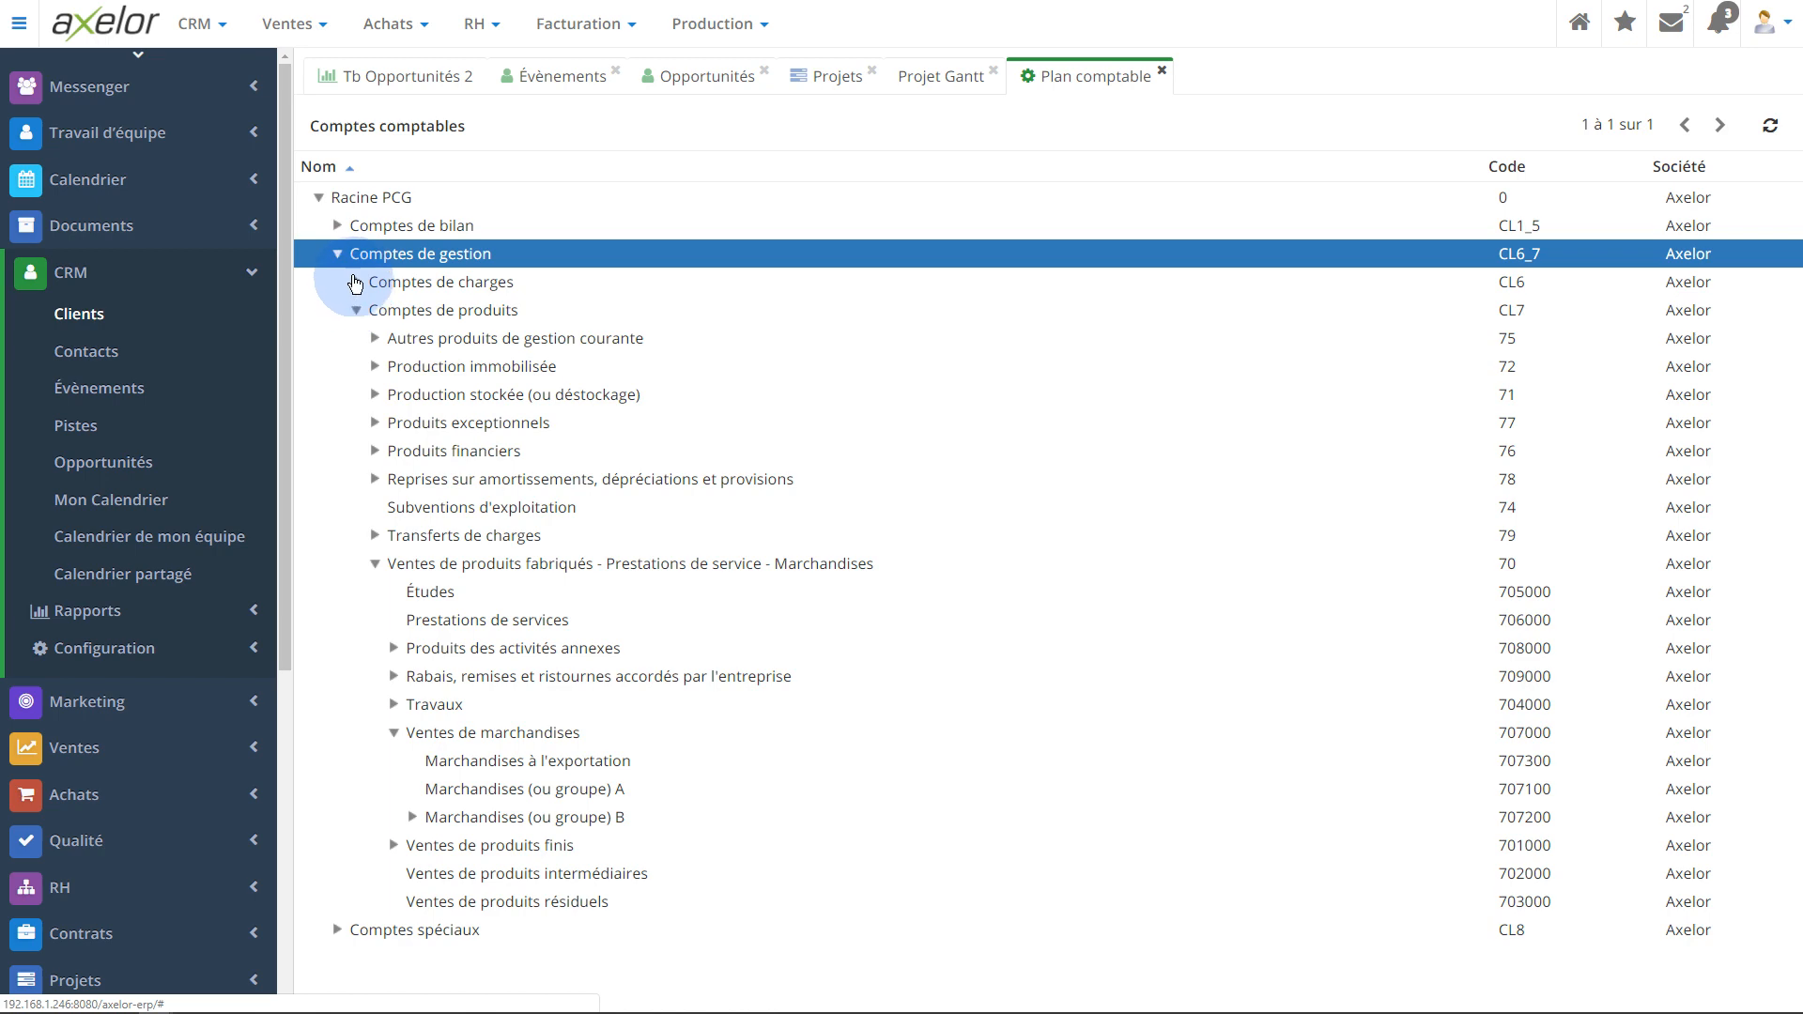
click(355, 281)
click(376, 311)
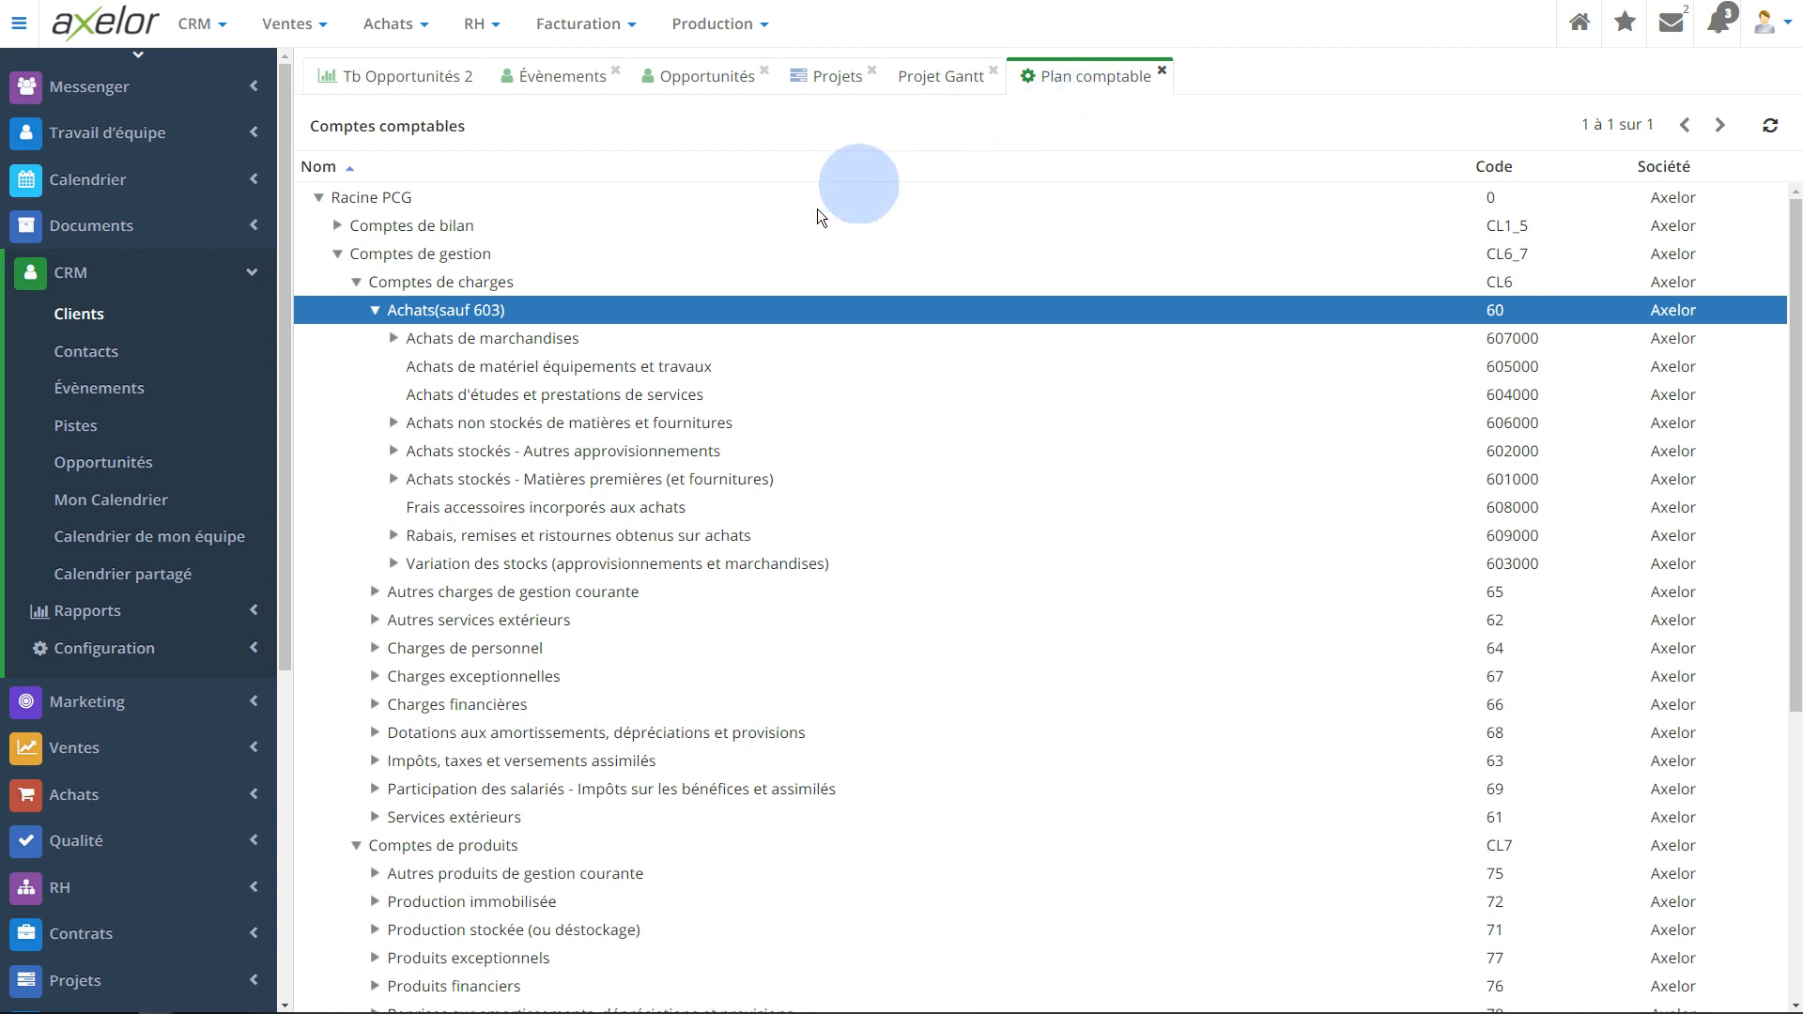
Open the Clients view of the Ventes module and display it as a list
click(827, 75)
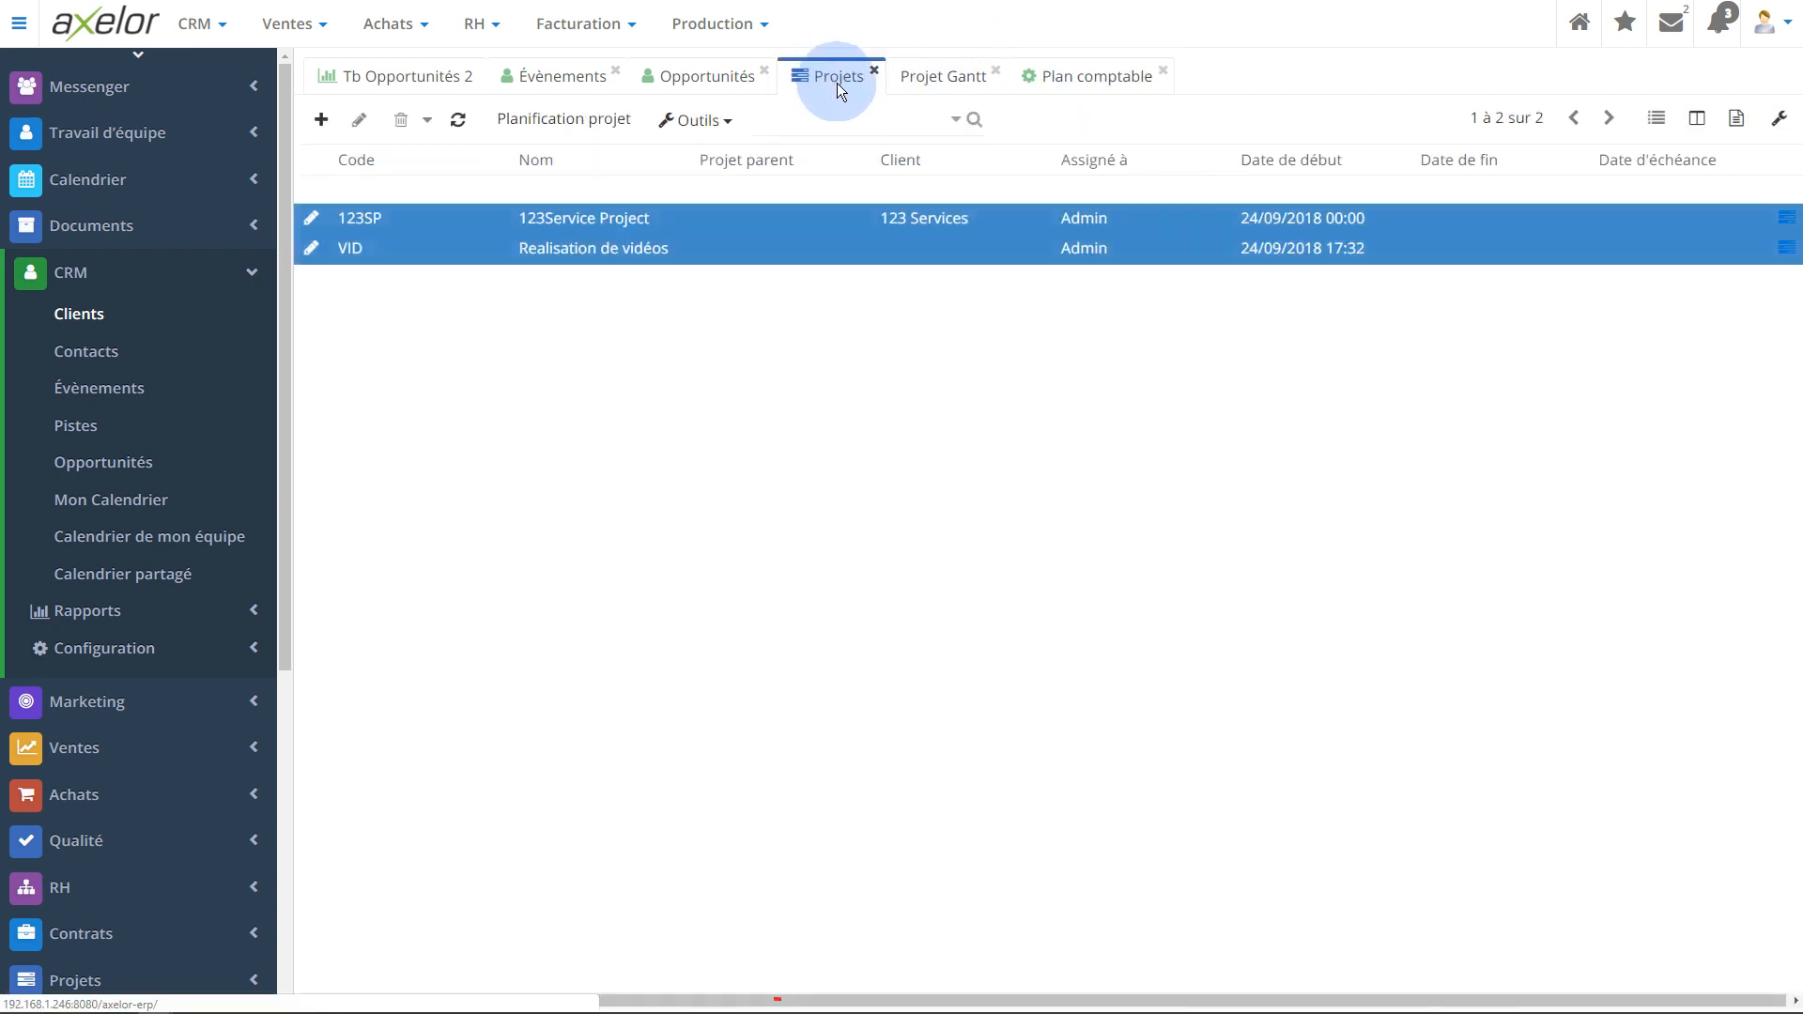
click(162, 749)
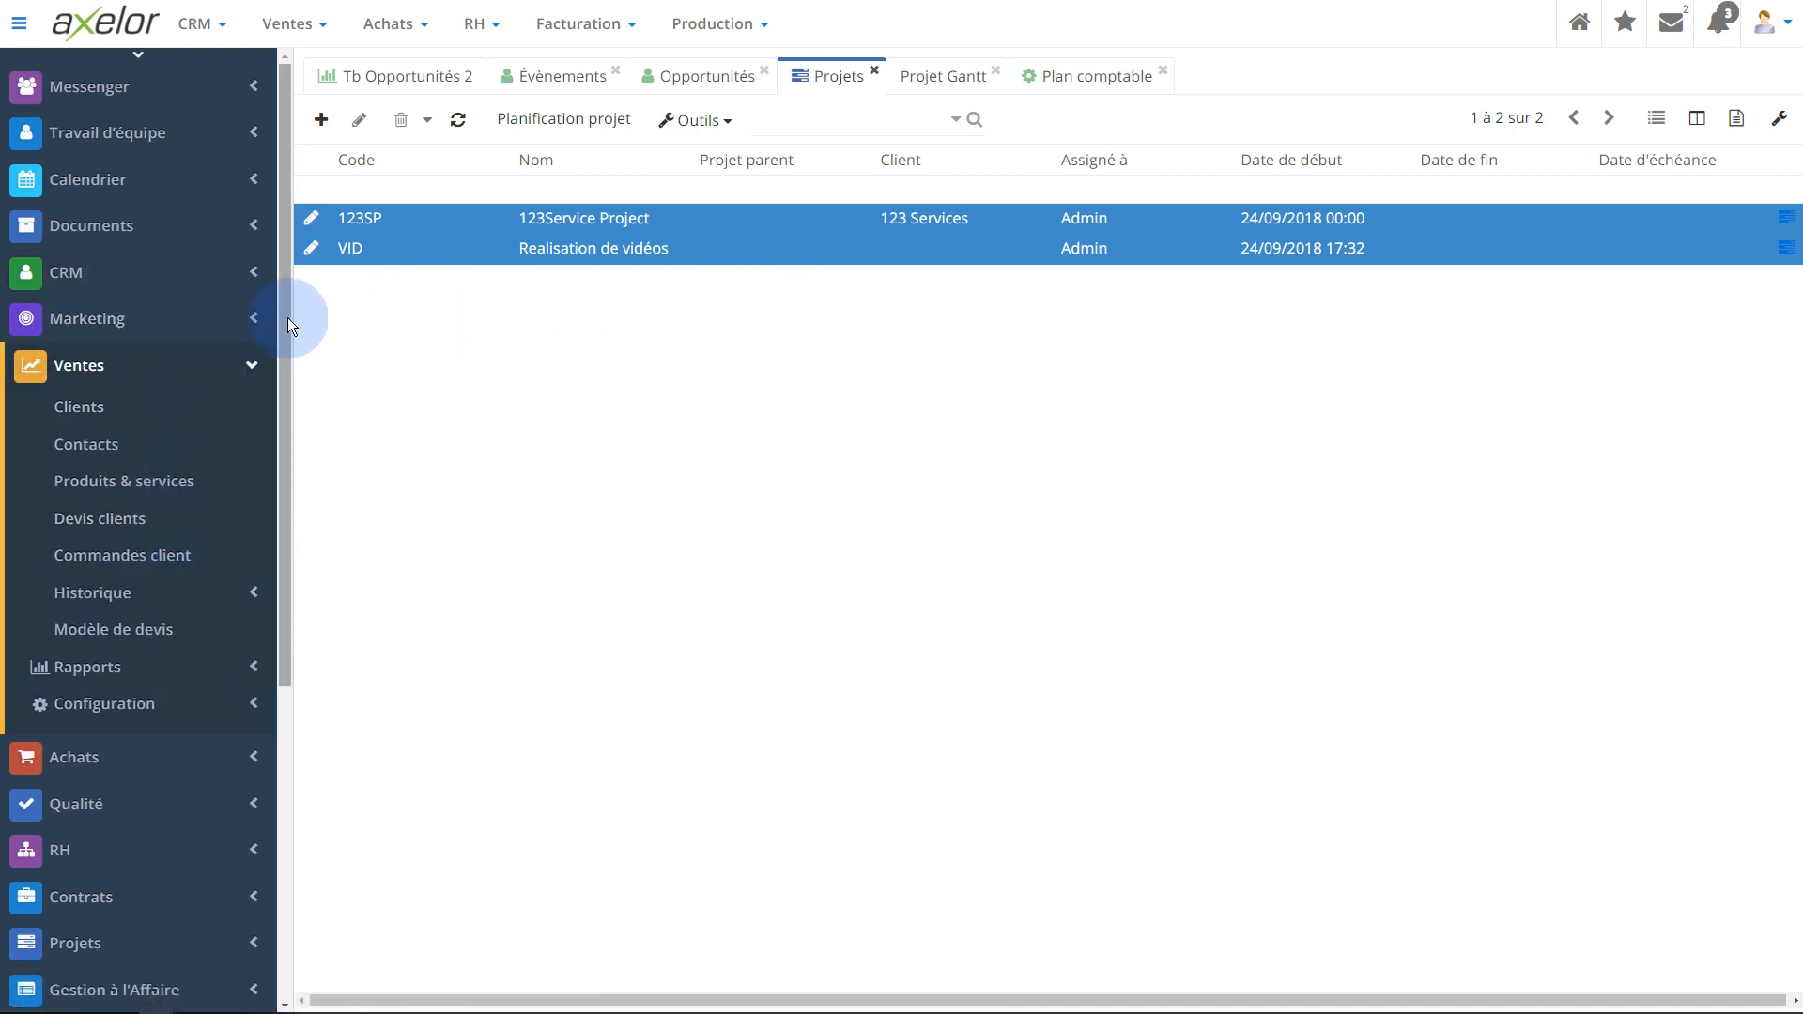
click(98, 412)
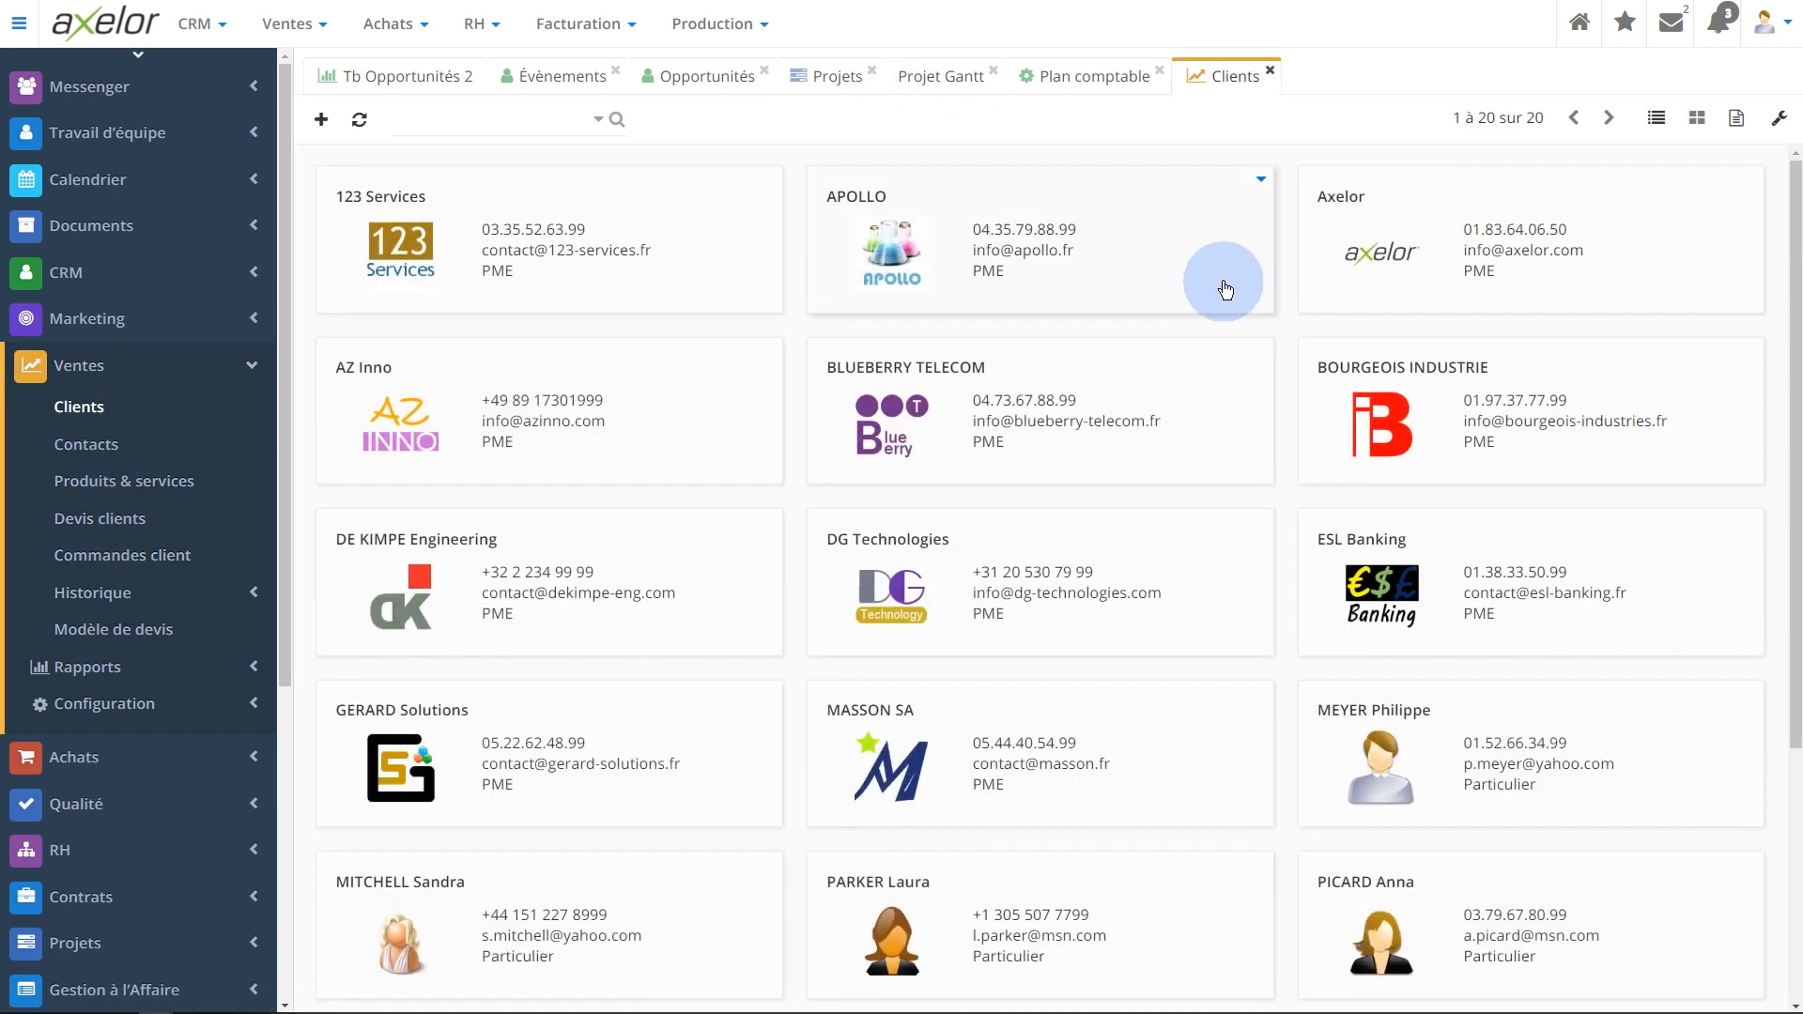
click(1661, 127)
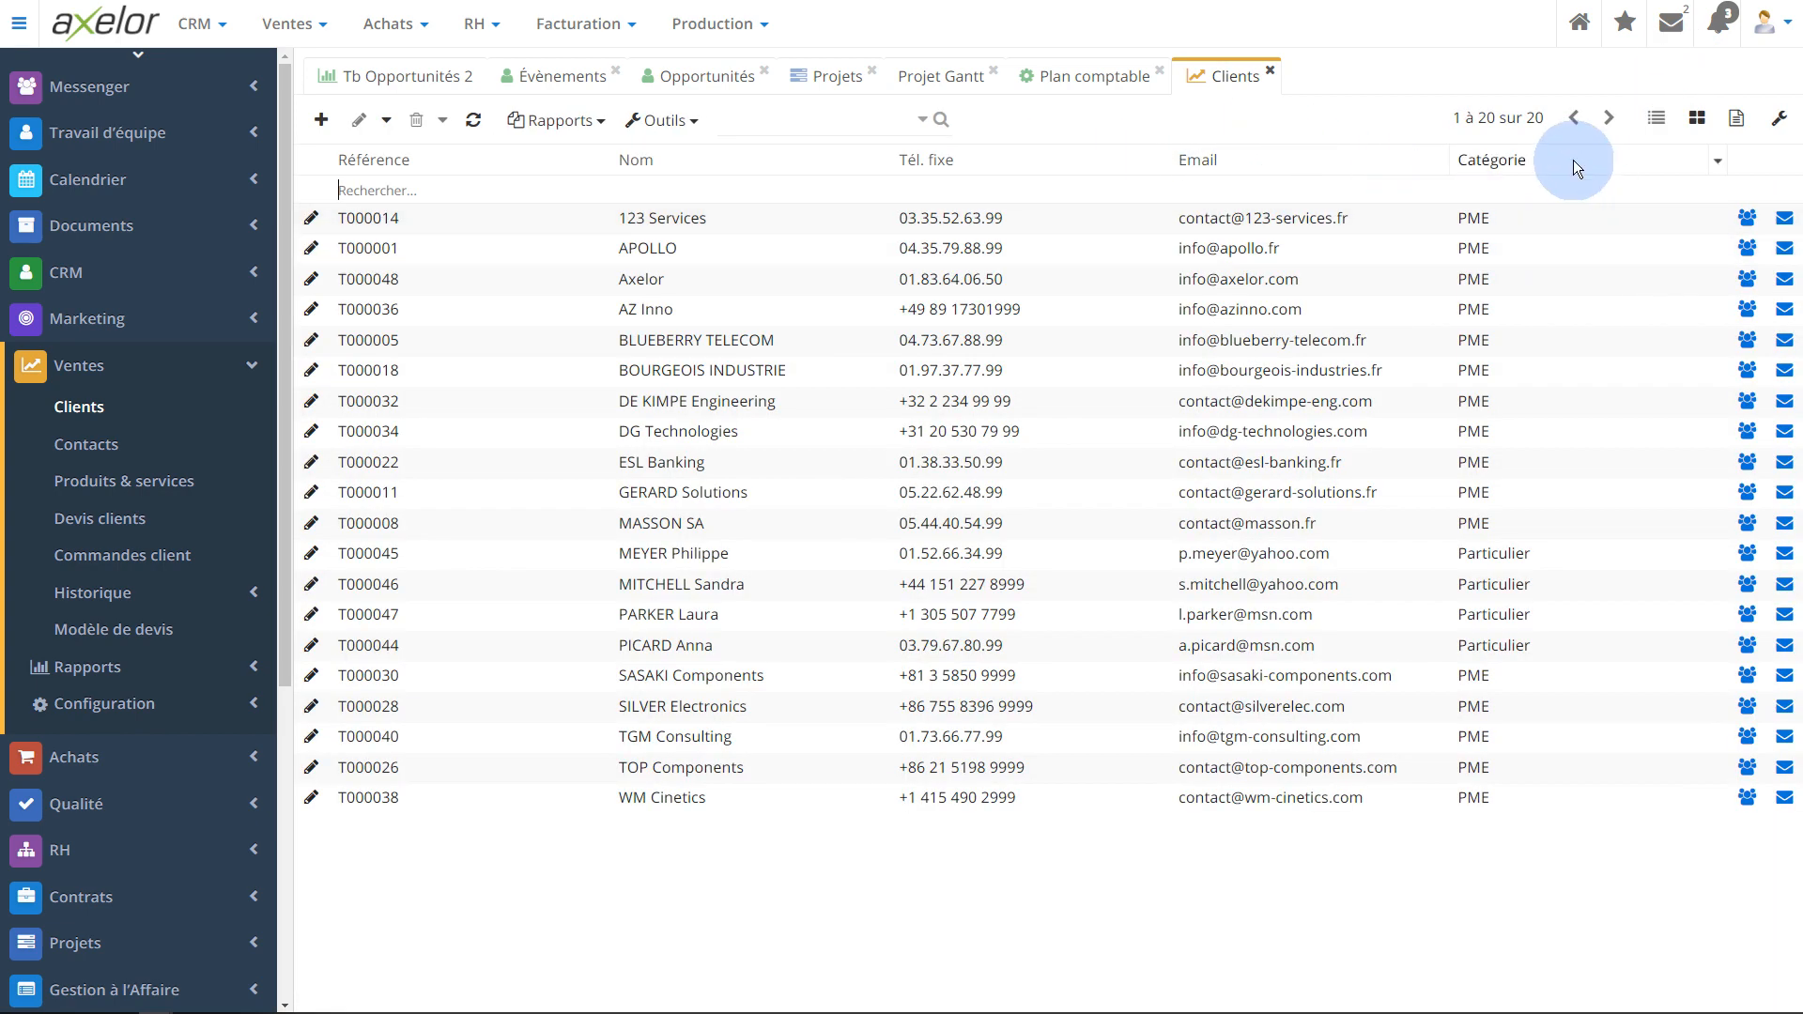
Group the client list by Catégorie and sort it by Référence in ascending order
click(1720, 165)
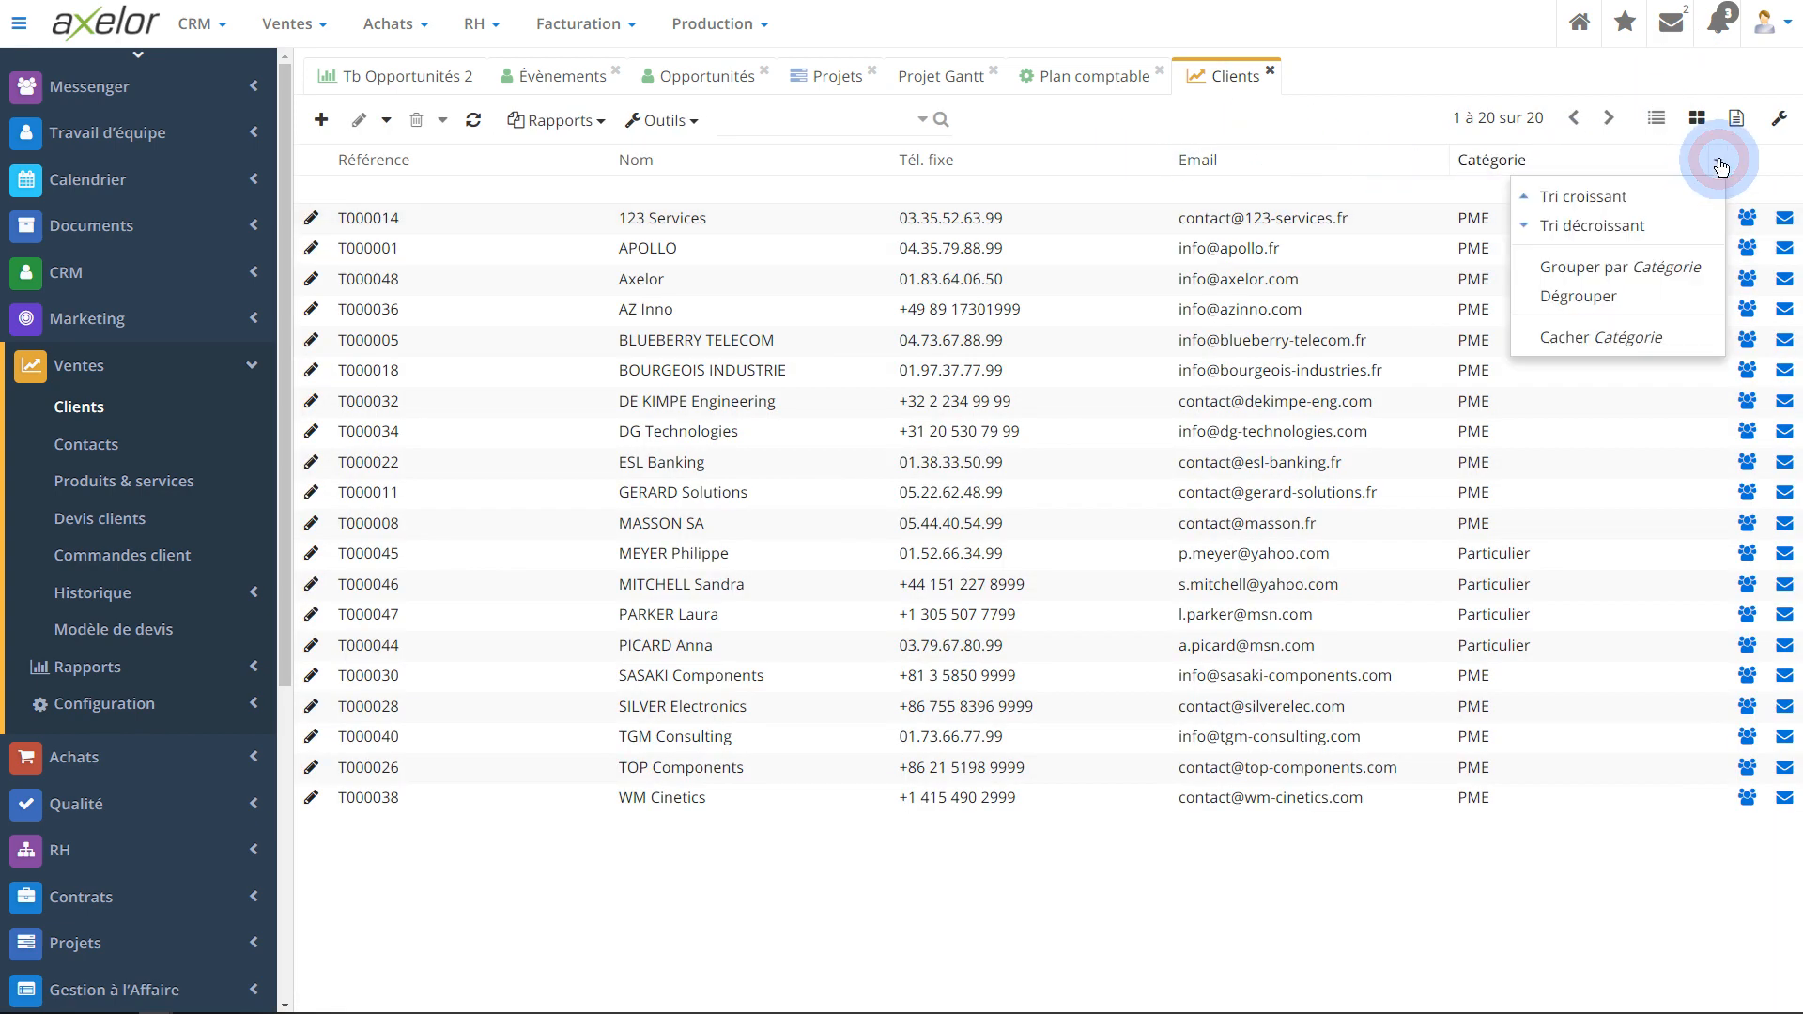
click(1612, 272)
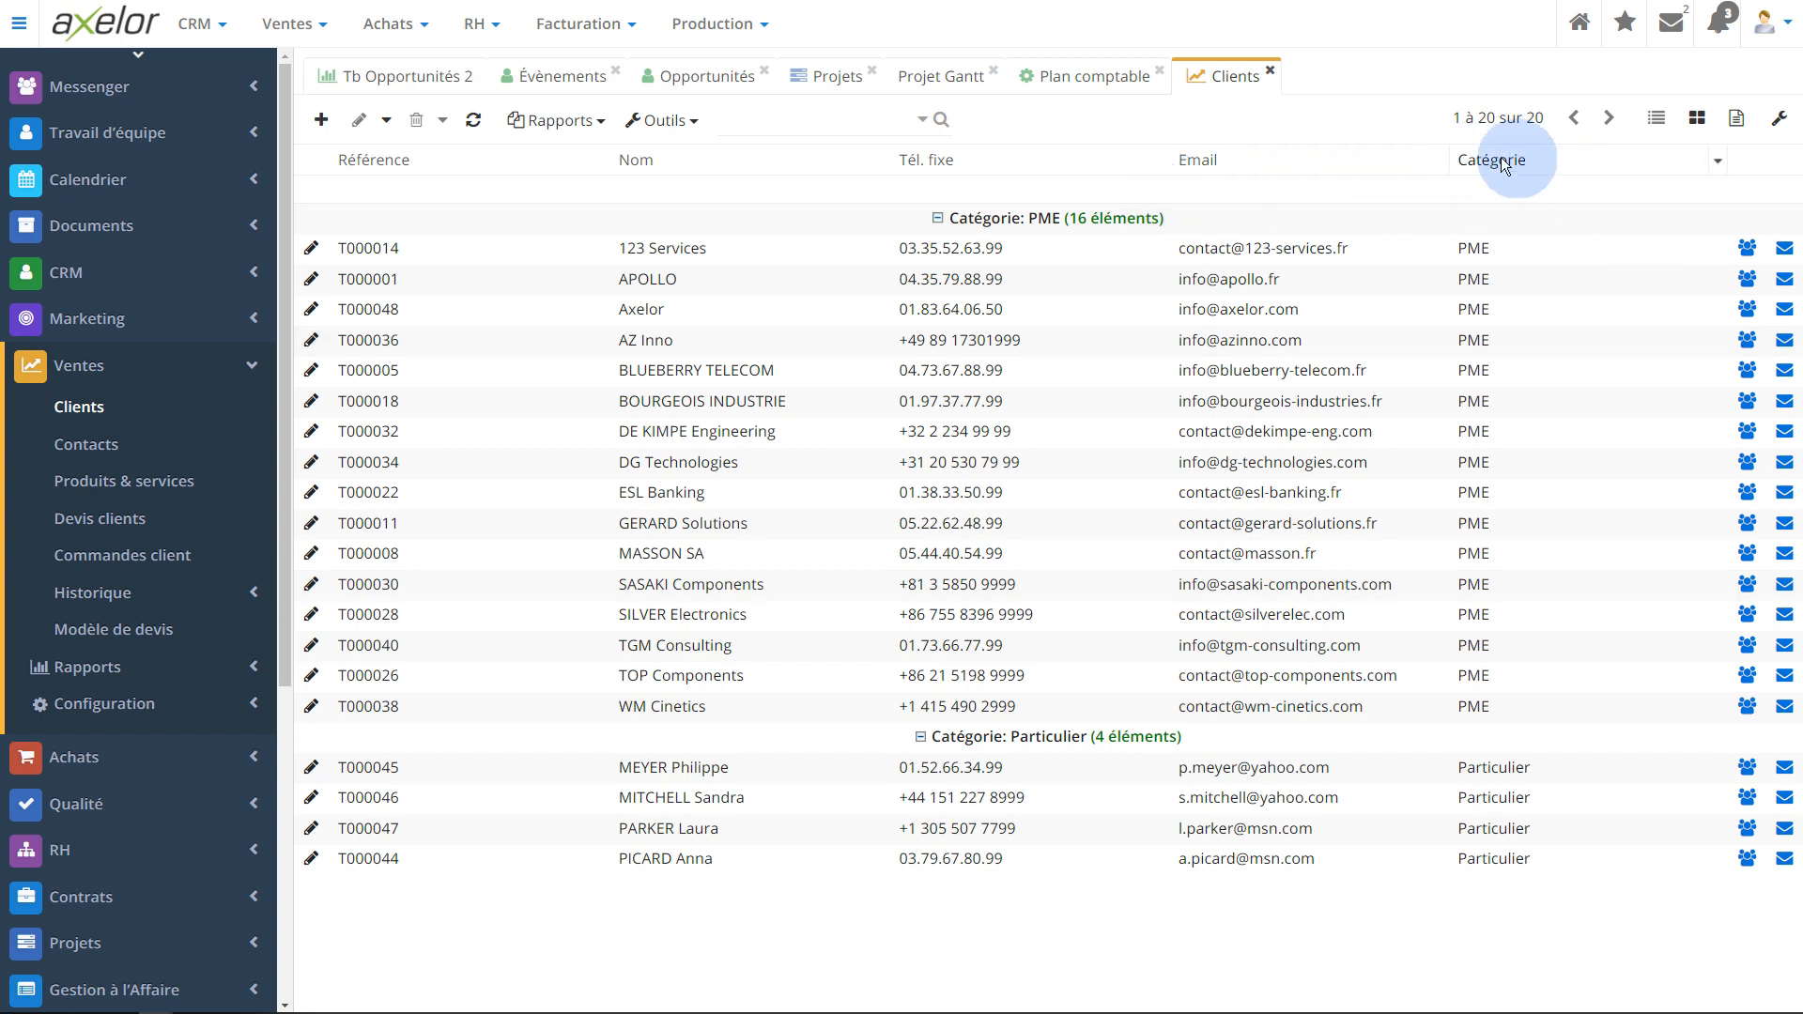
click(1718, 166)
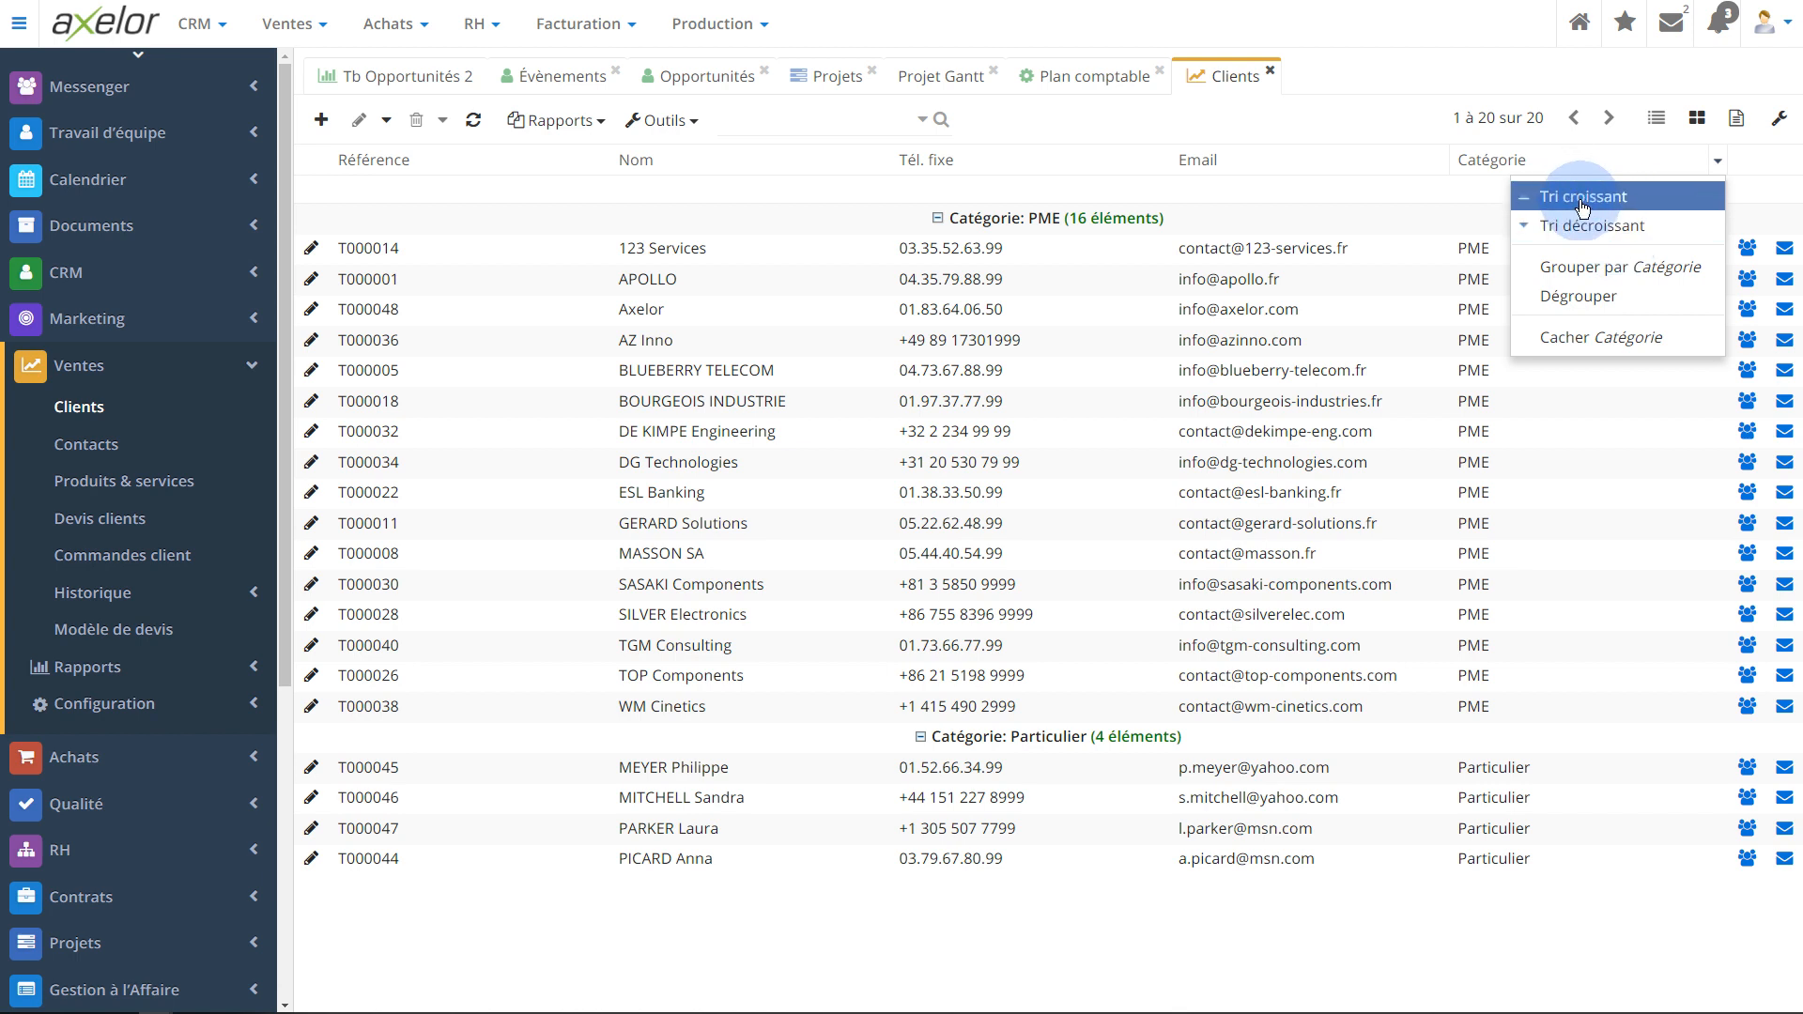
click(1616, 273)
click(434, 166)
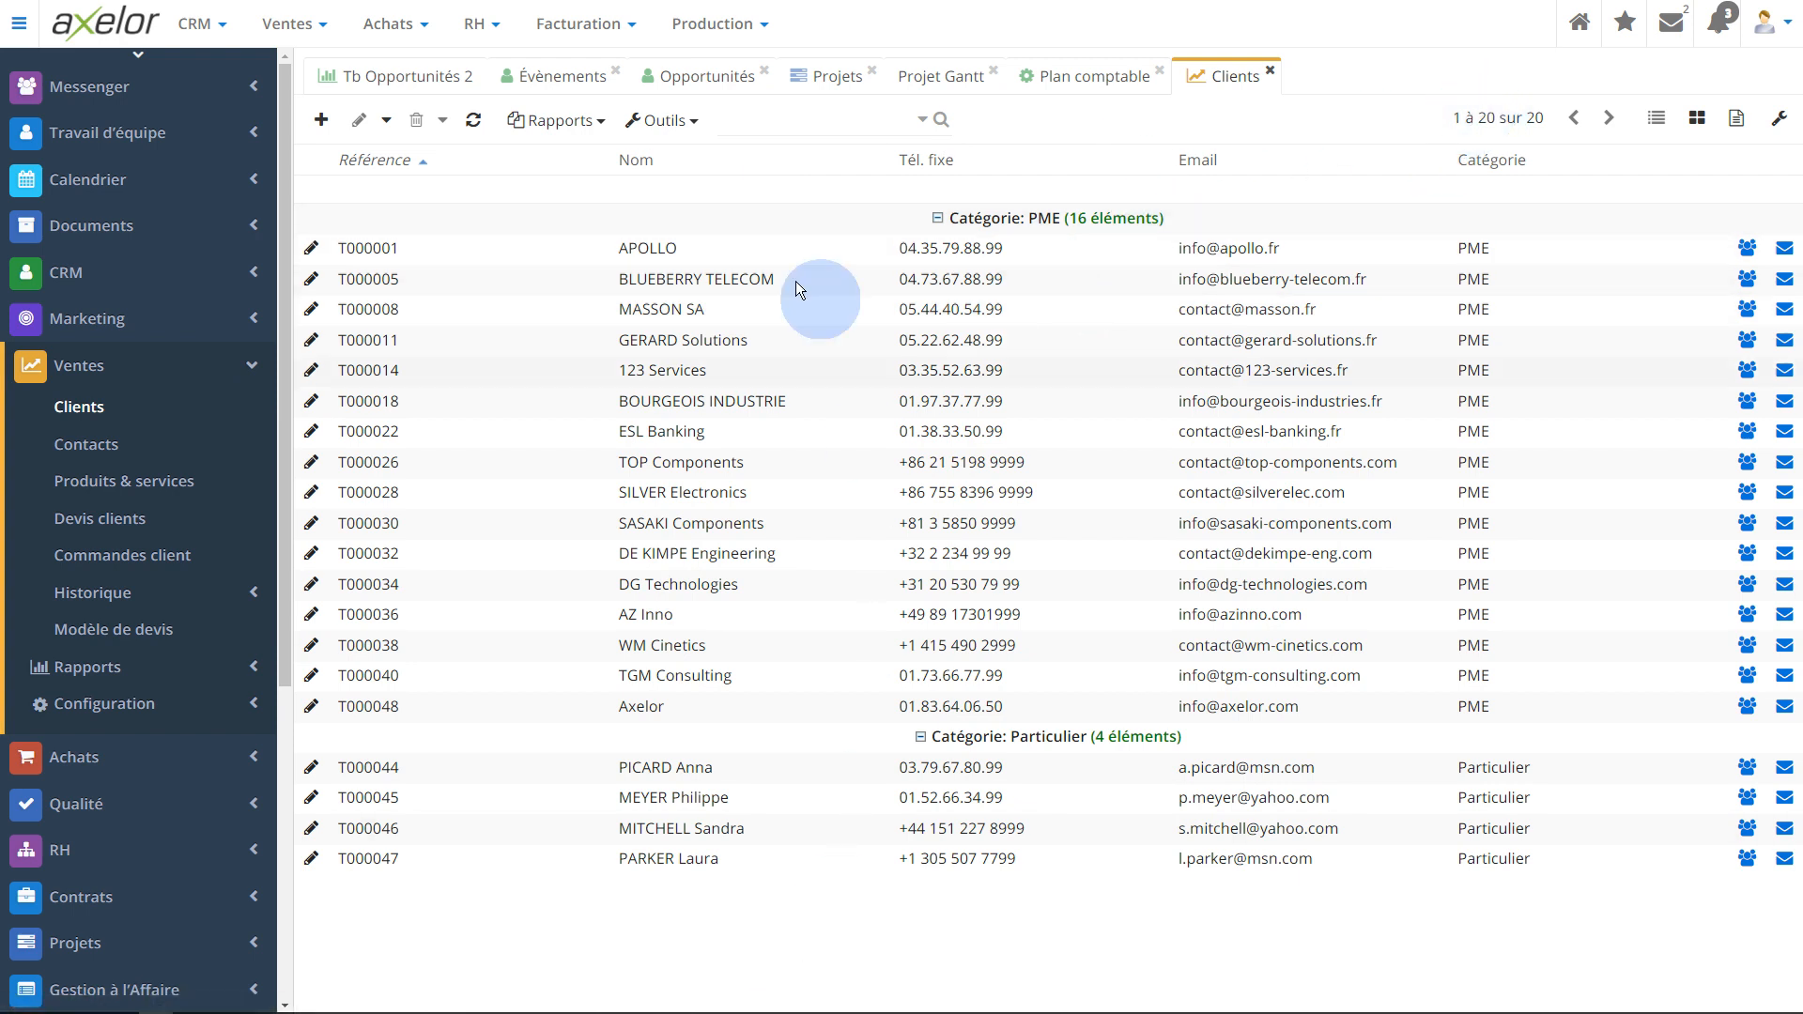
Open the Comptes comptables list from the Financière configuration of the Comptabilité module
click(226, 373)
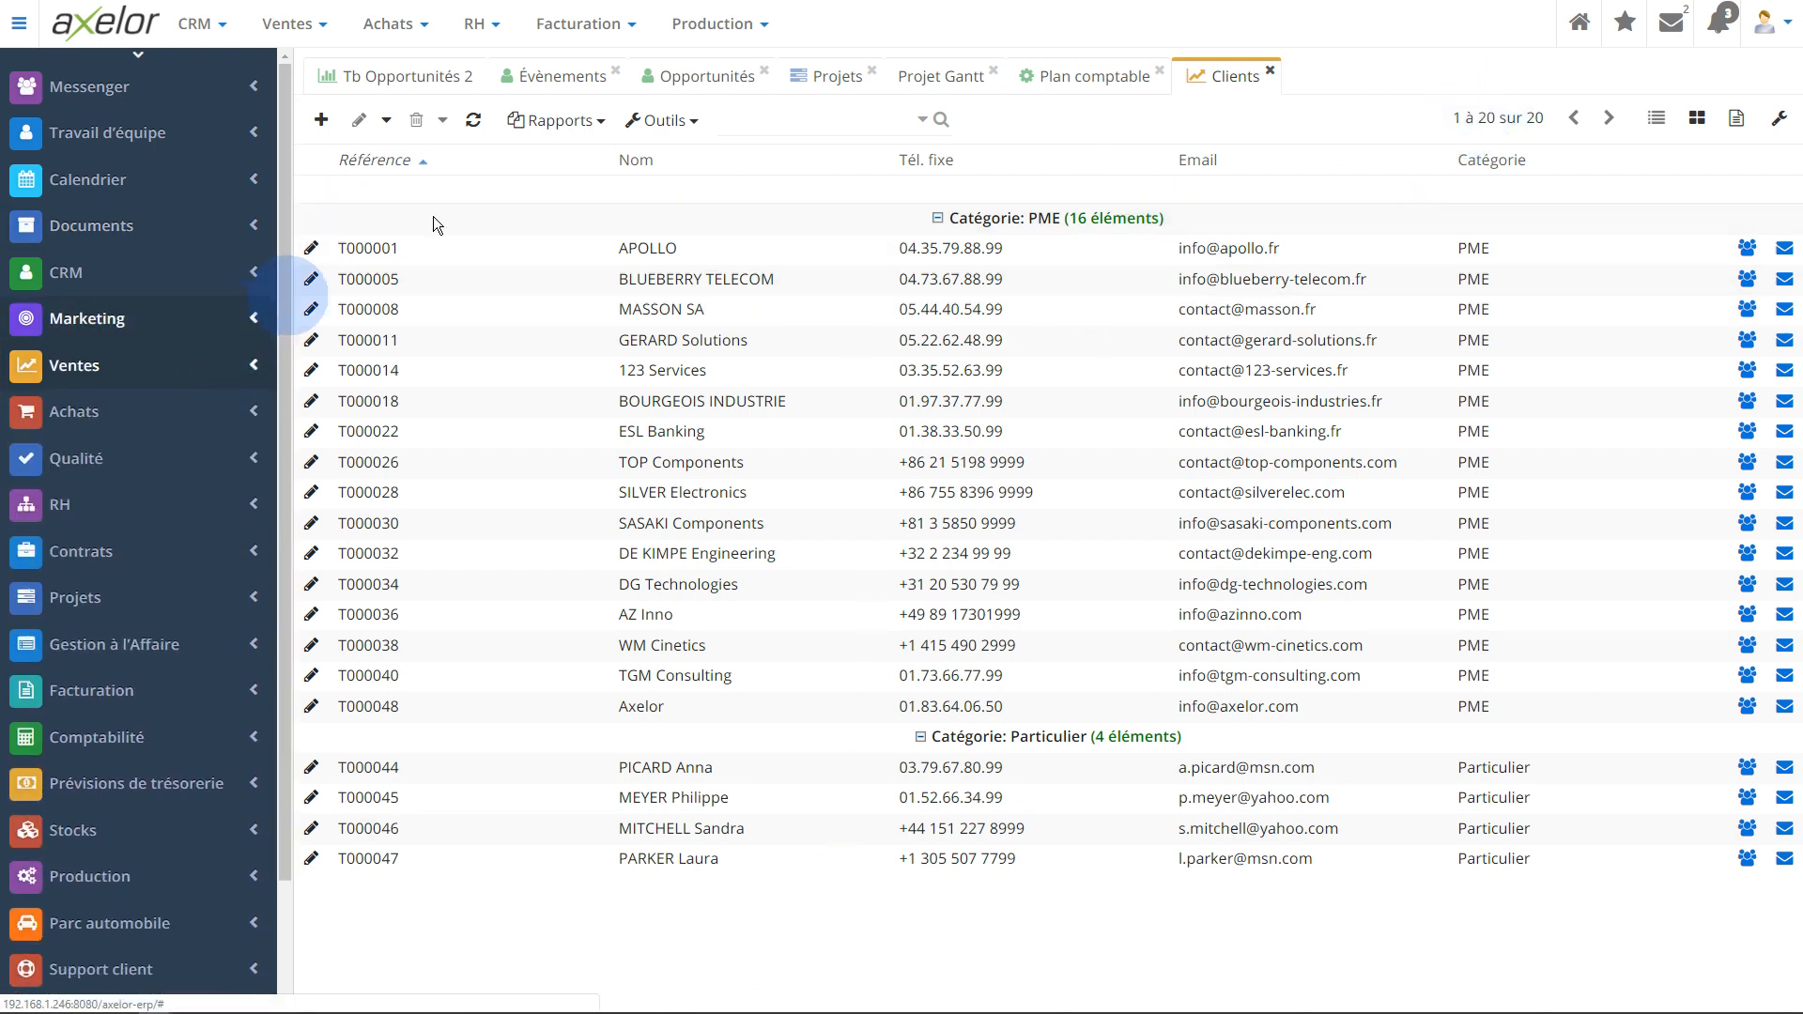
click(206, 749)
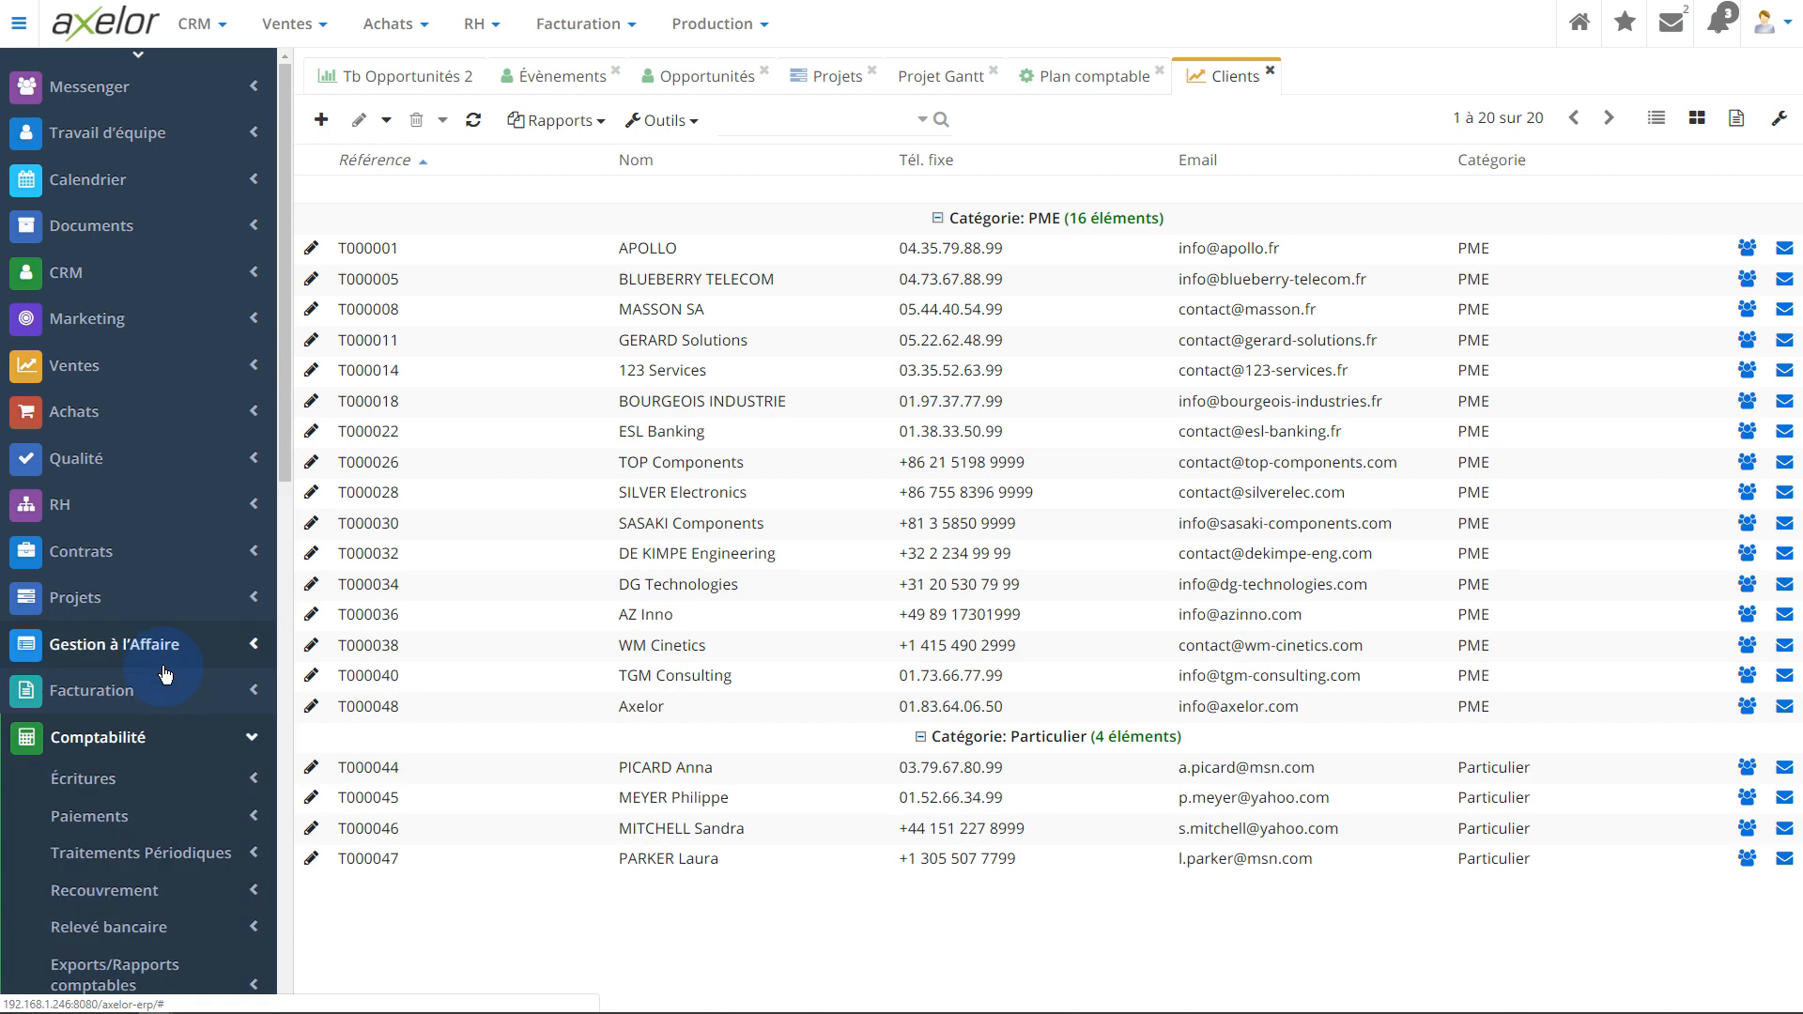
scroll(159, 742, down, 3)
click(197, 939)
scroll(194, 712, down, 4)
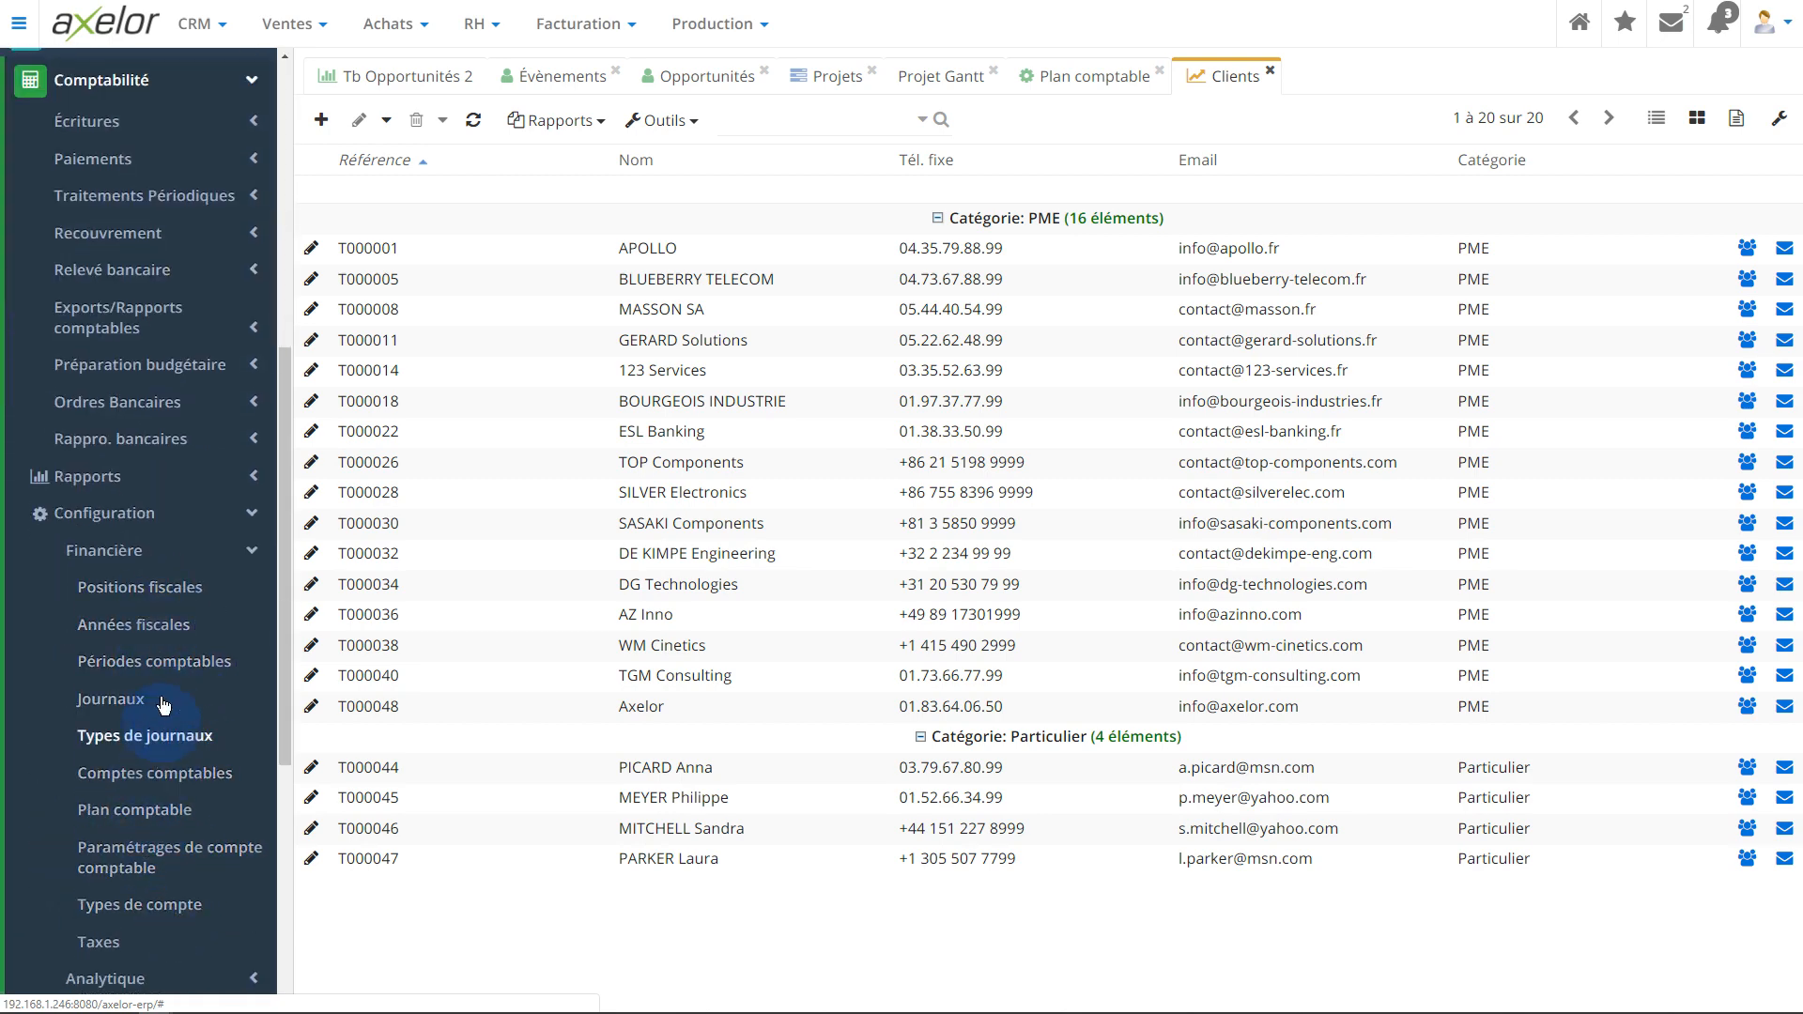
click(156, 773)
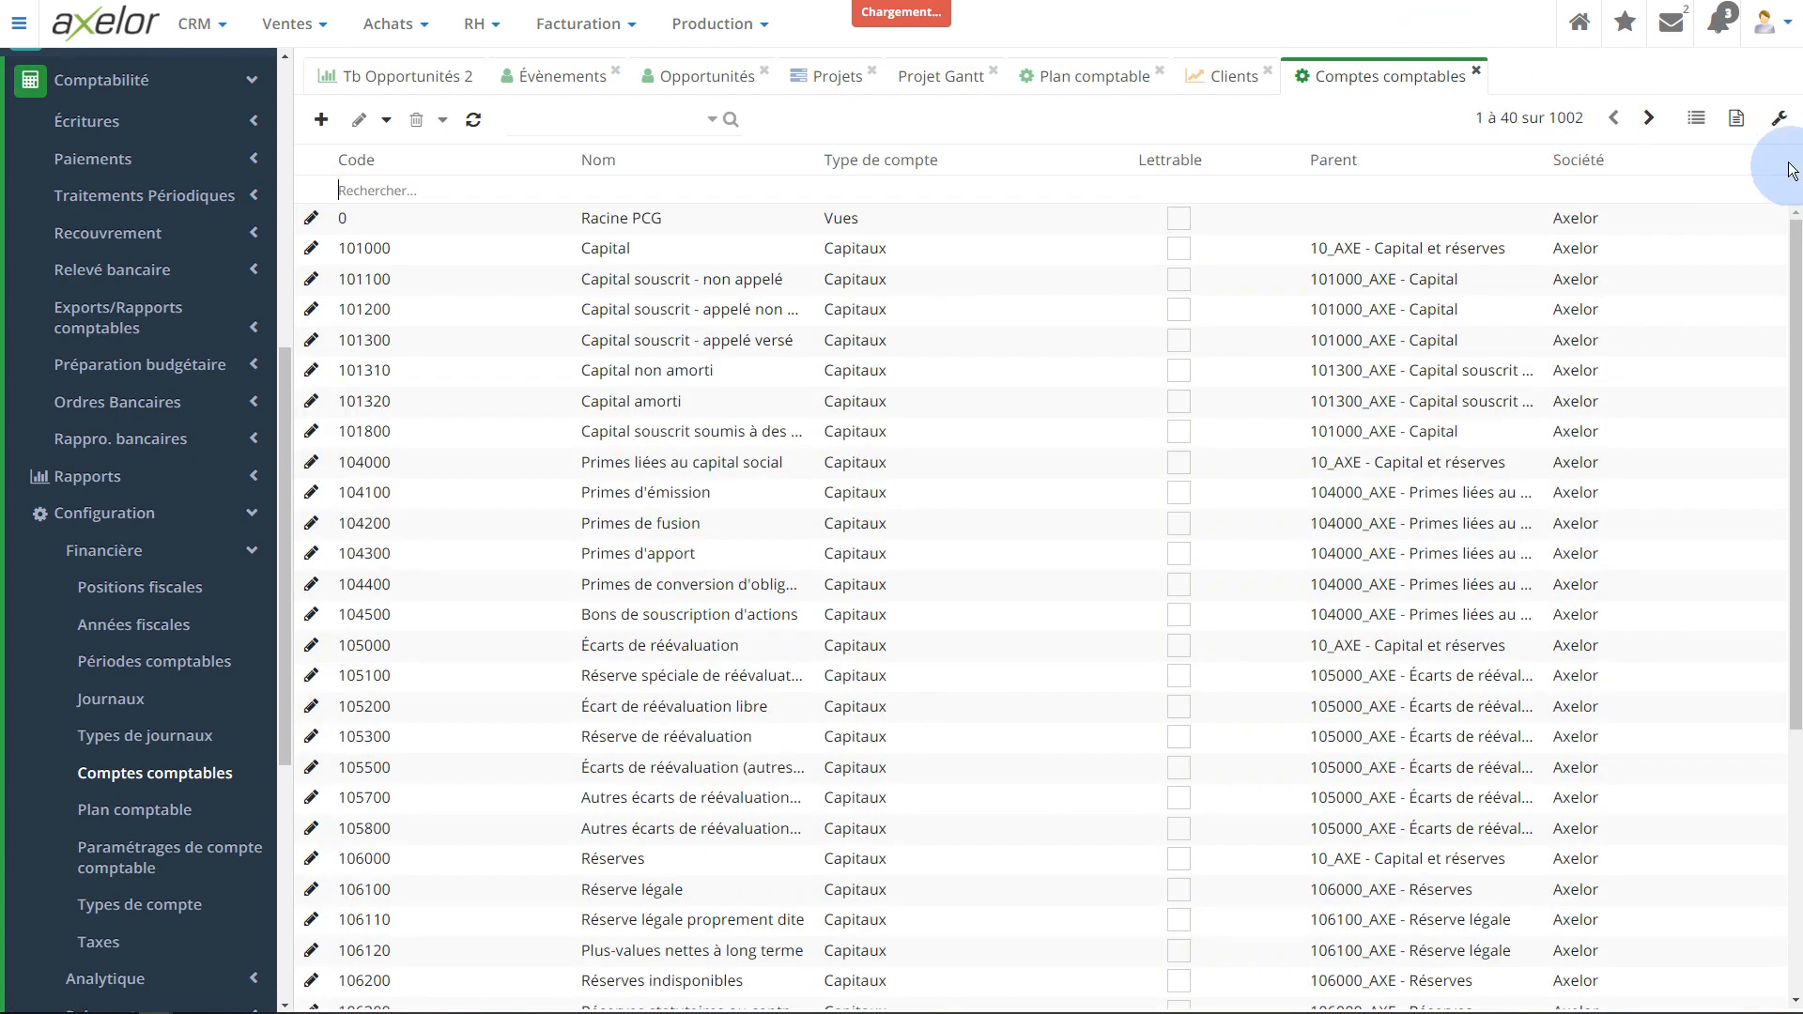
Raise the number of records per page in the Comptes comptables list so all accounts fit on one page, and skim them
drag(1471, 115, 1586, 117)
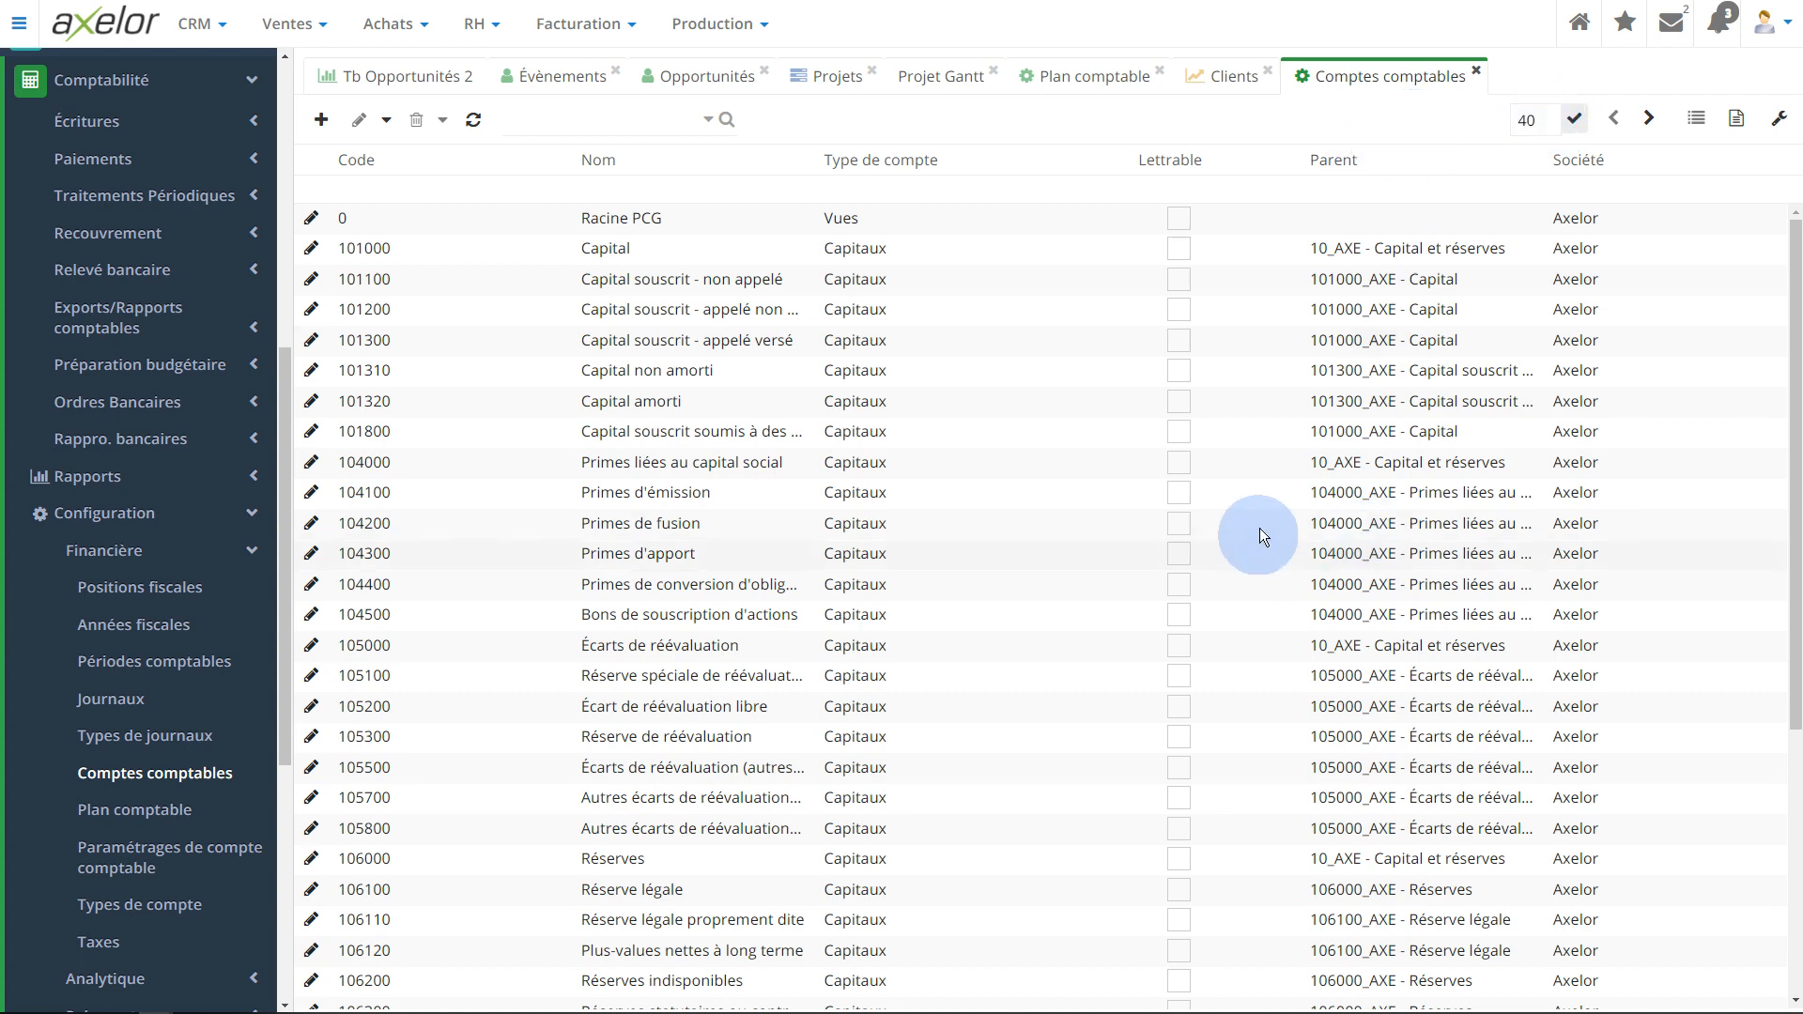
scroll(1255, 531, down, 4)
scroll(1268, 674, up, 4)
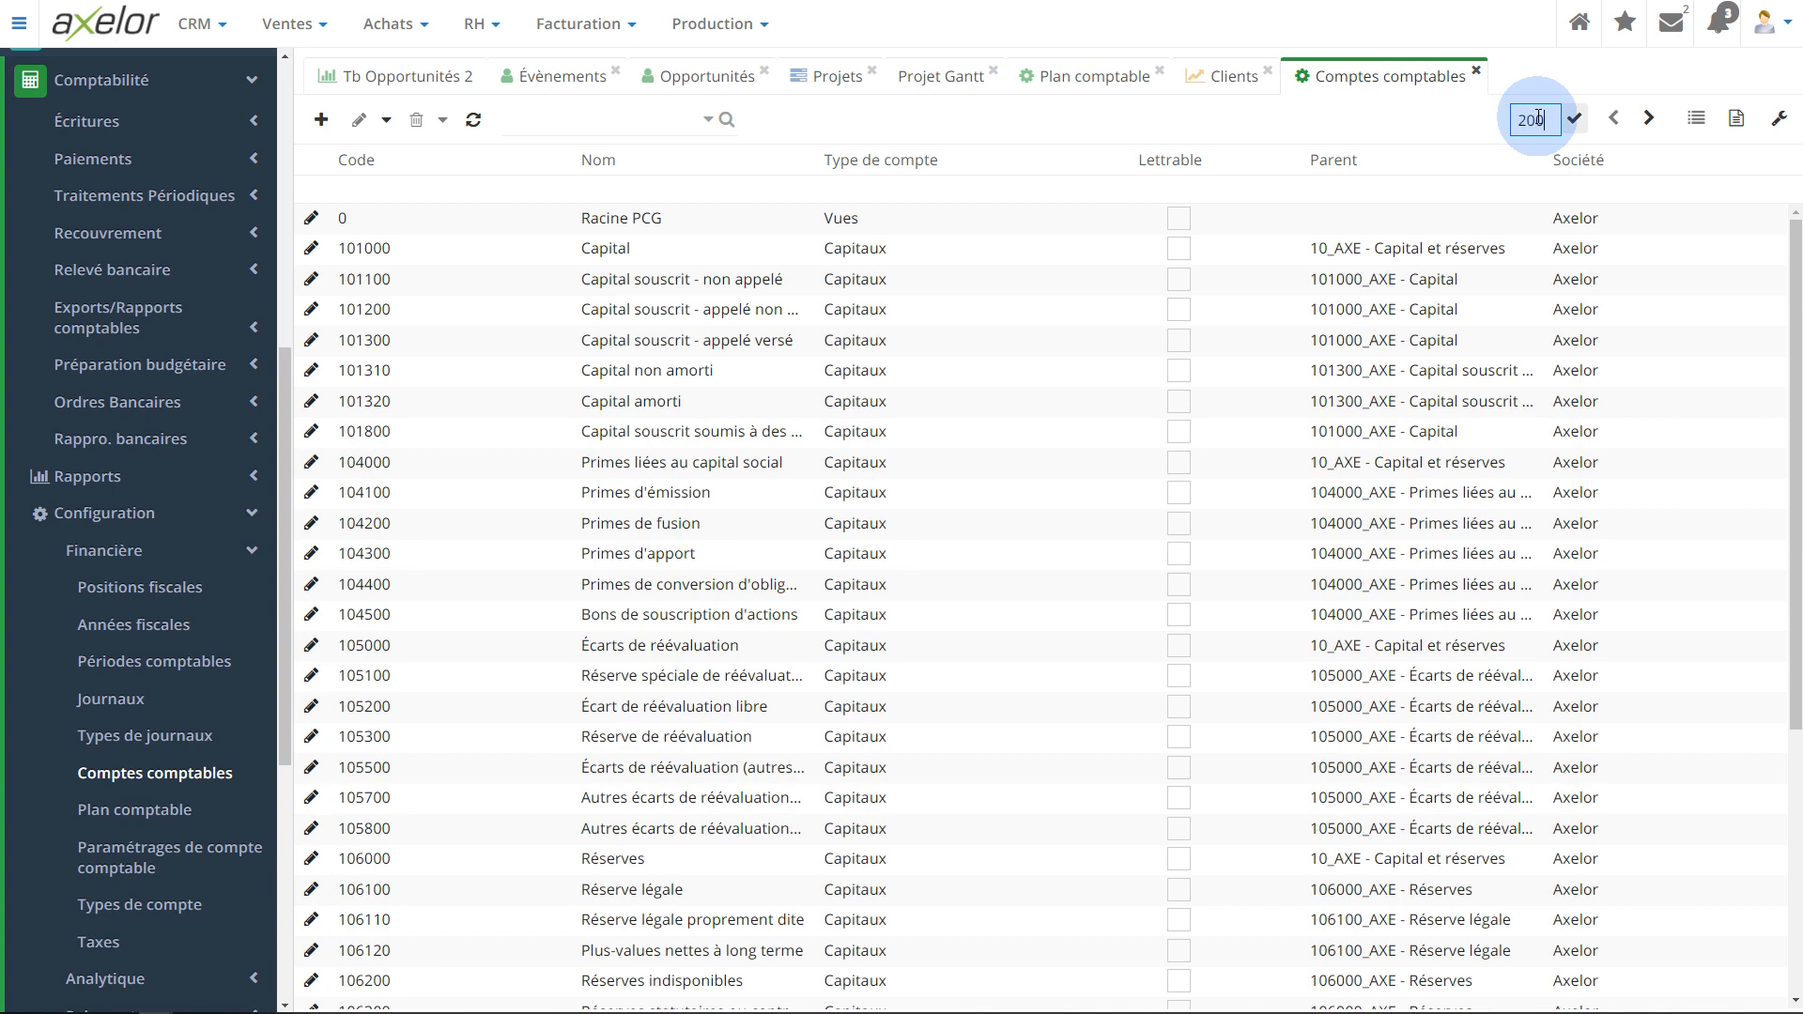
click(1574, 118)
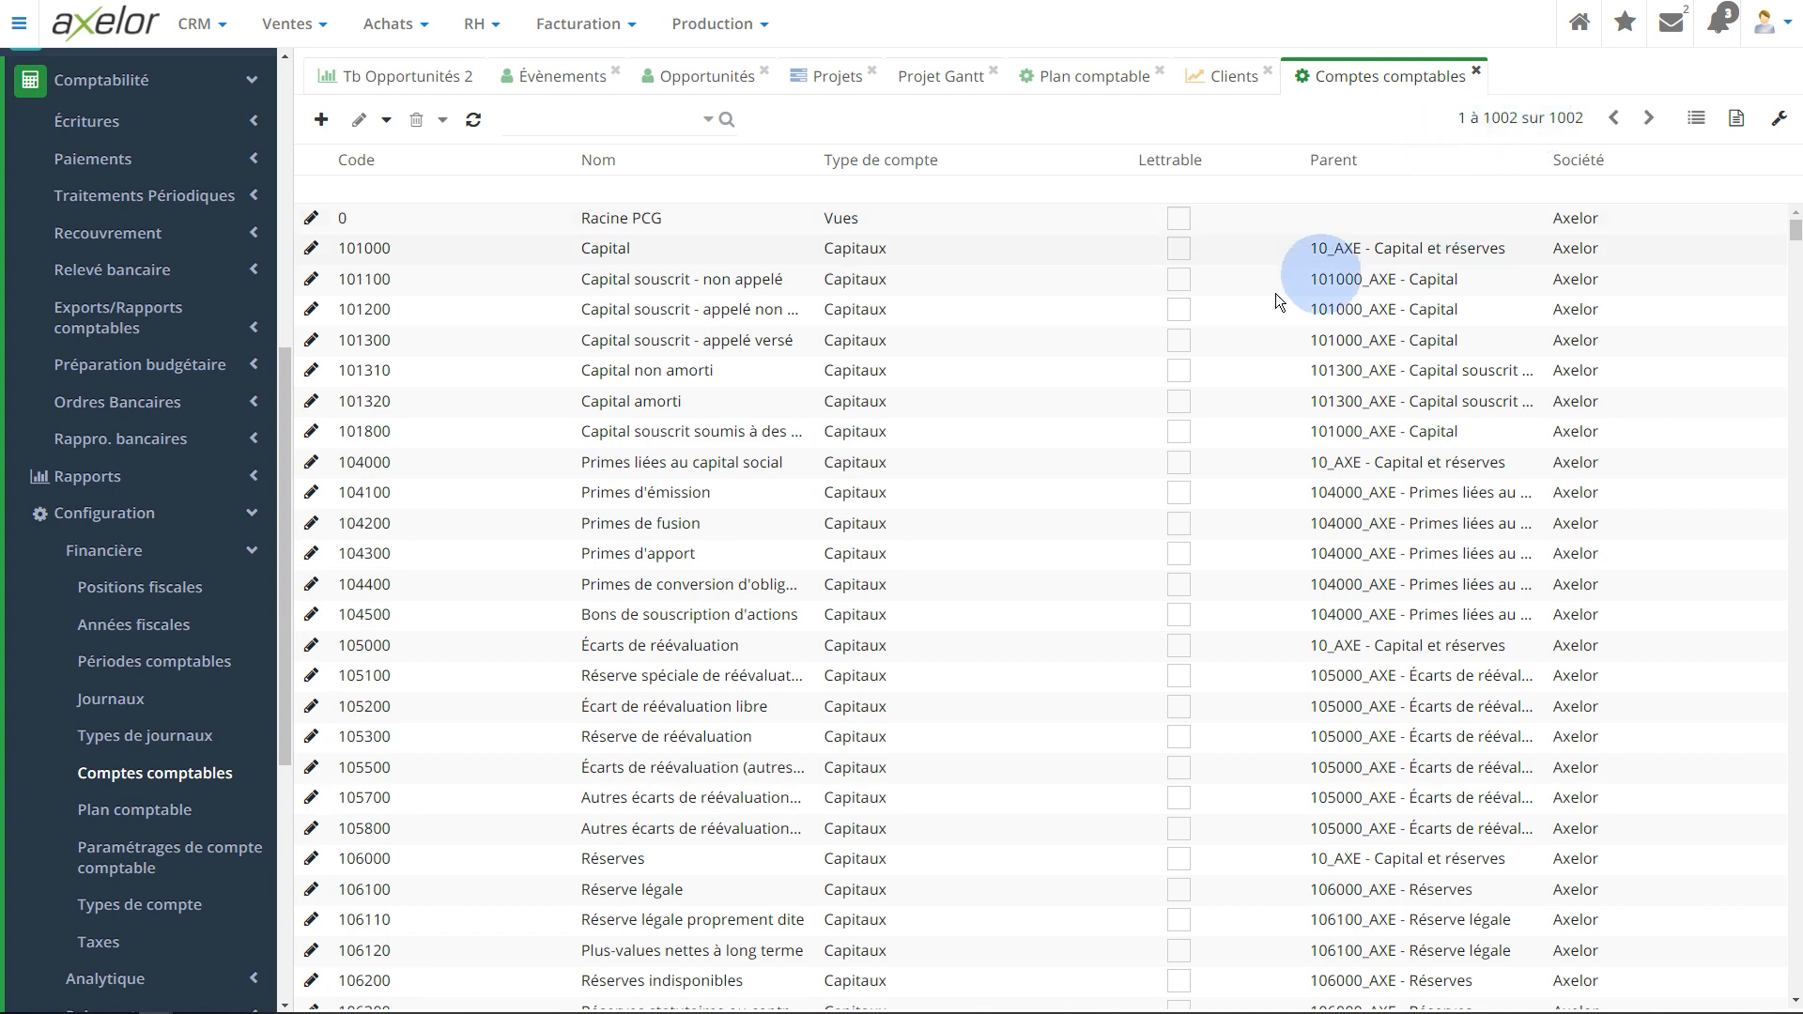
scroll(1295, 375, down, 10)
scroll(1316, 605, up, 10)
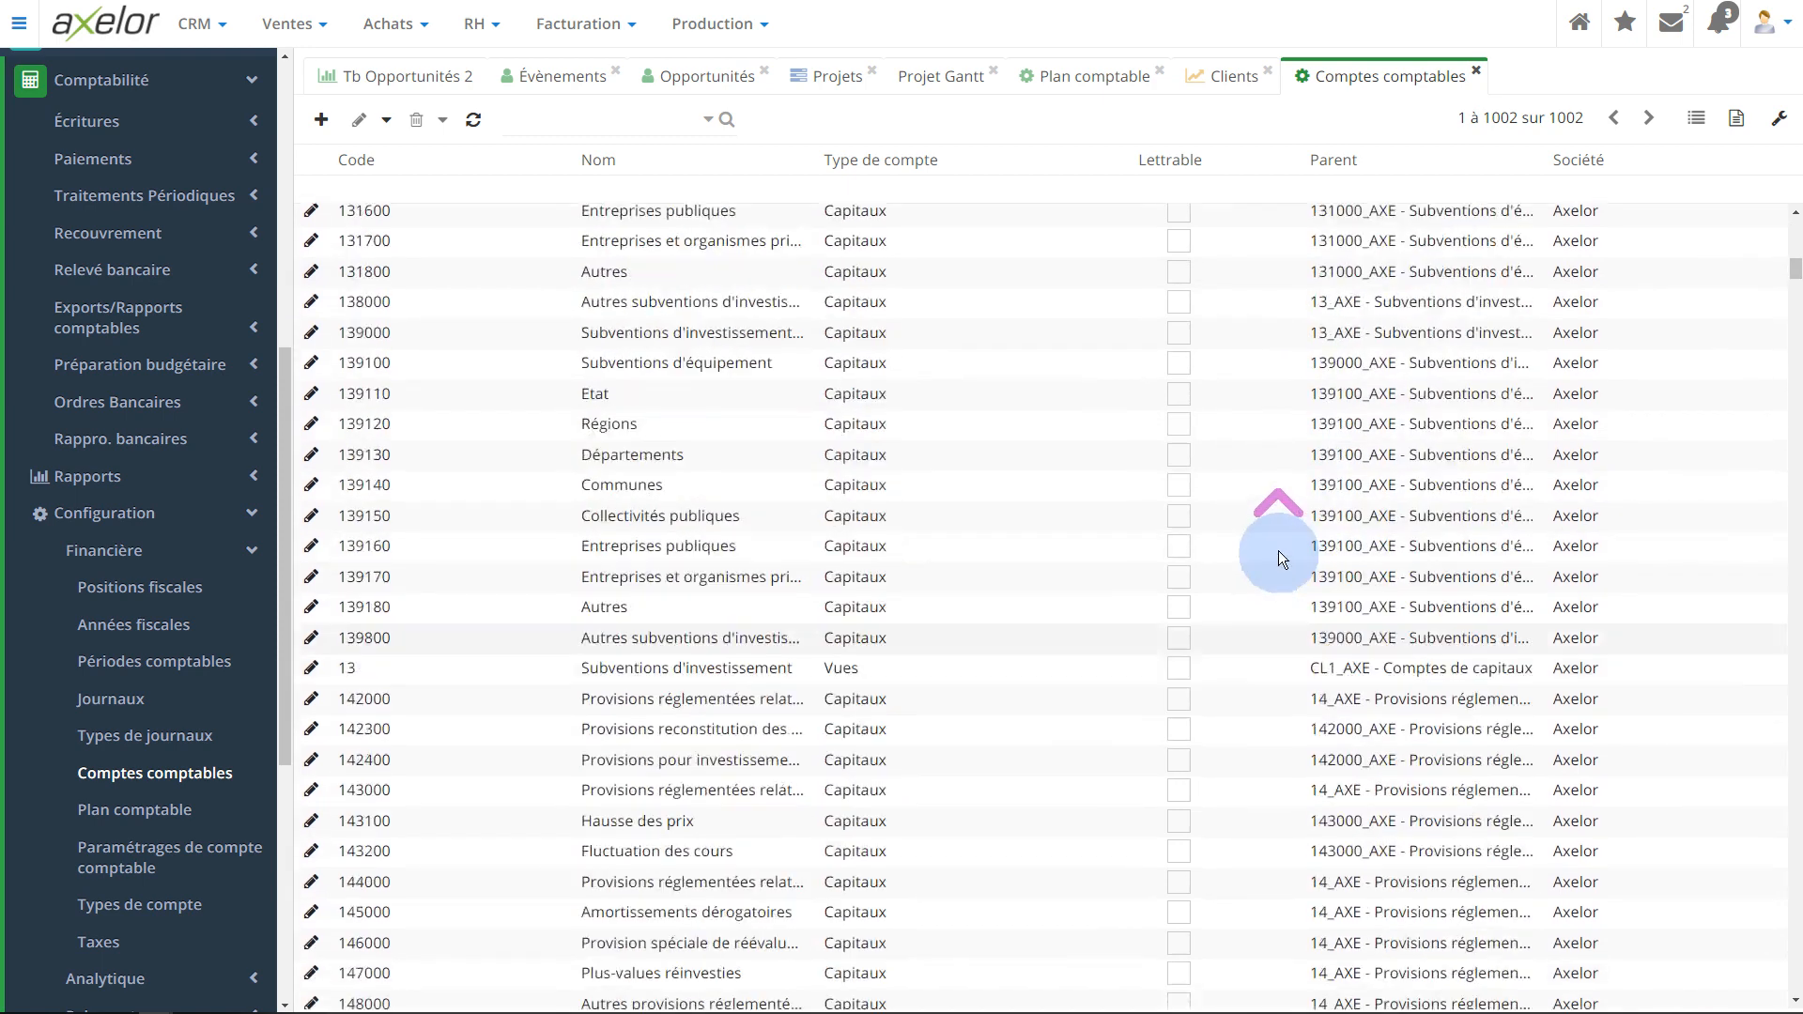
scroll(1275, 510, up, 1)
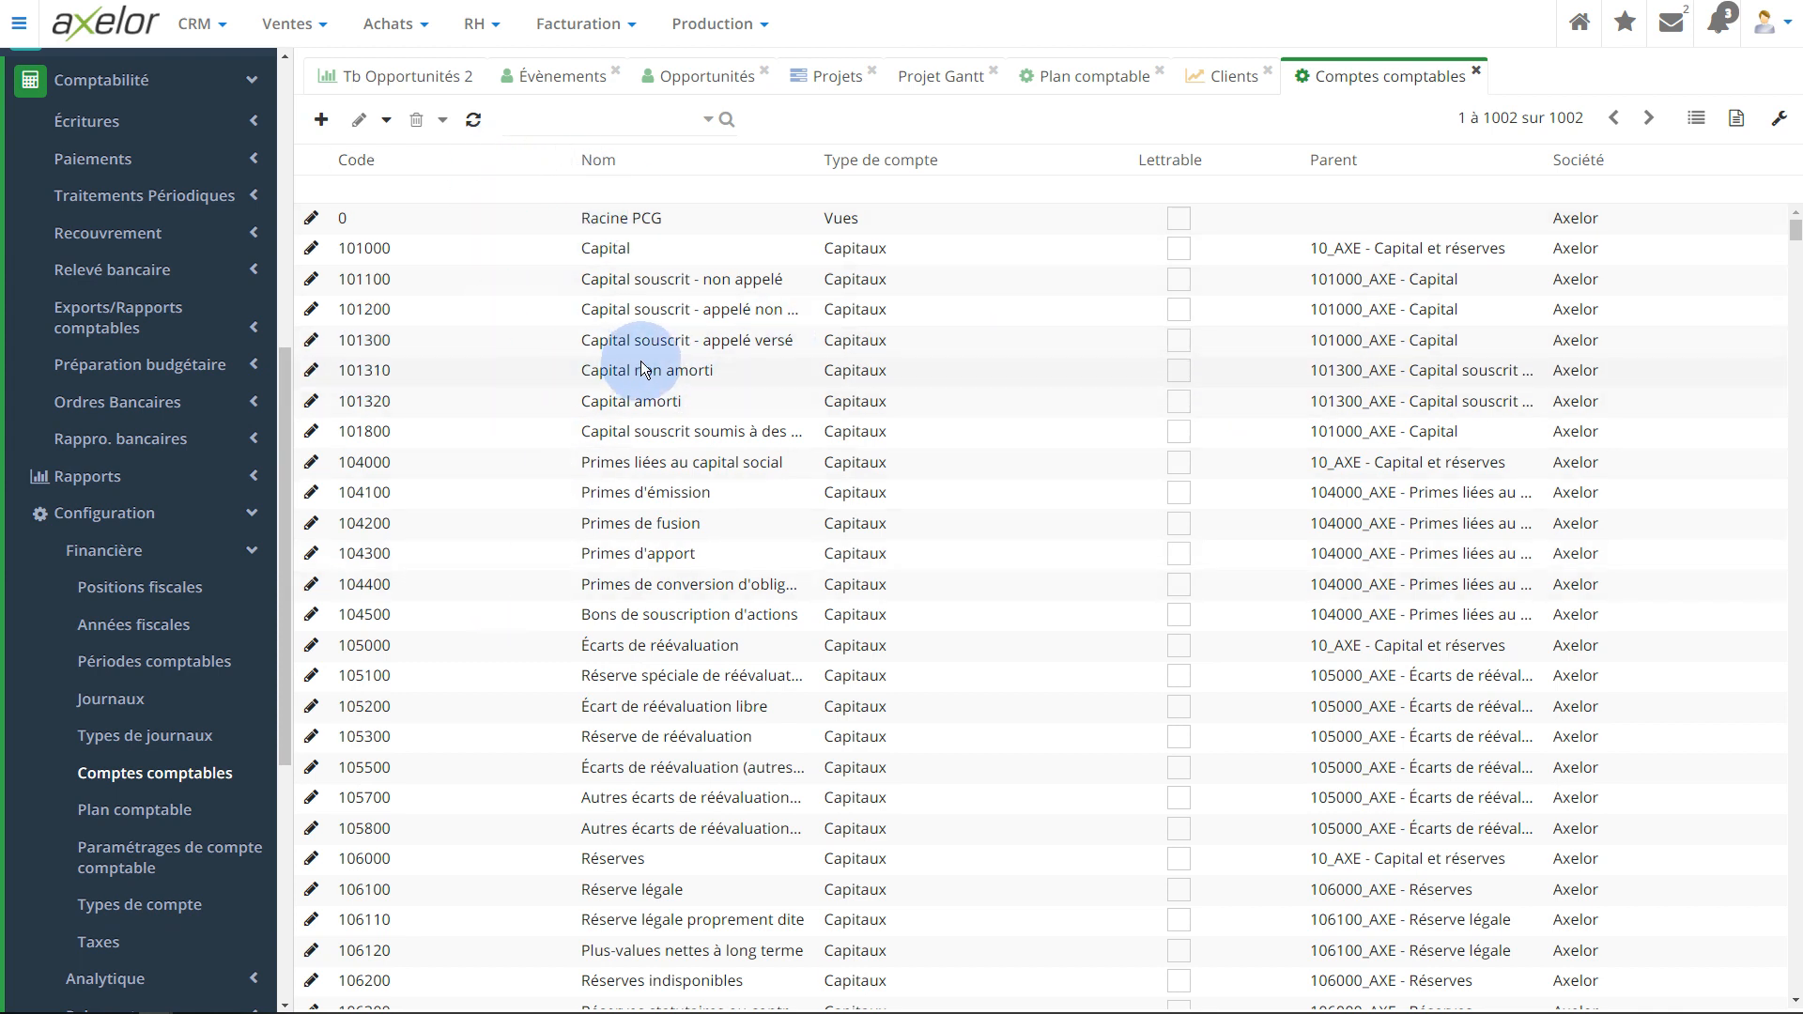
View the form of the account "Capital souscrit - appelé non versé" and close the Comptes comptables view
click(313, 311)
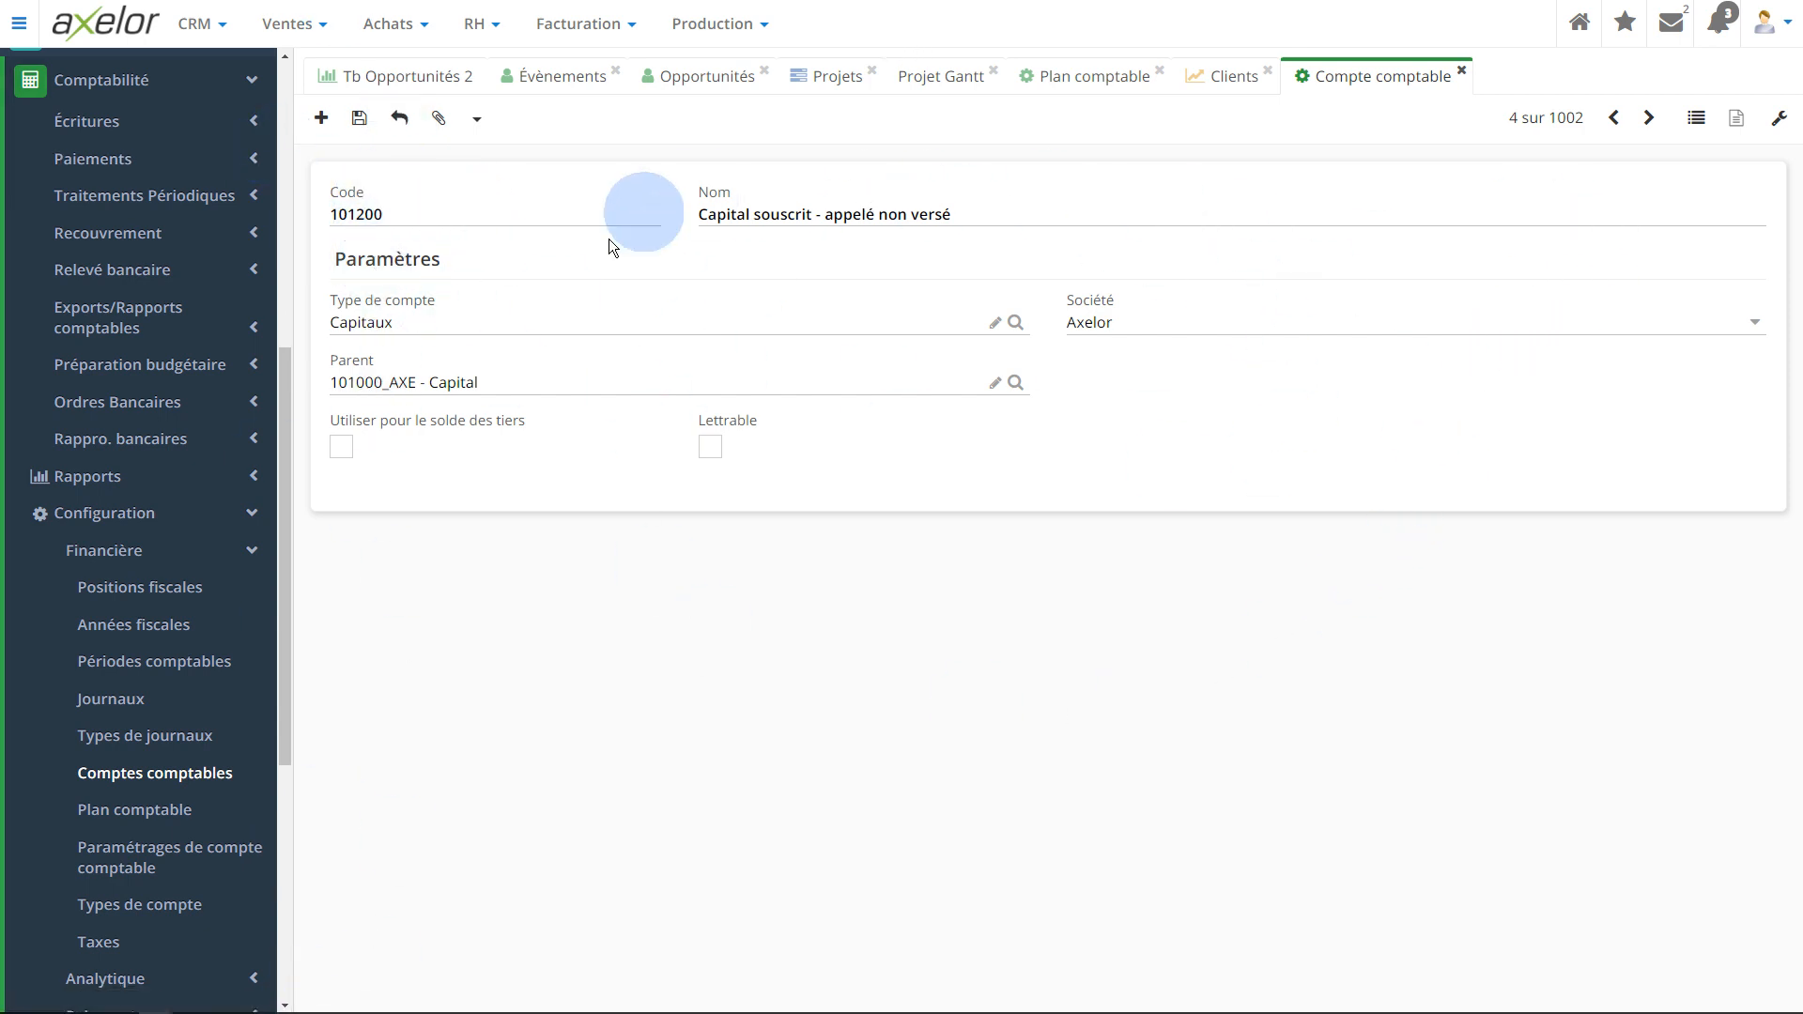
click(697, 309)
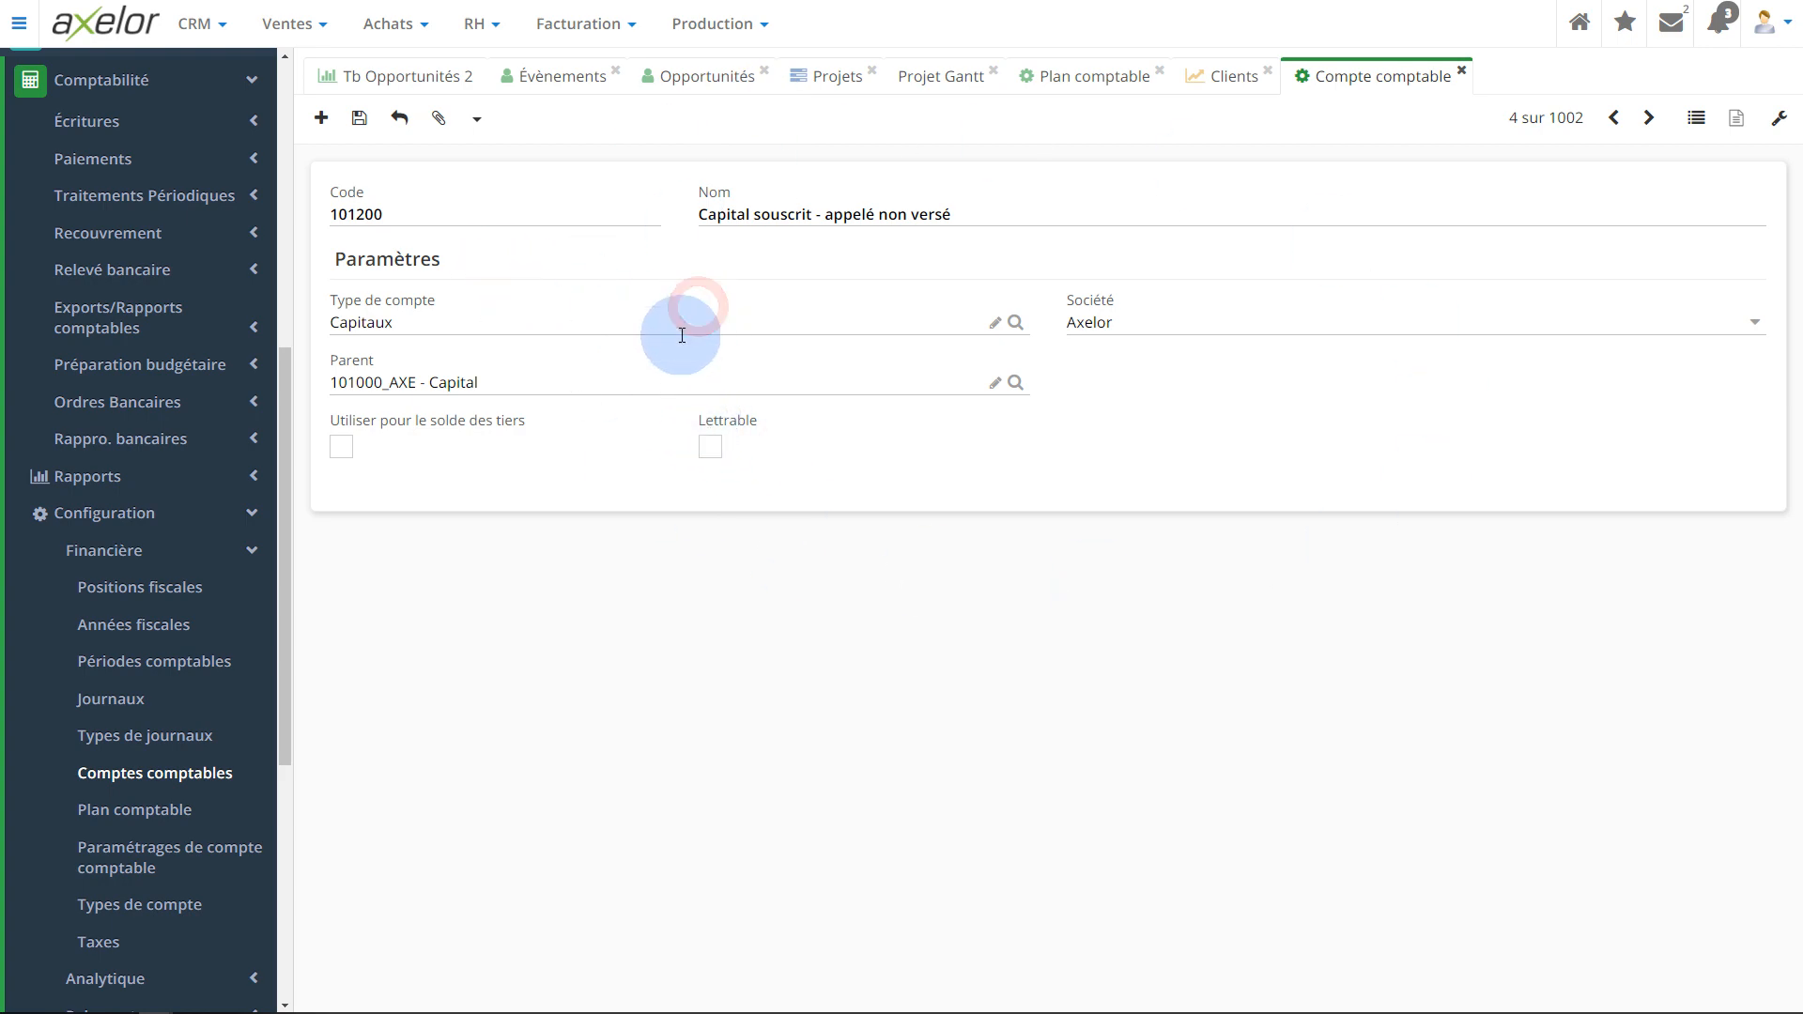
click(1606, 451)
click(1460, 74)
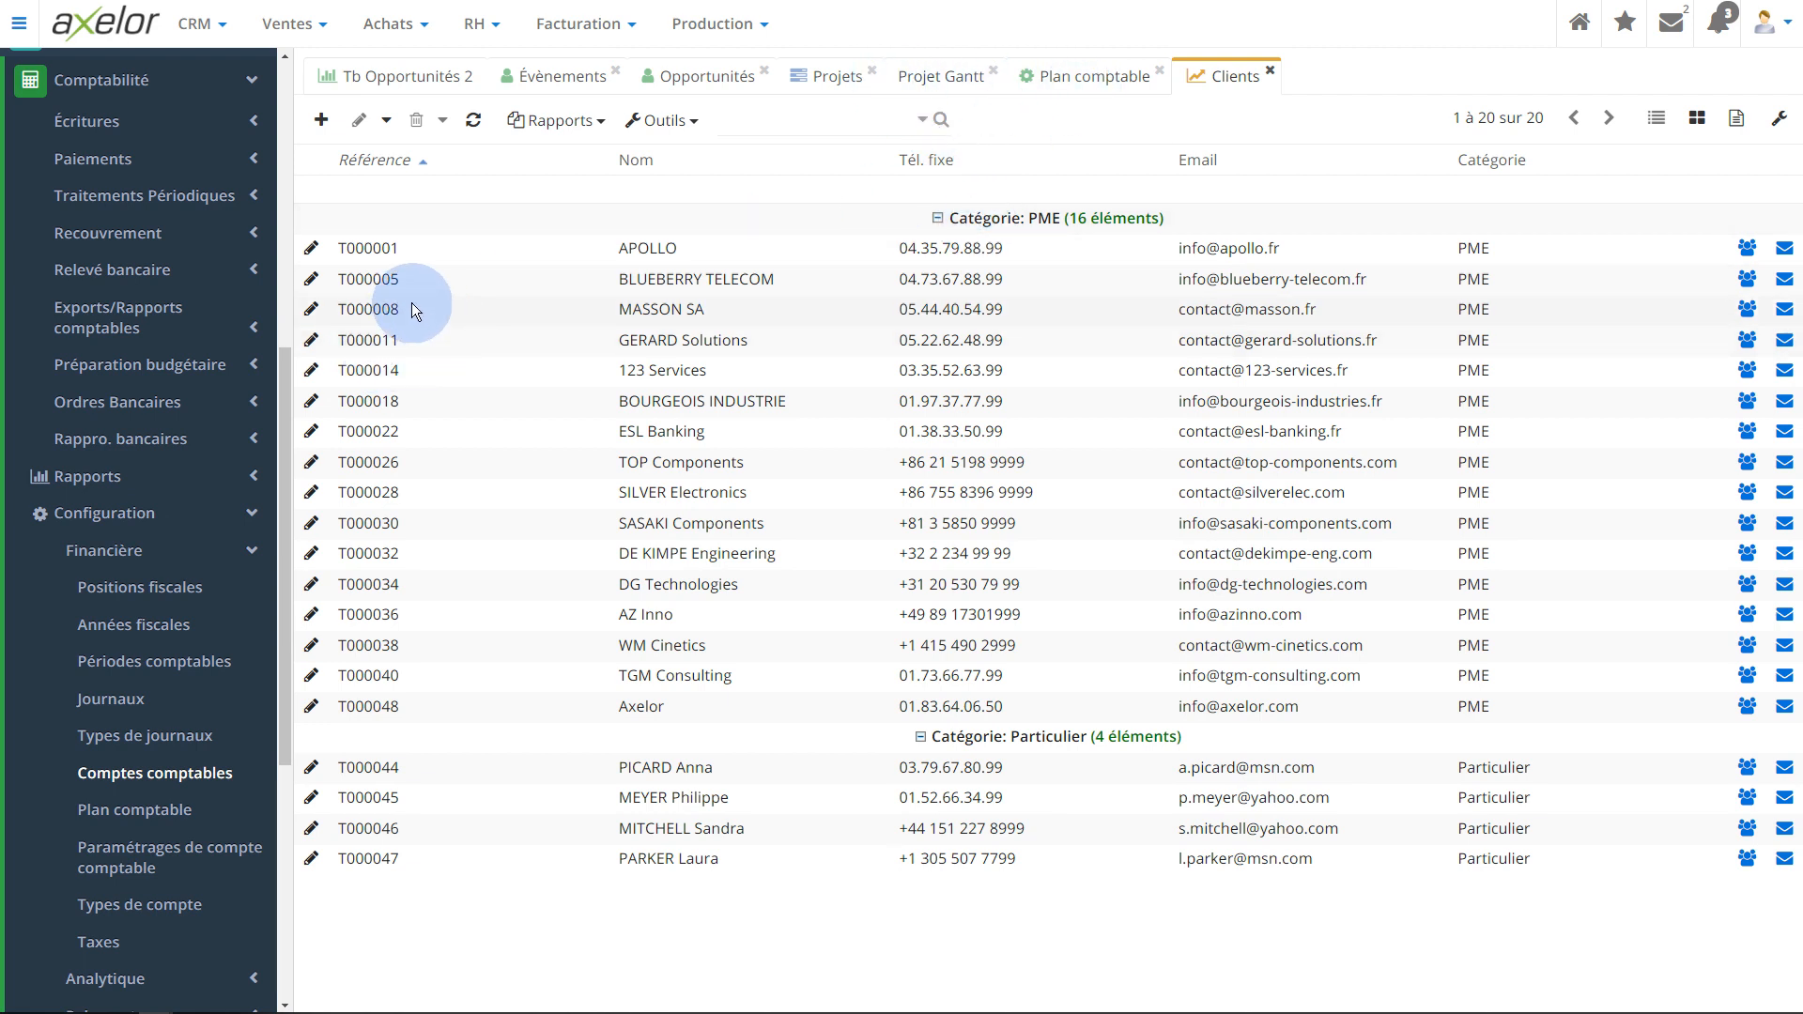
Open the MASSON SA client record and examine its contacts and details
double_click(448, 308)
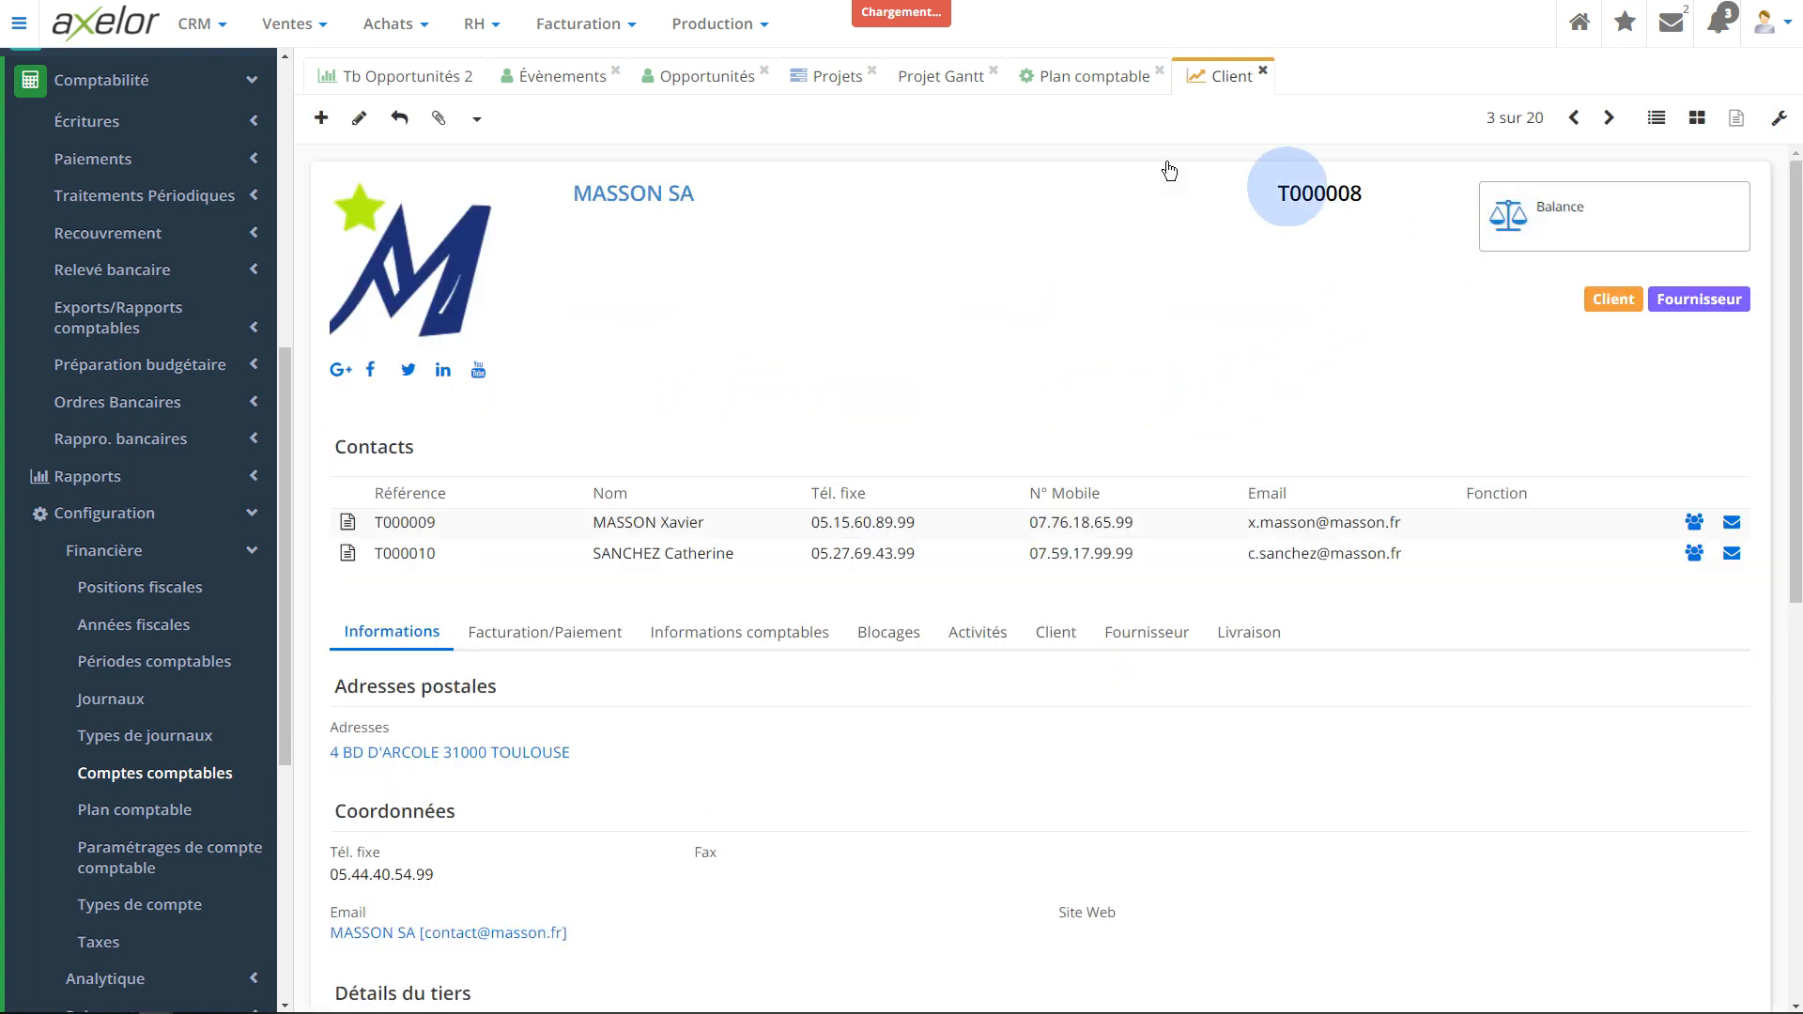
click(864, 562)
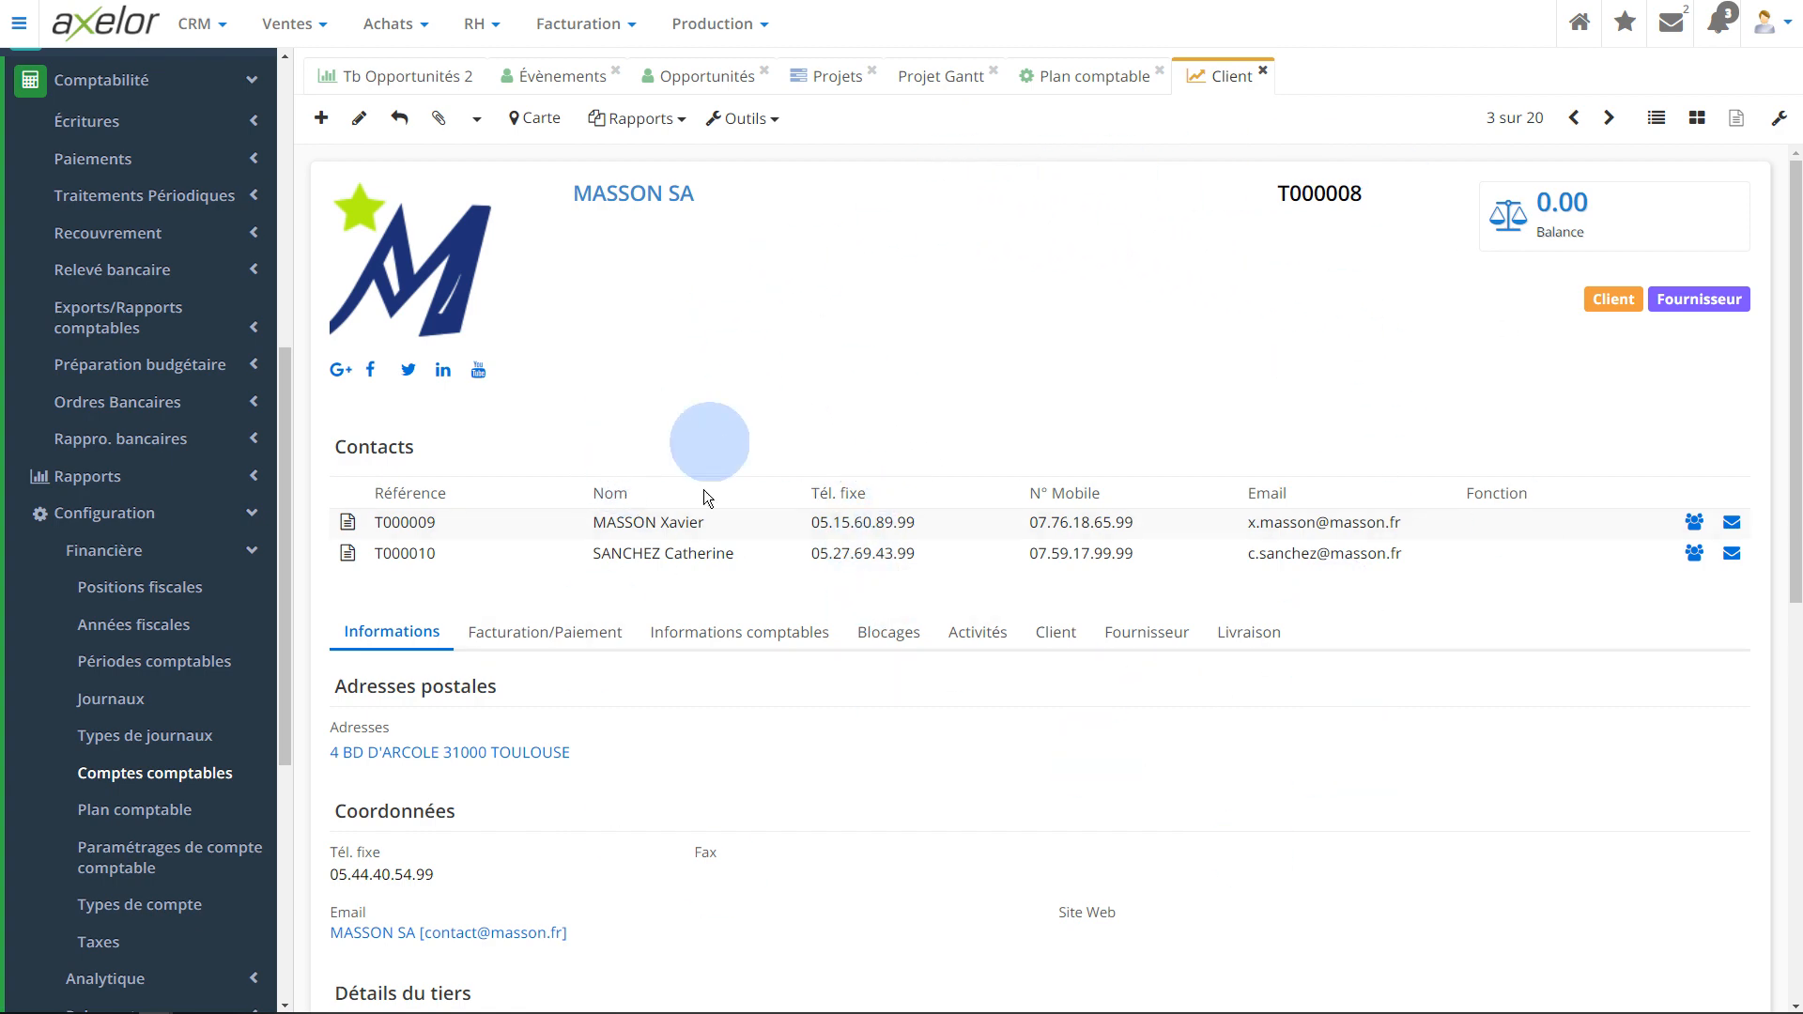
scroll(1114, 428, down, 5)
scroll(1176, 604, up, 5)
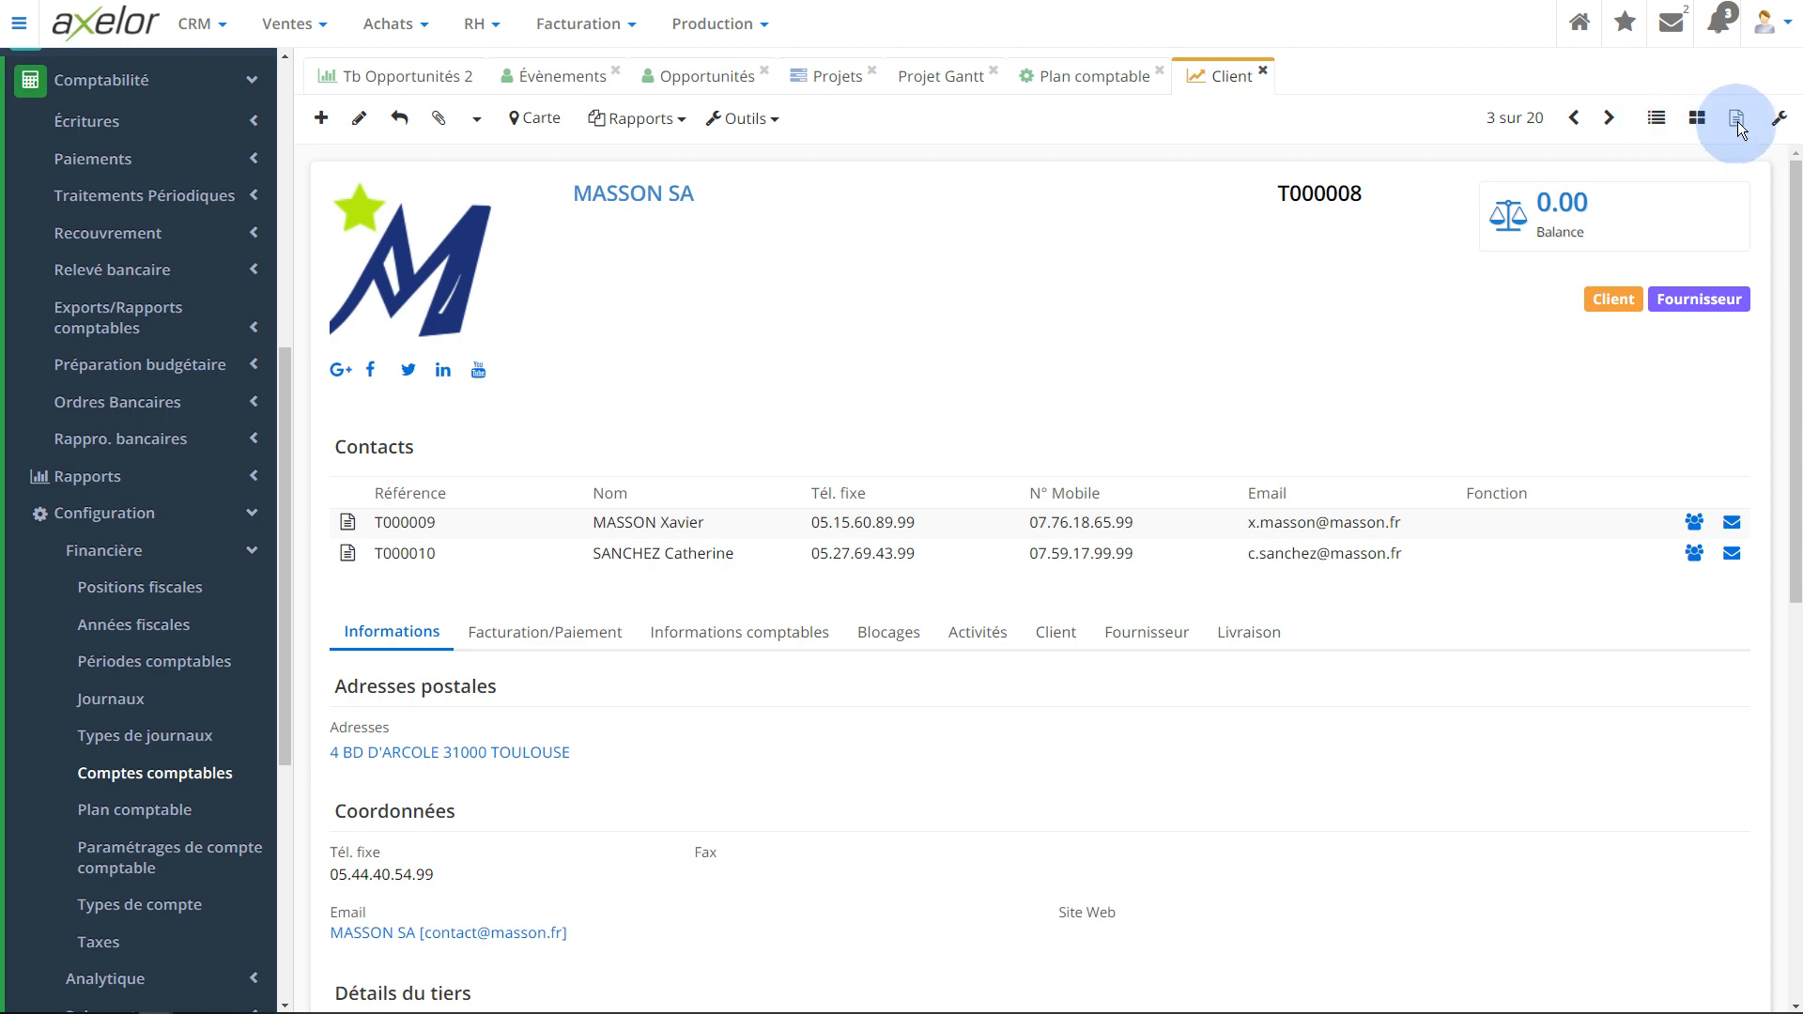
Compare the card and list displays of the Clients view, ending on the list
click(1702, 118)
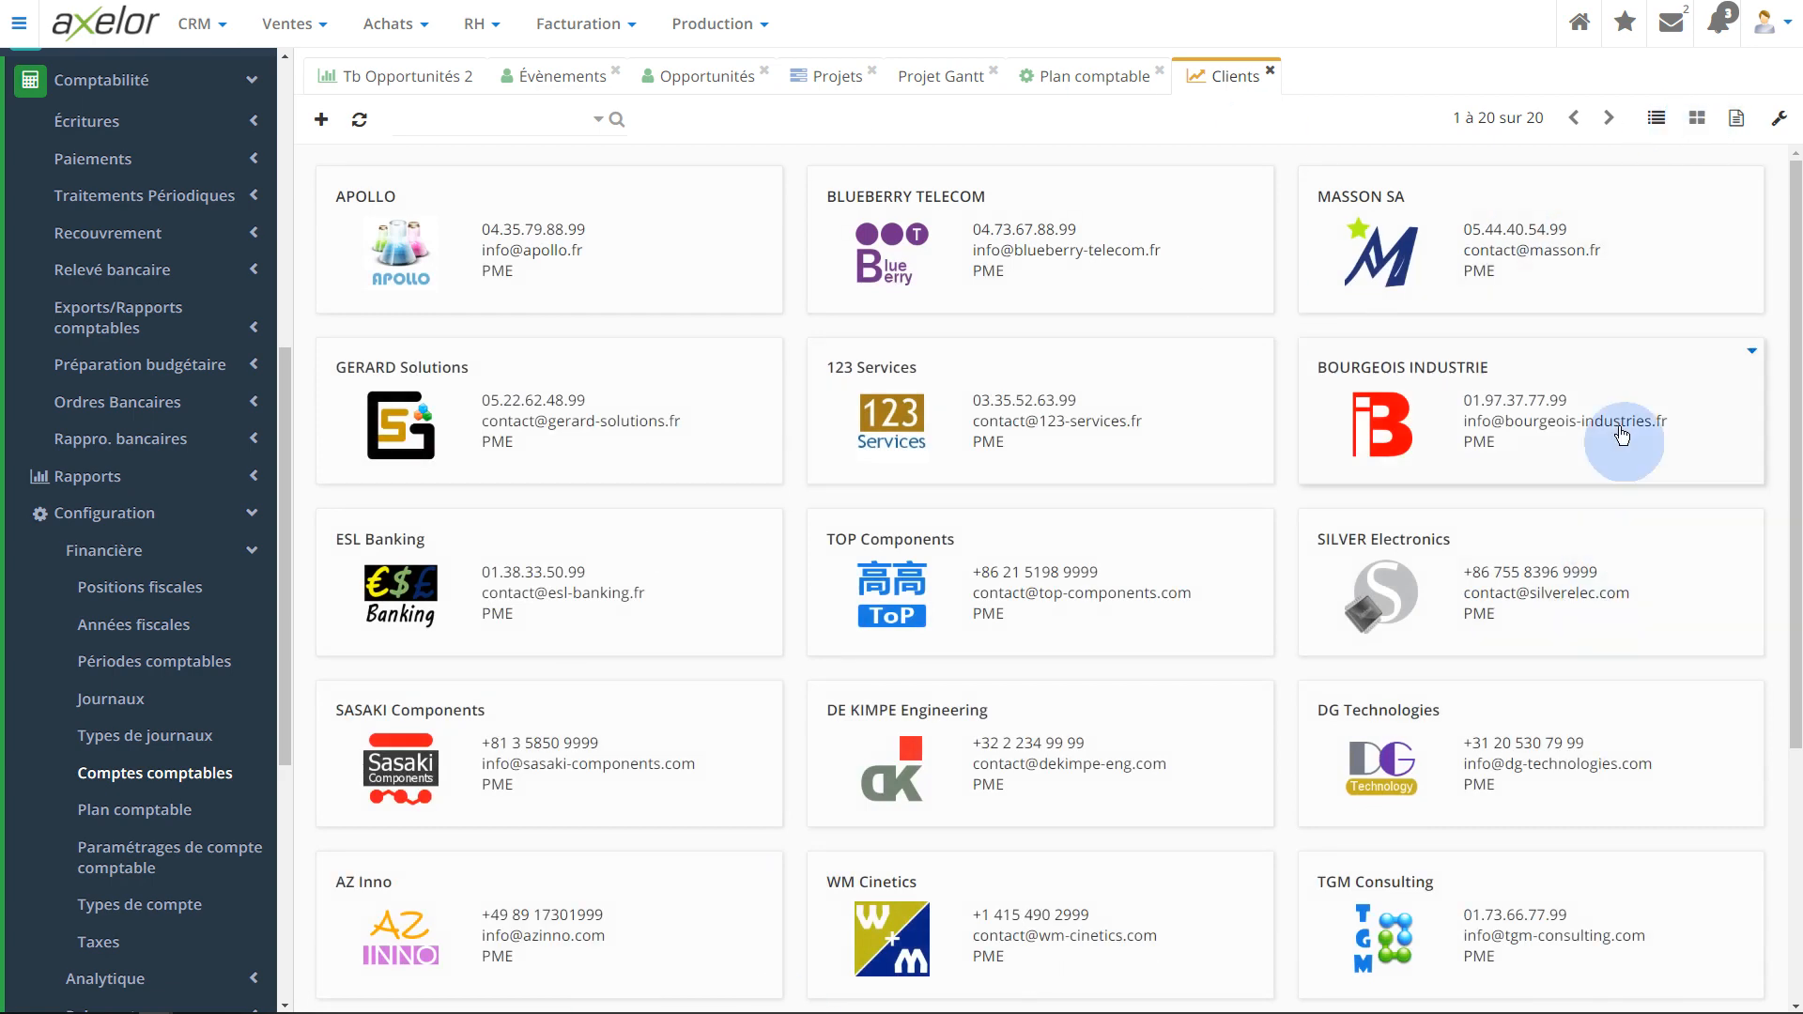
click(1654, 120)
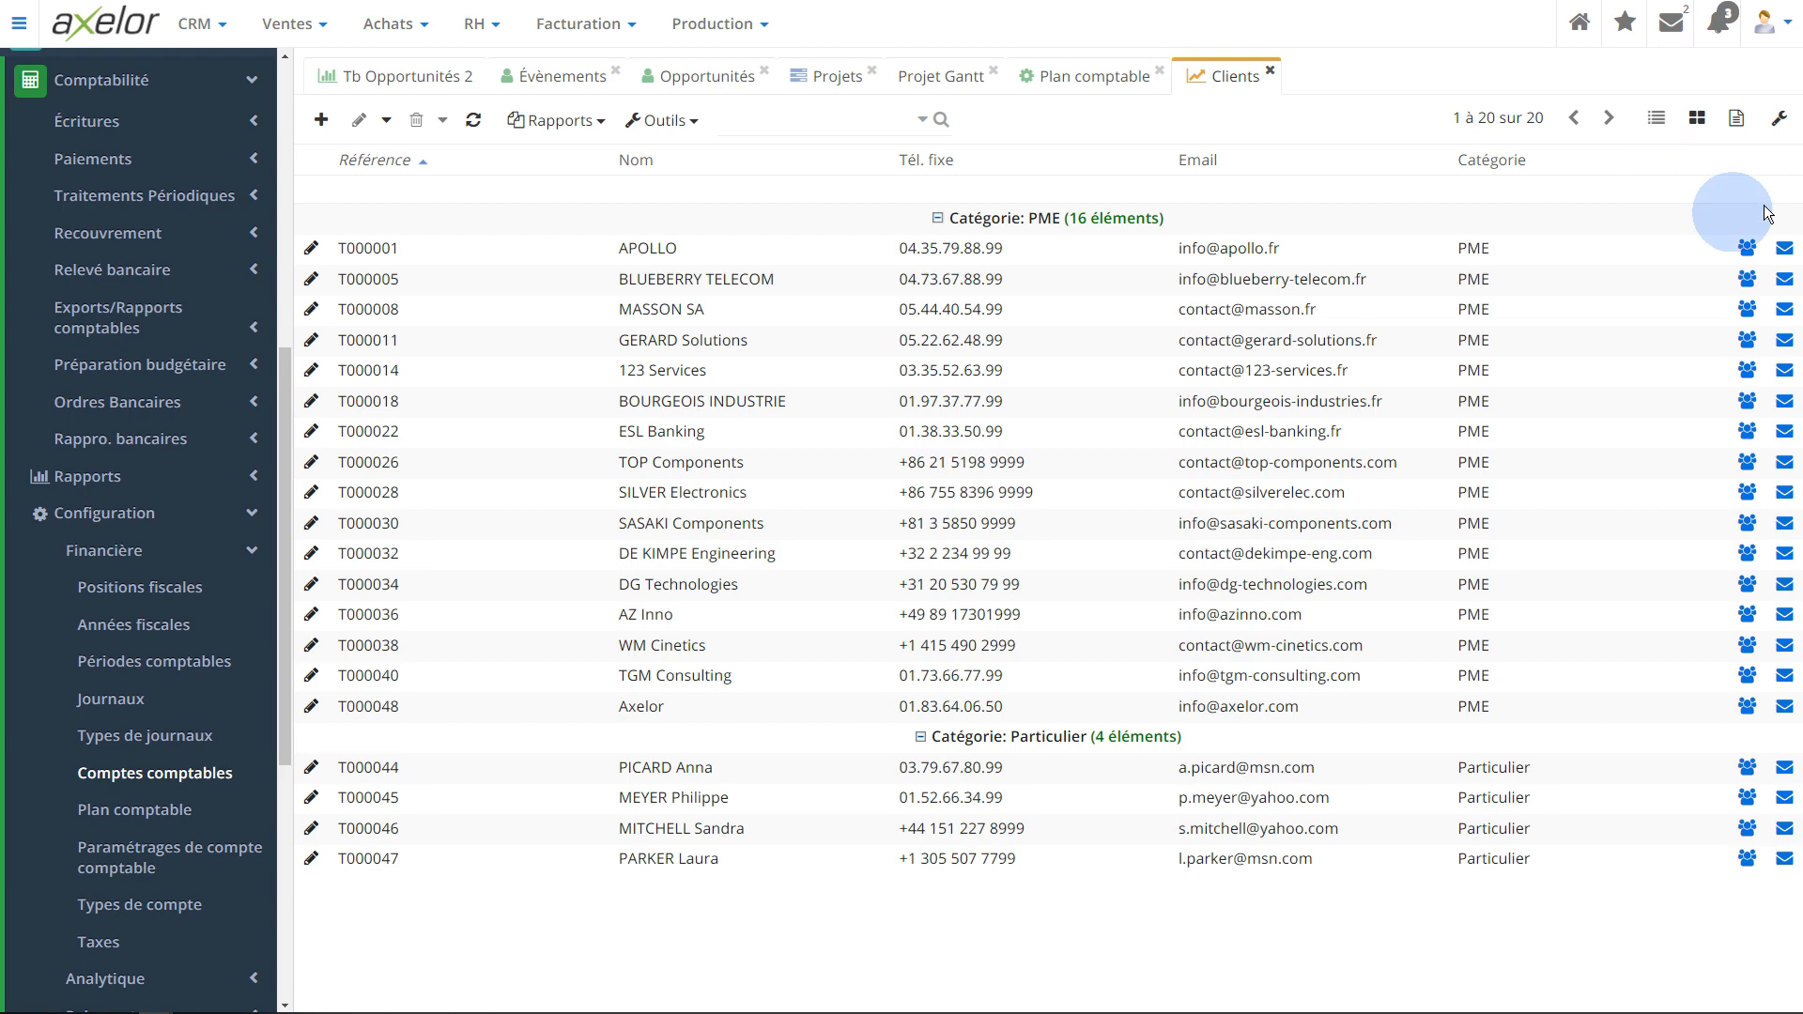
click(1697, 117)
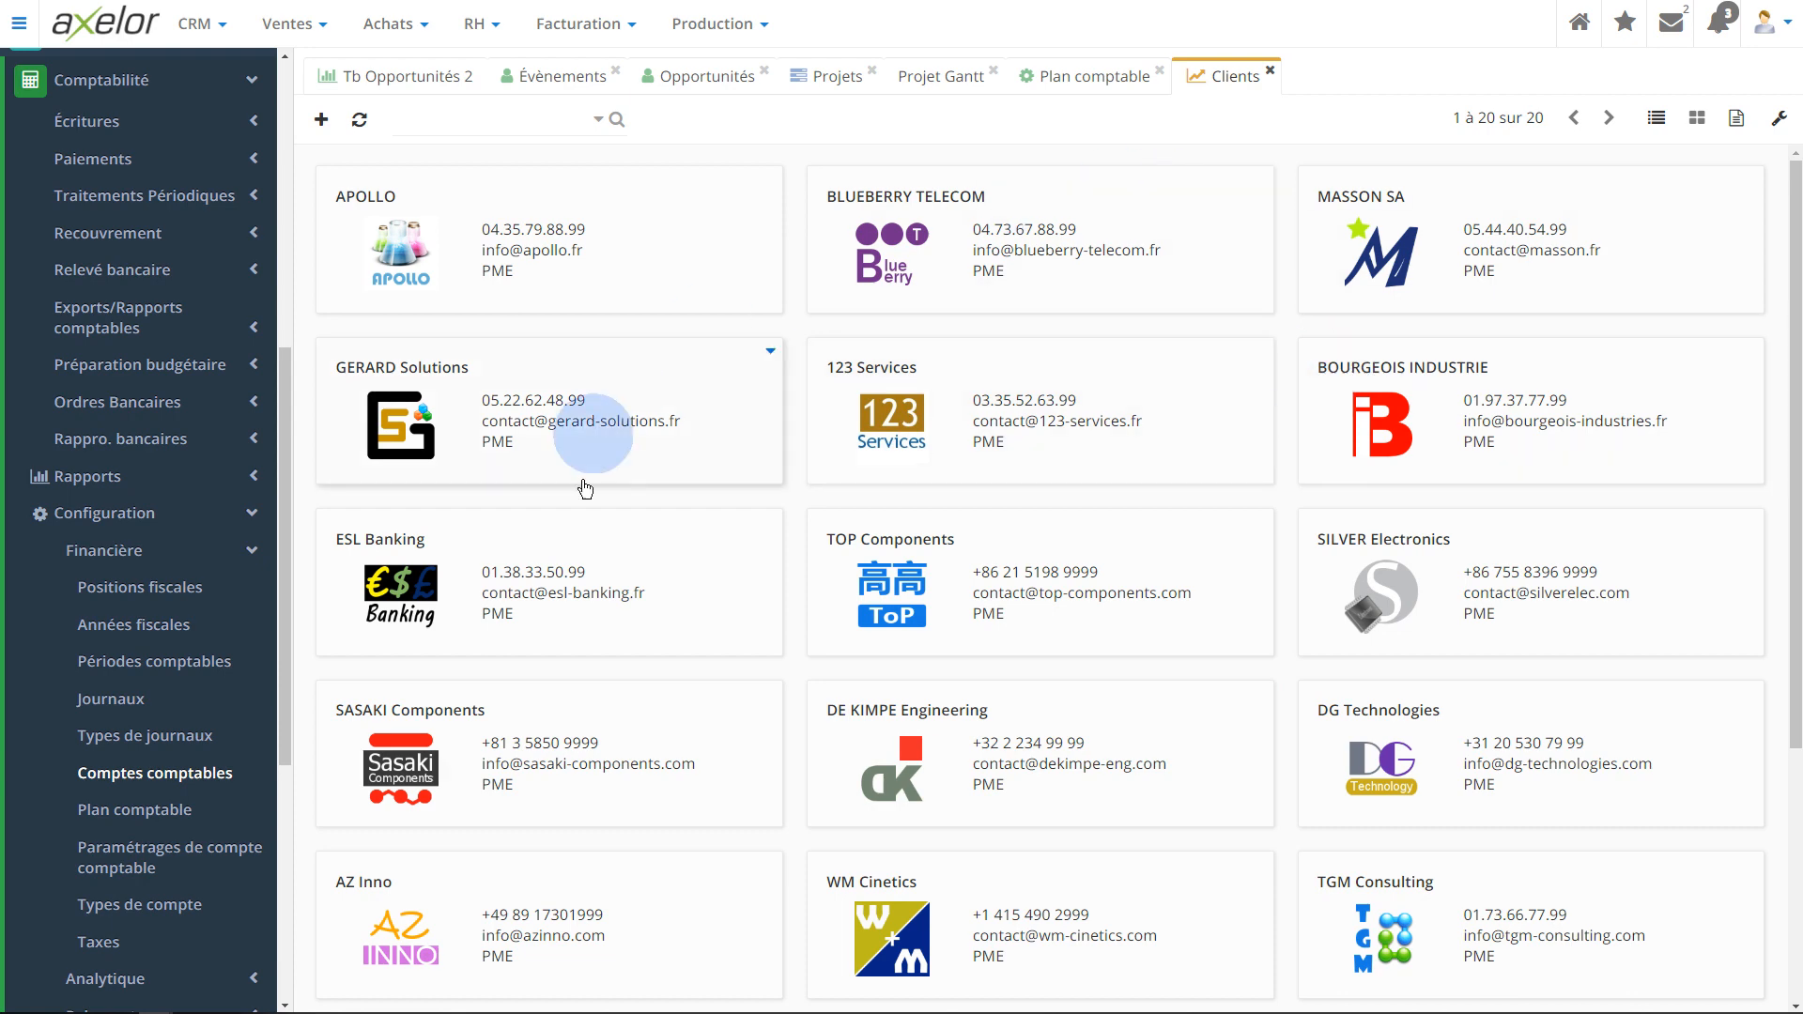
click(1669, 126)
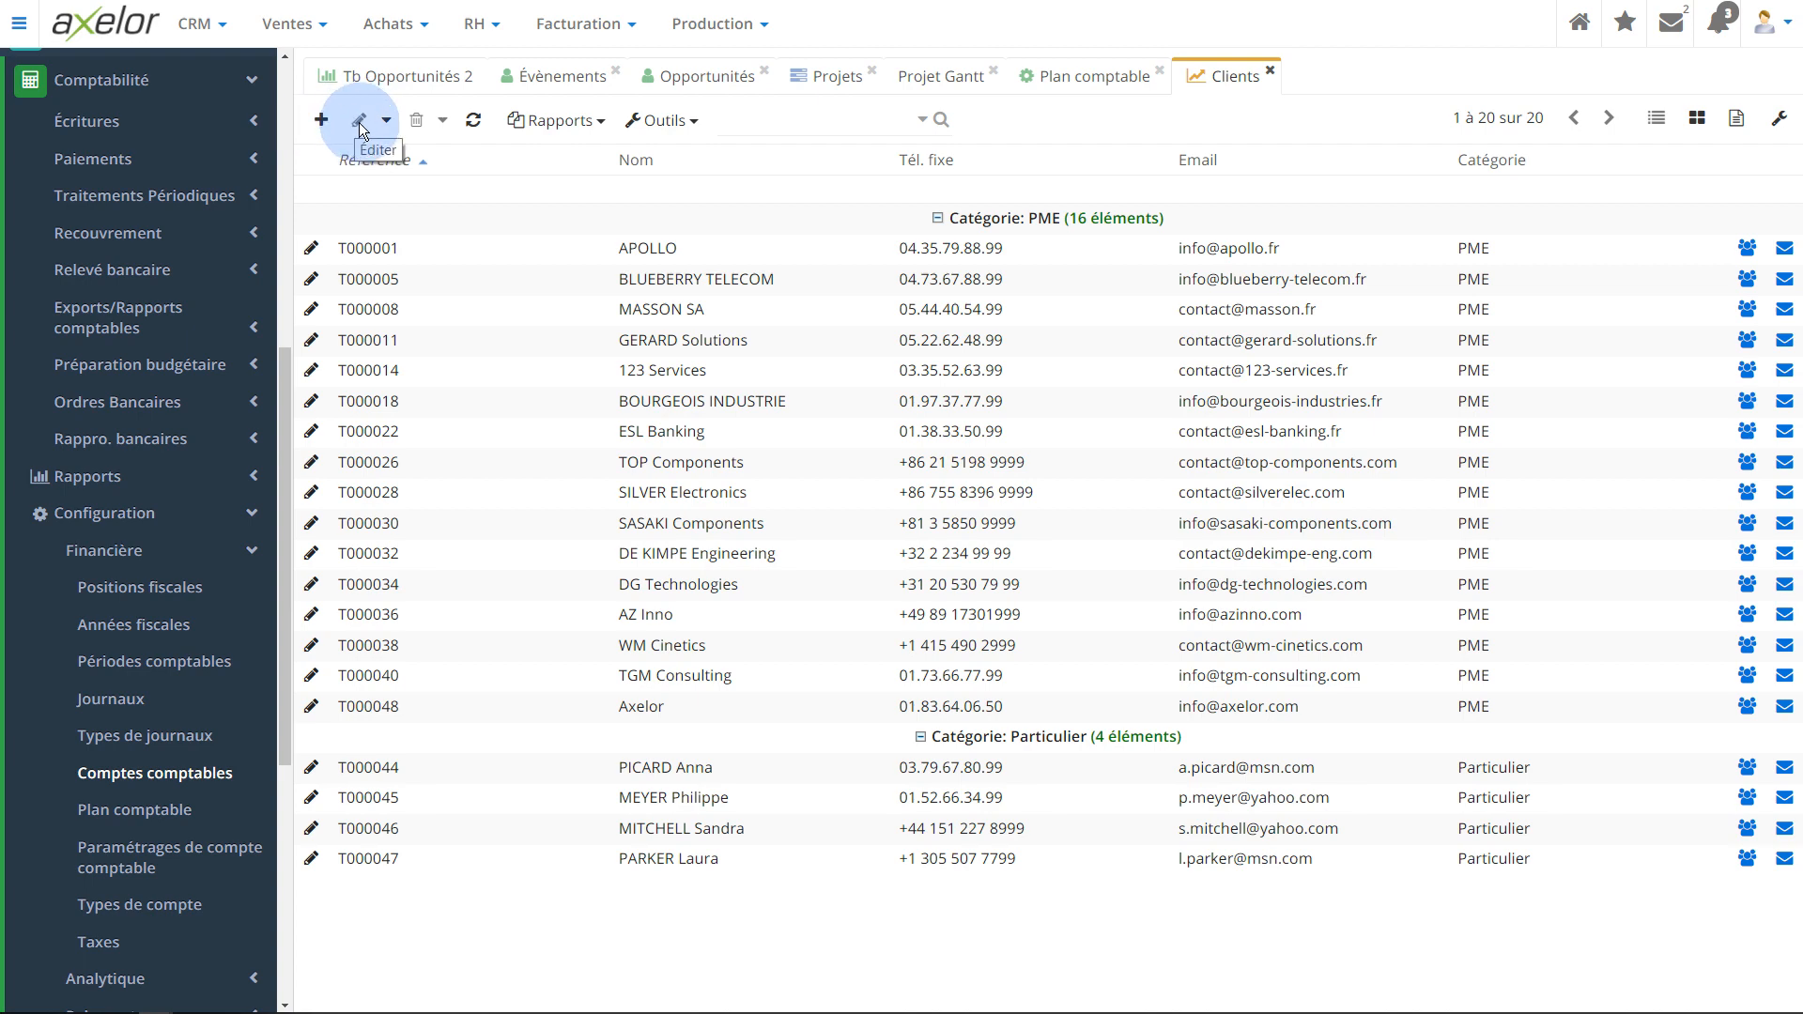
Open the BLUEBERRY TELECOM client record, view its creation and last-modification information, and close that information
double_click(405, 280)
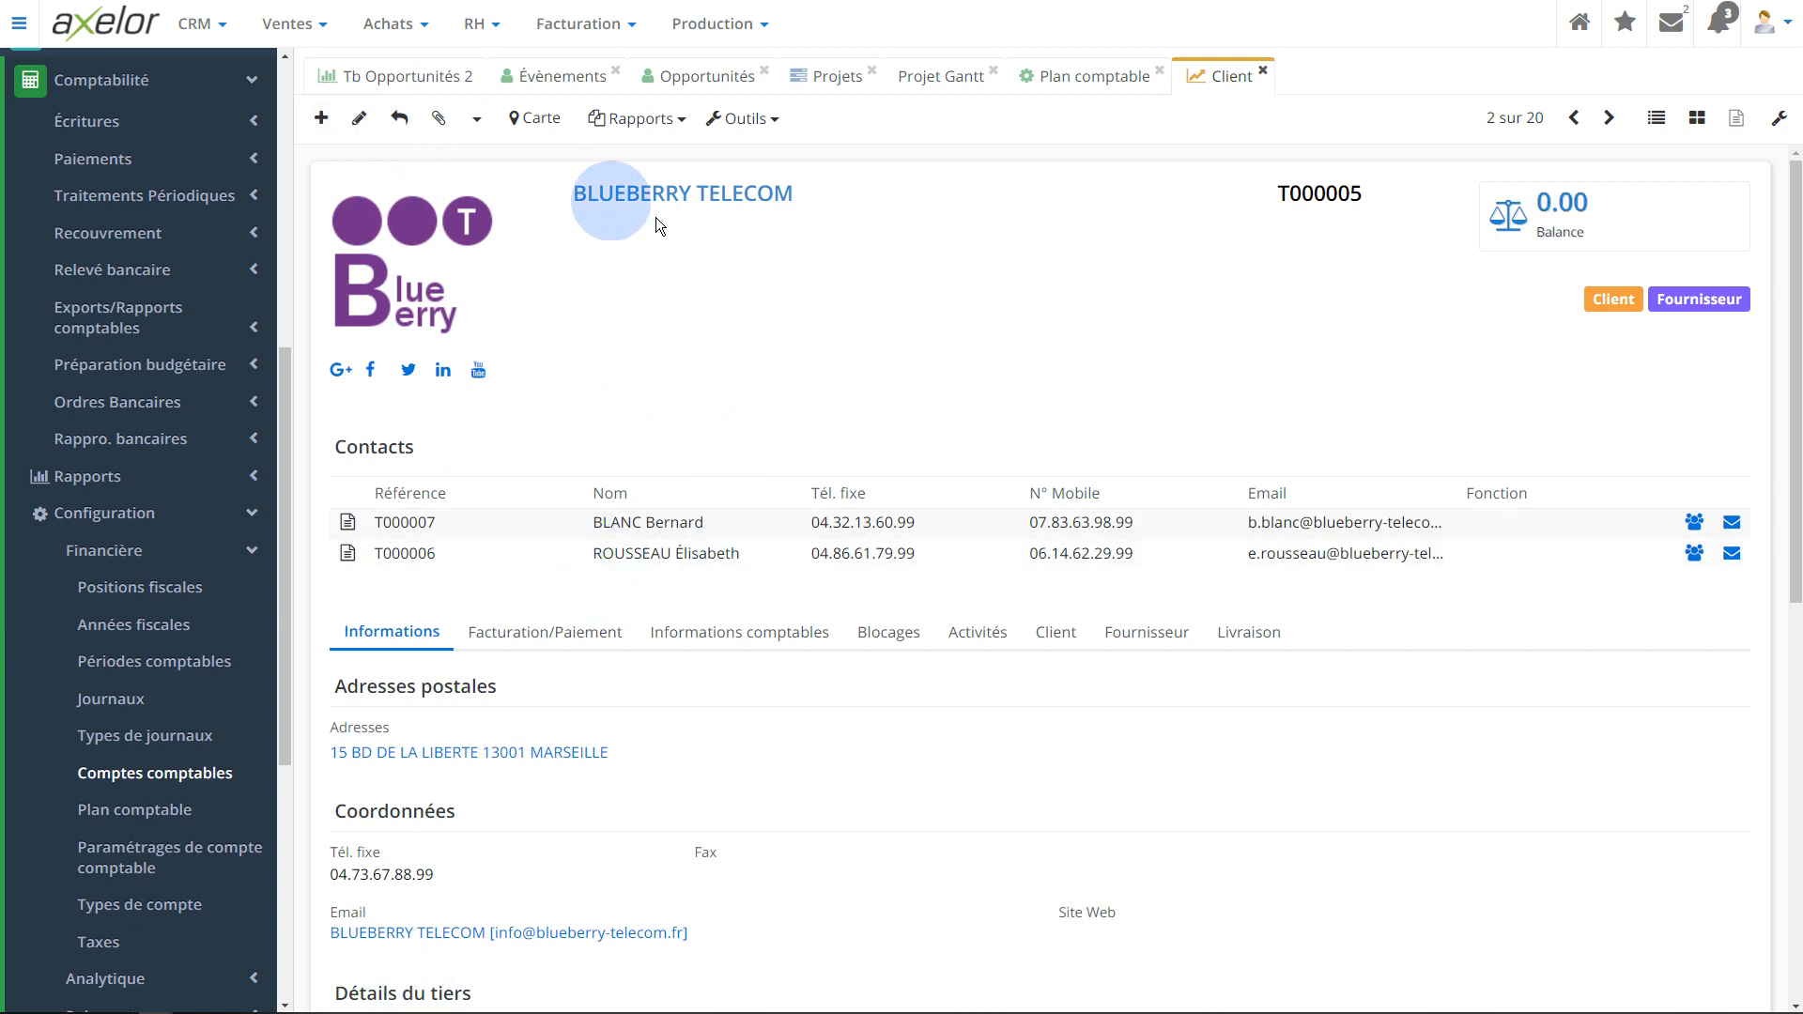
click(359, 120)
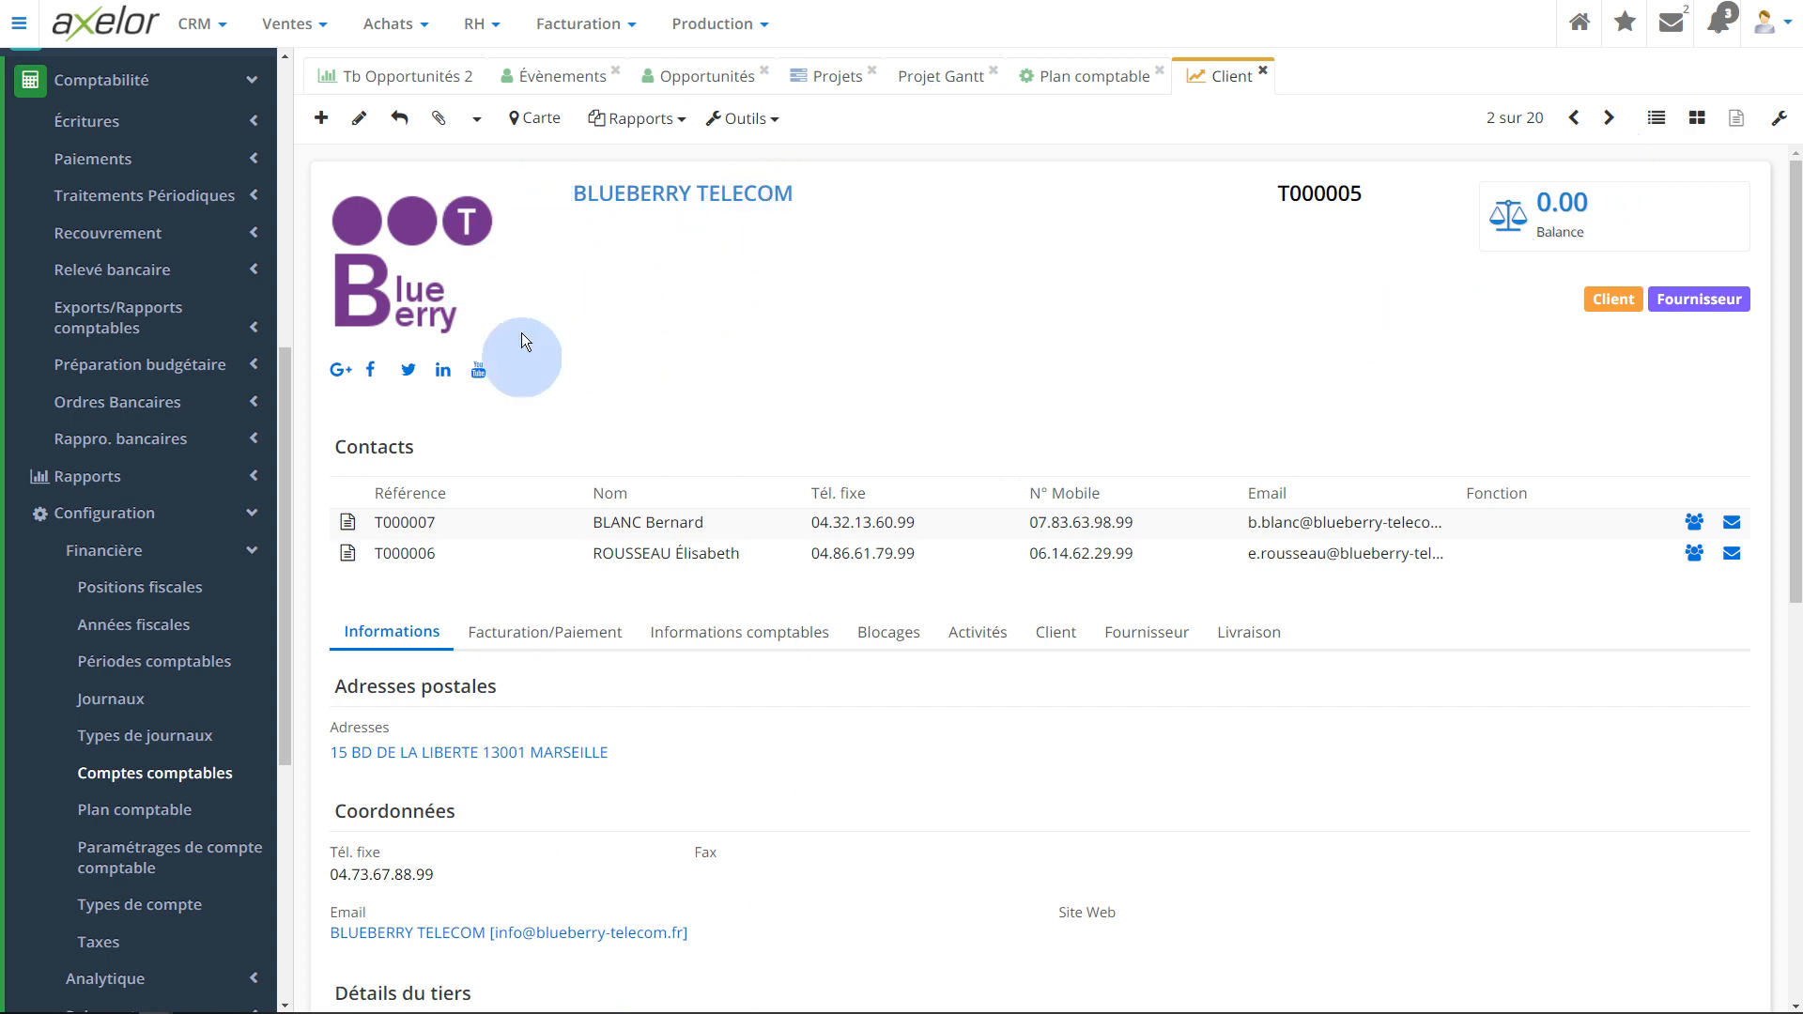
click(477, 118)
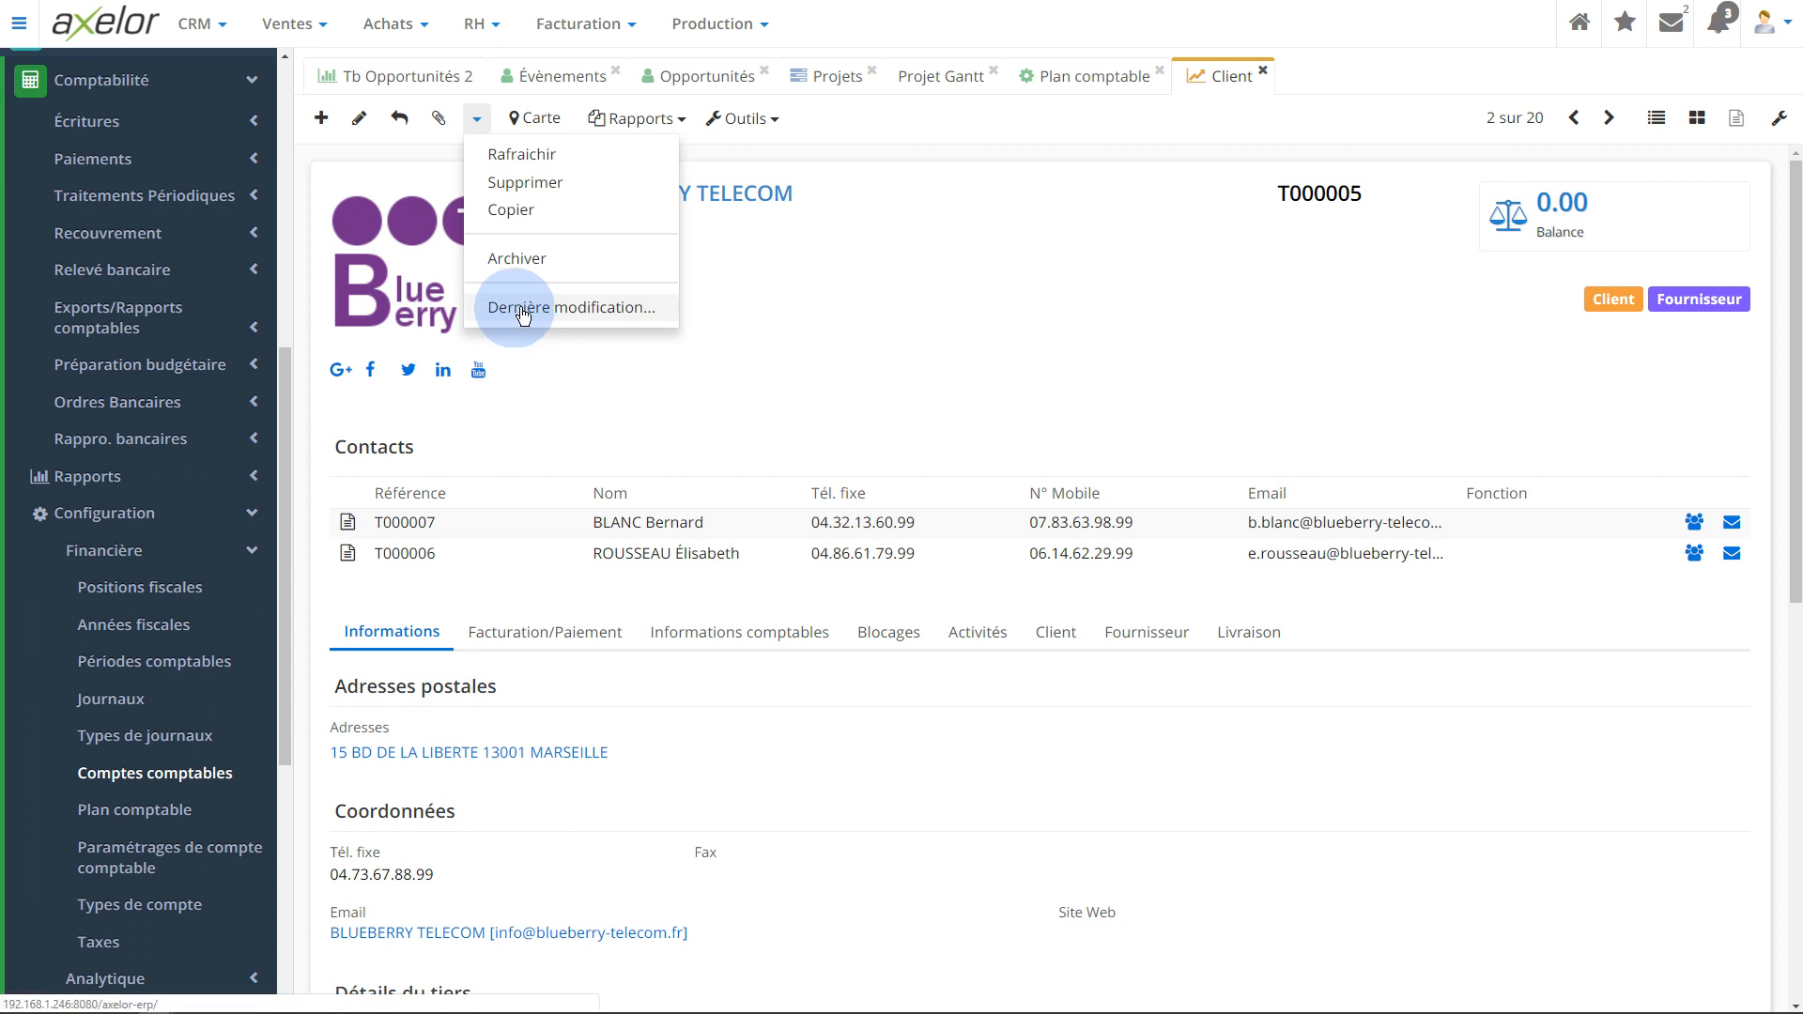
click(584, 307)
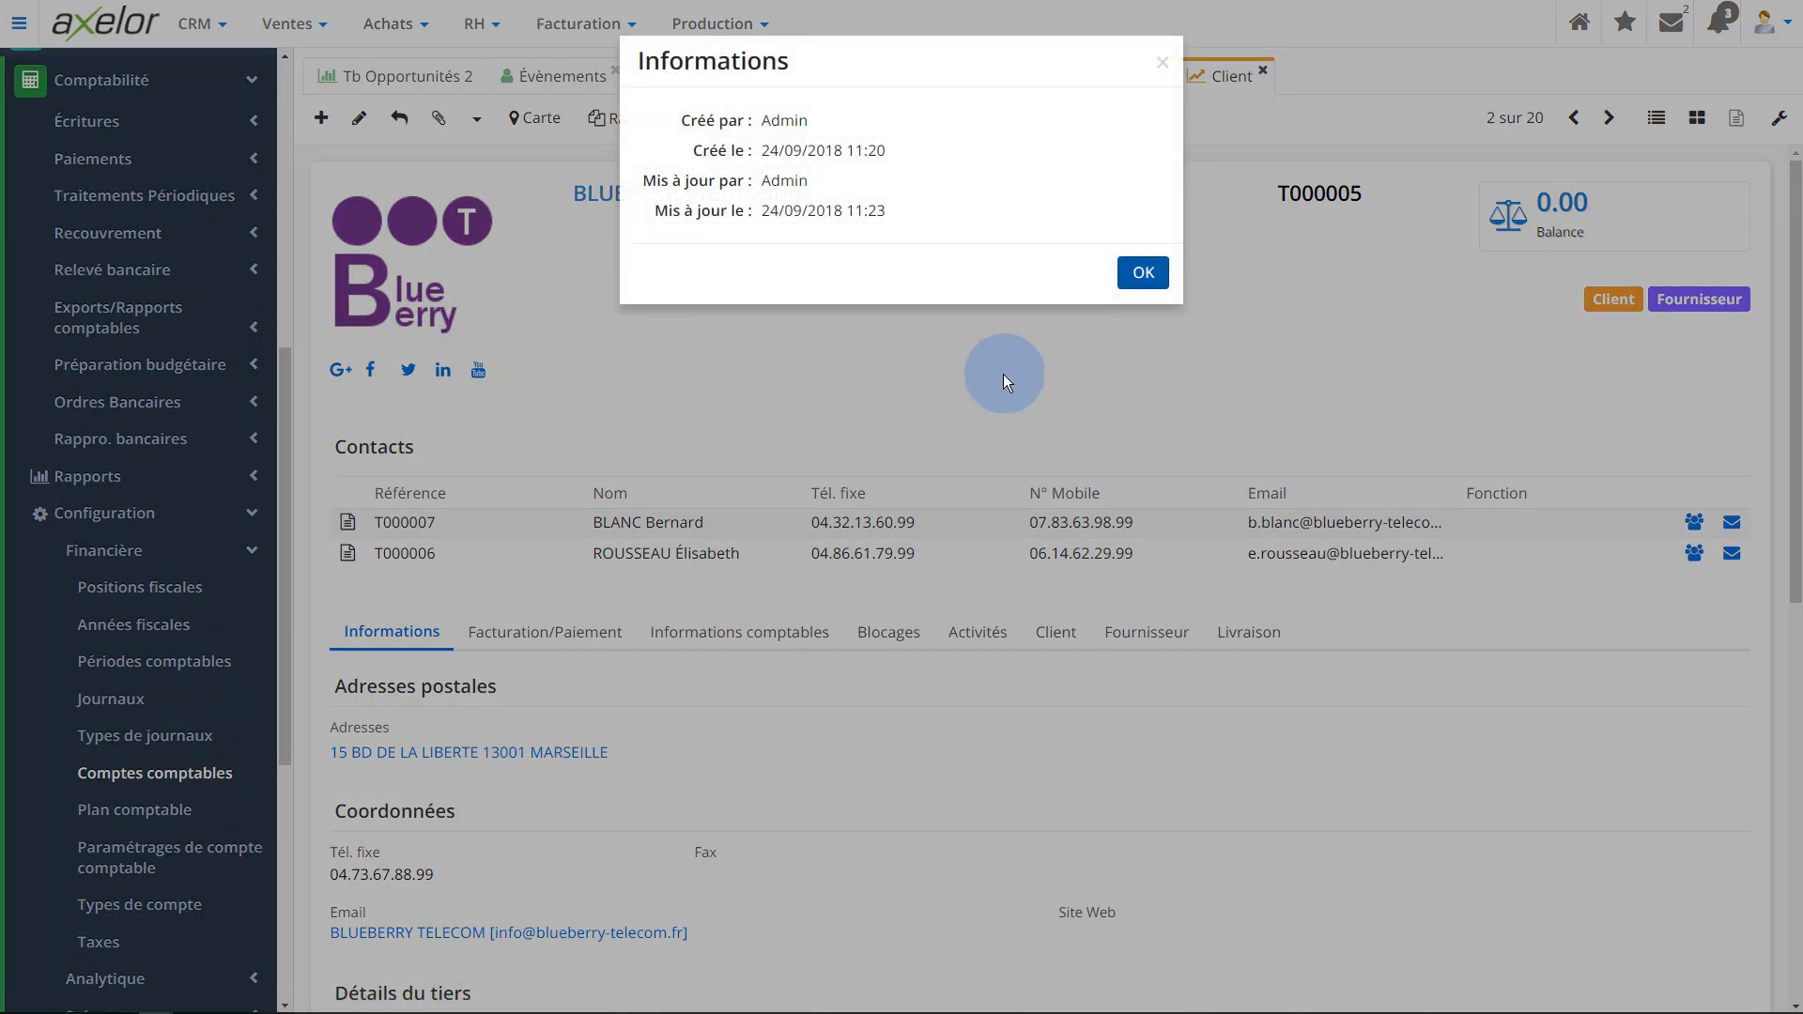
drag(761, 119, 825, 125)
drag(757, 211, 995, 188)
click(1134, 274)
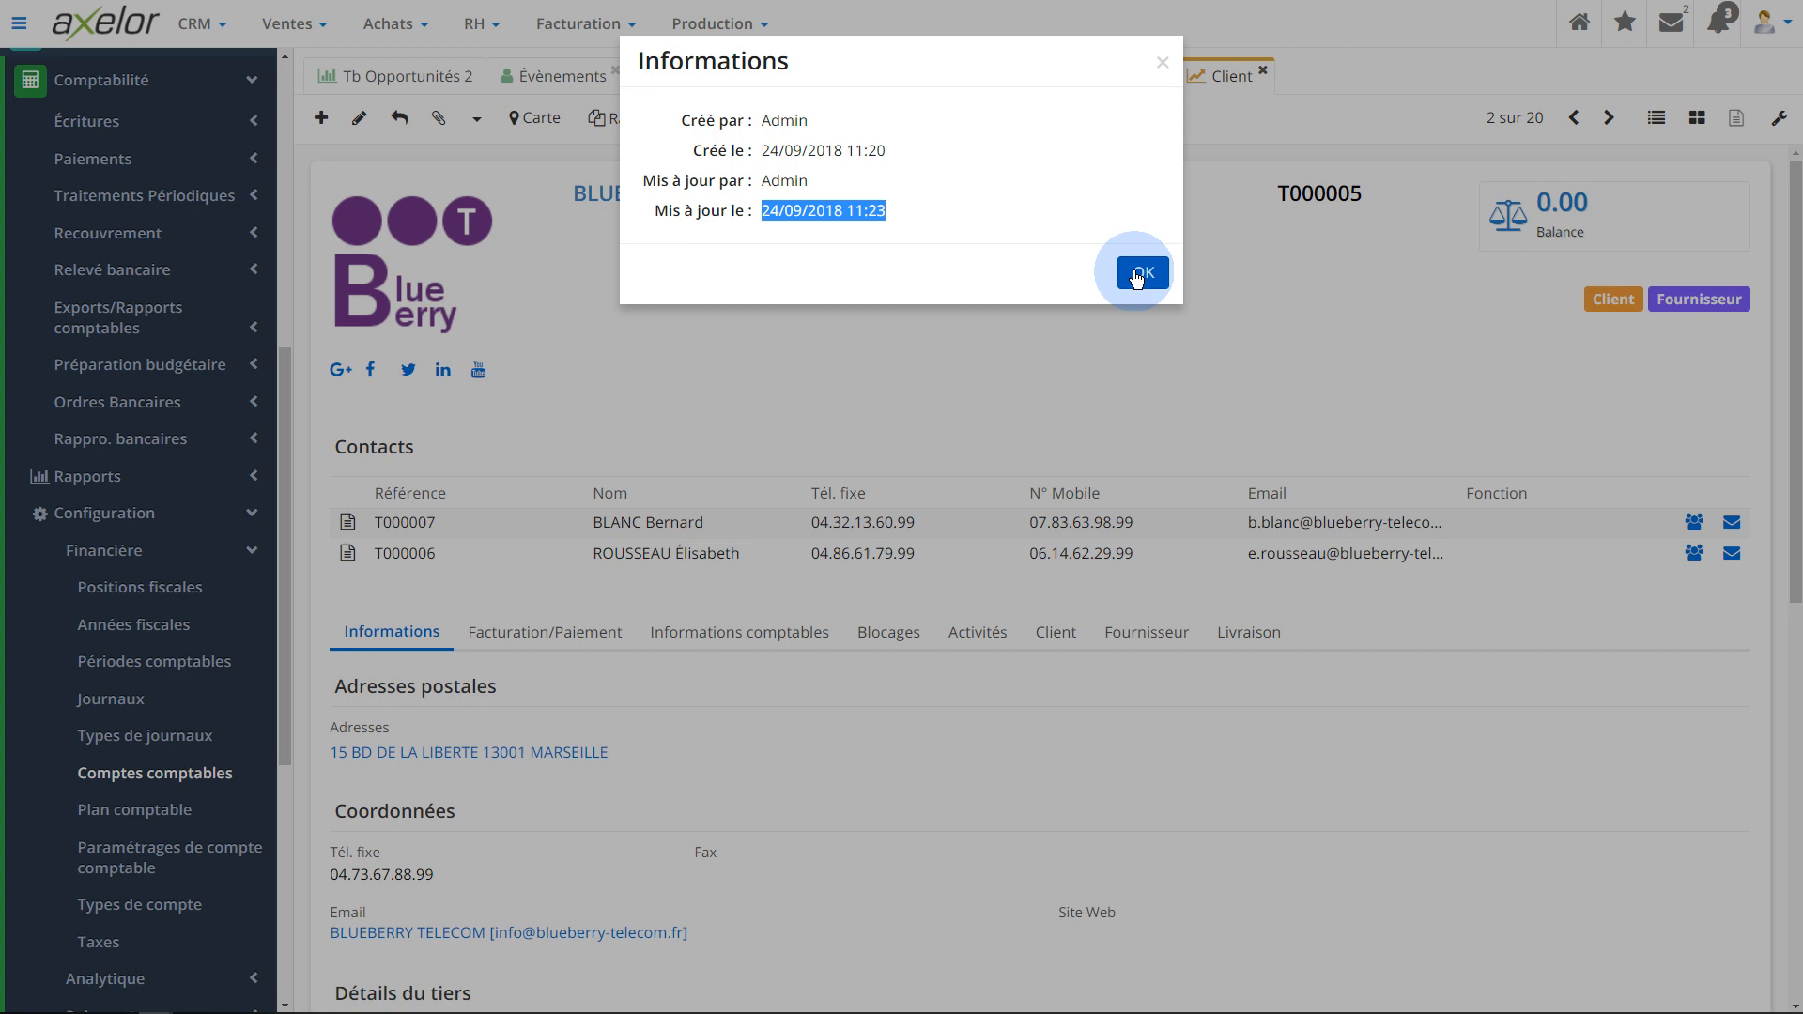